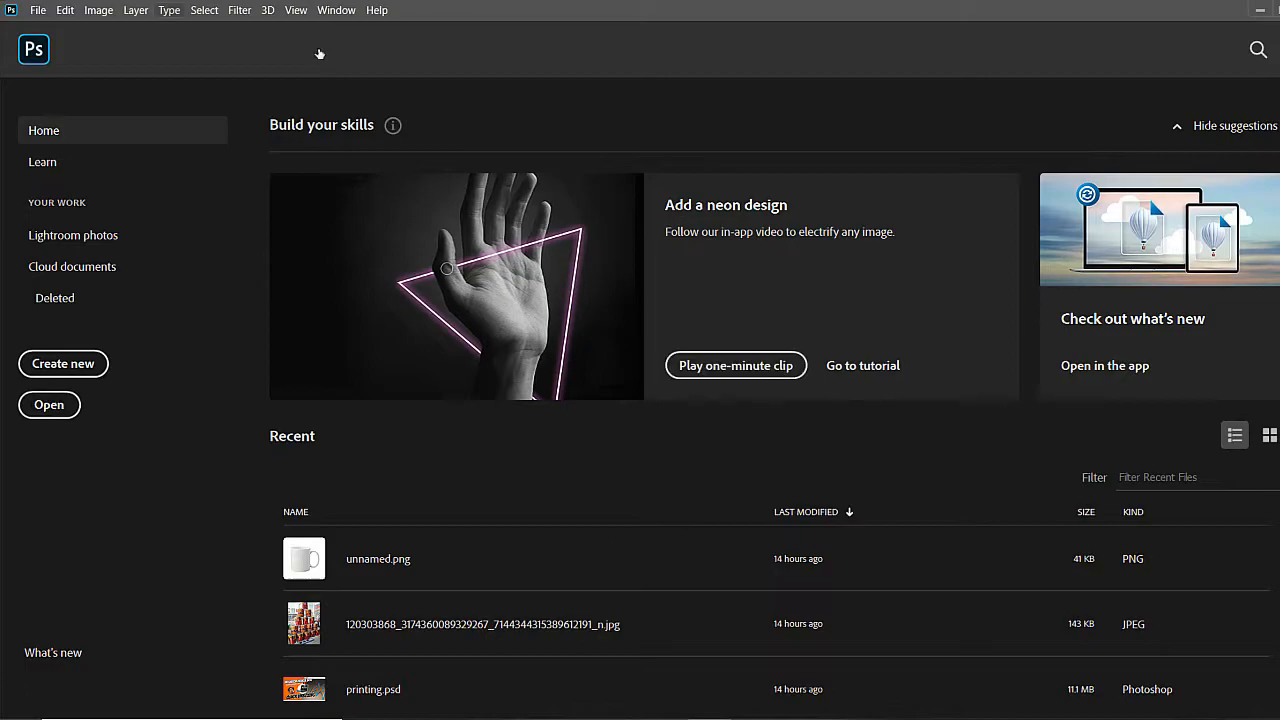
# Create a new document from the Art & Illustration preset 1000 pixel grid, 1000 x 1000 px at 300 ppi
pyautogui.click(38, 11)
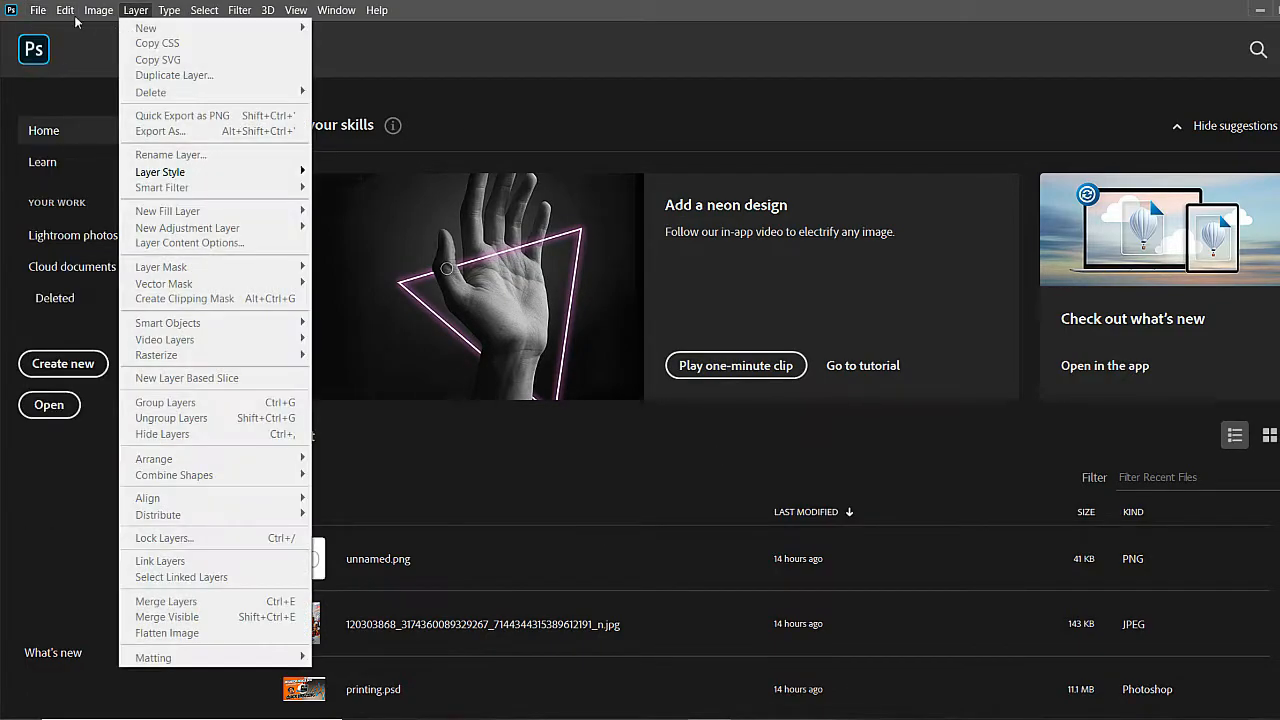
pyautogui.click(55, 30)
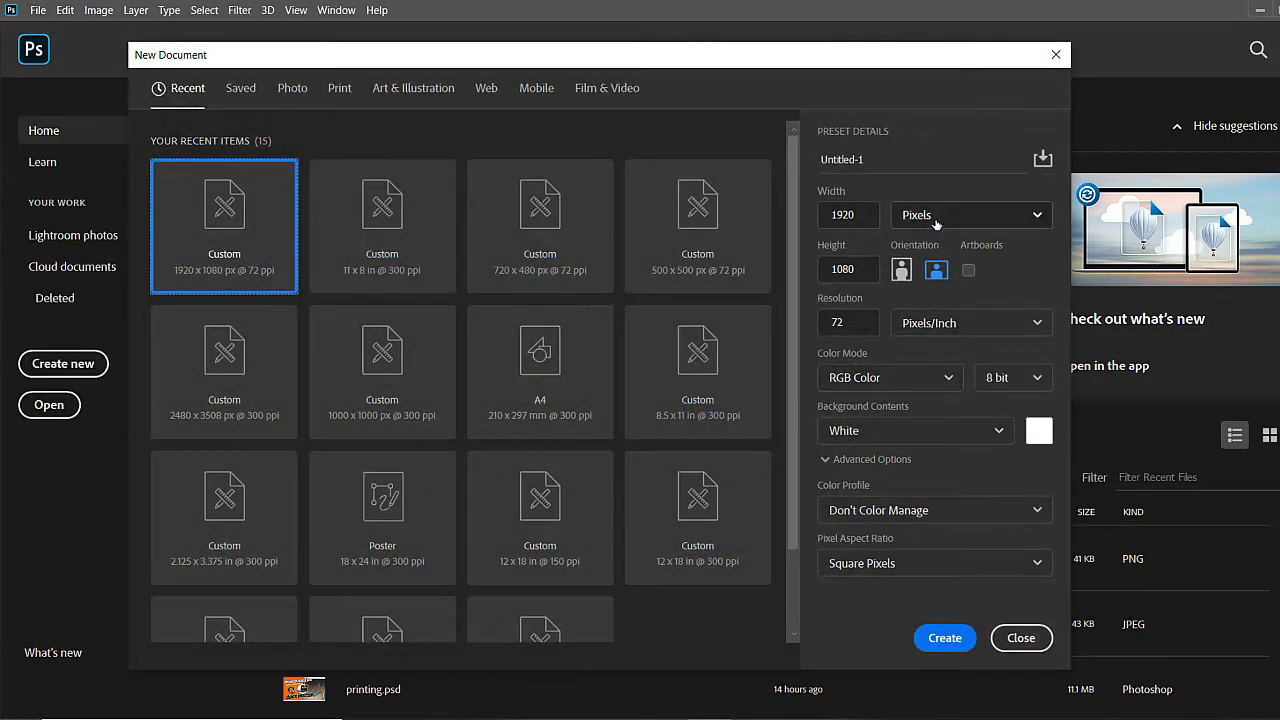
pyautogui.click(413, 89)
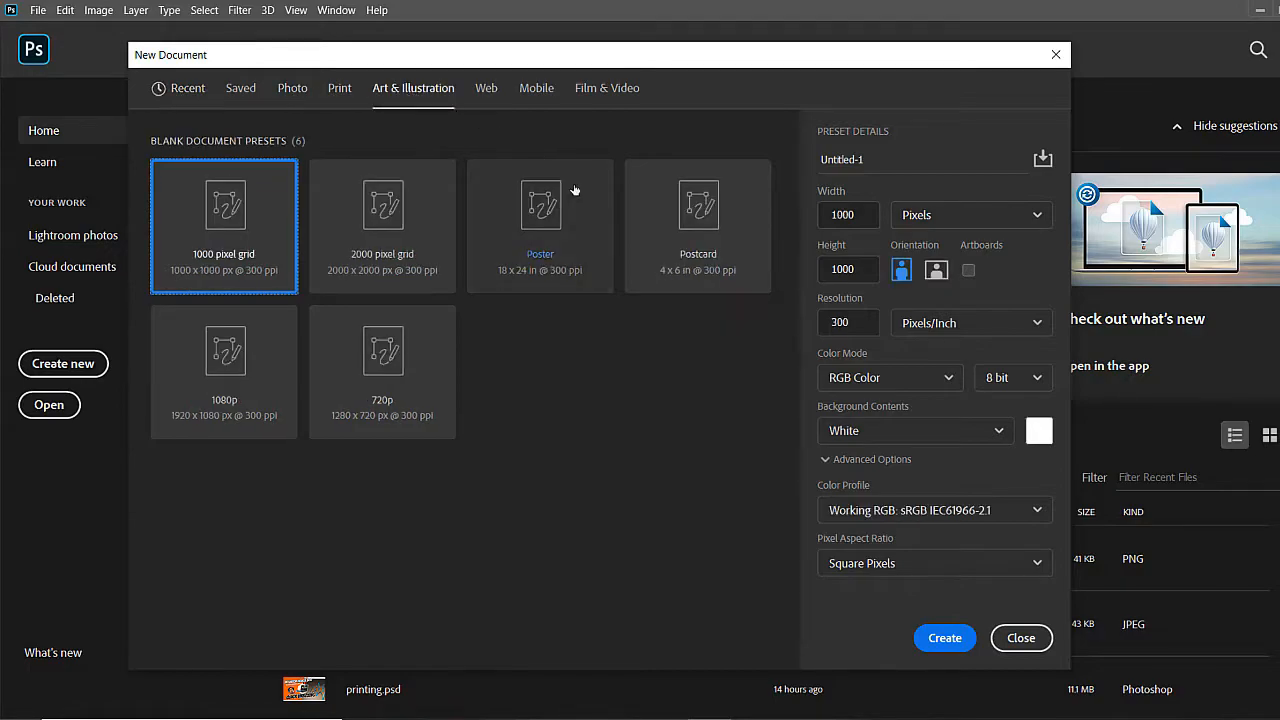
pyautogui.click(506, 254)
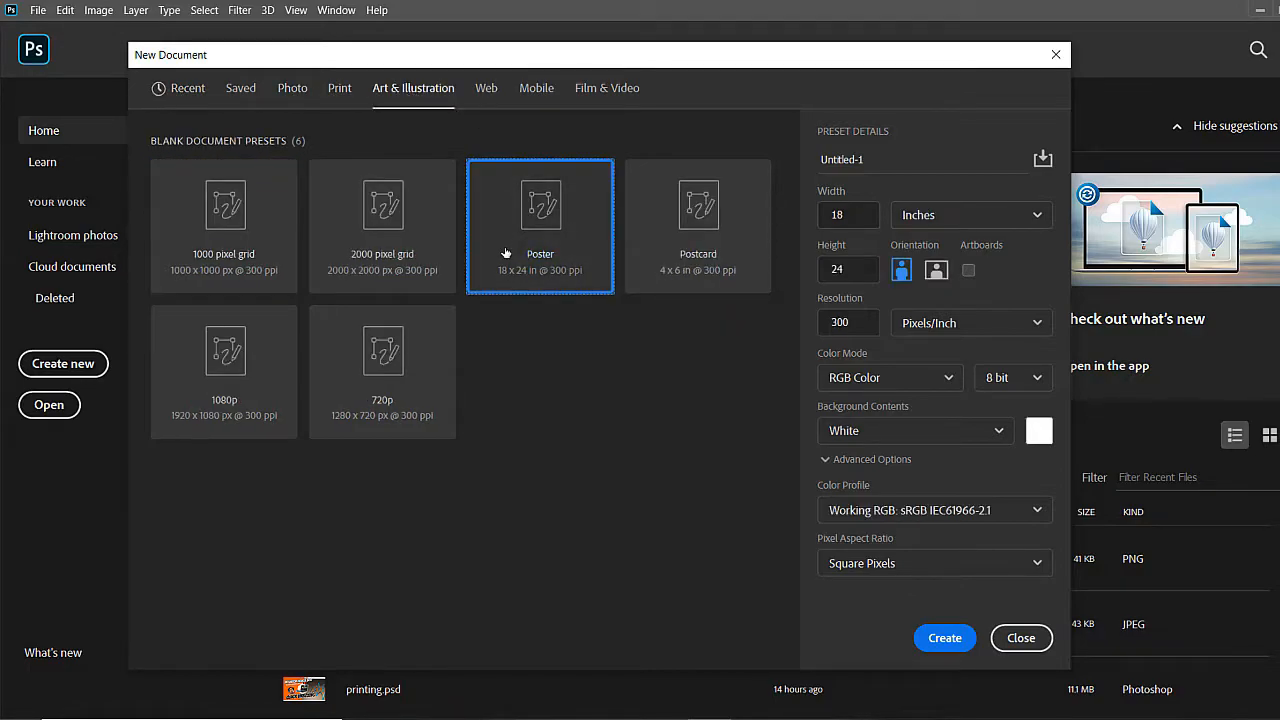
pyautogui.click(234, 220)
pyautogui.click(945, 638)
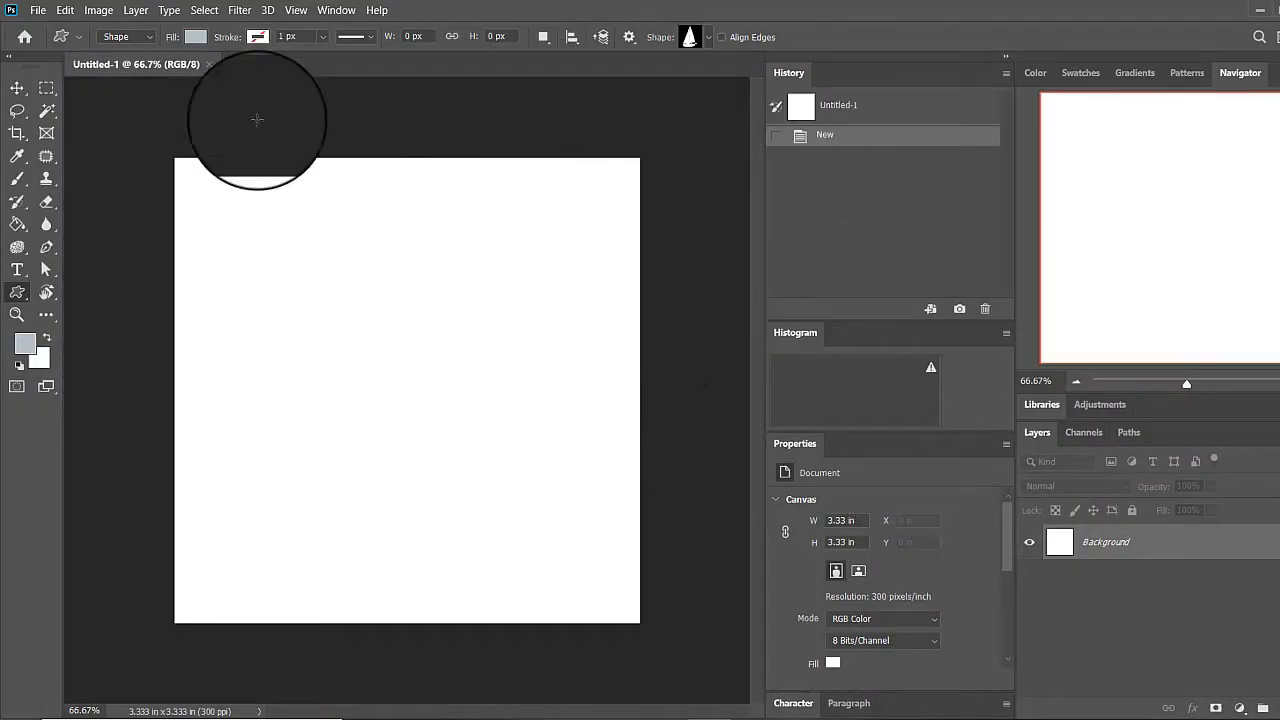
# Draw a rectangle of about 361 x 367 px in Shape mode, slightly above and left of the canvas centre
pyautogui.rightClick(18, 292)
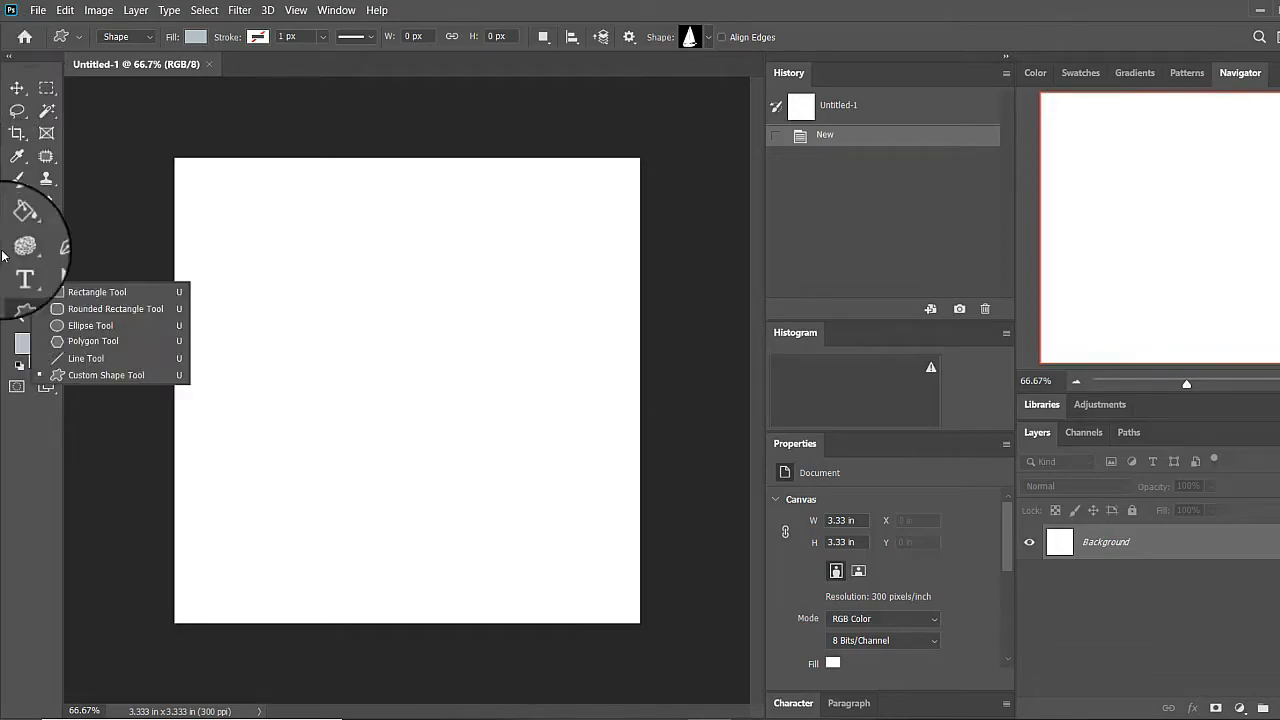
pyautogui.click(95, 291)
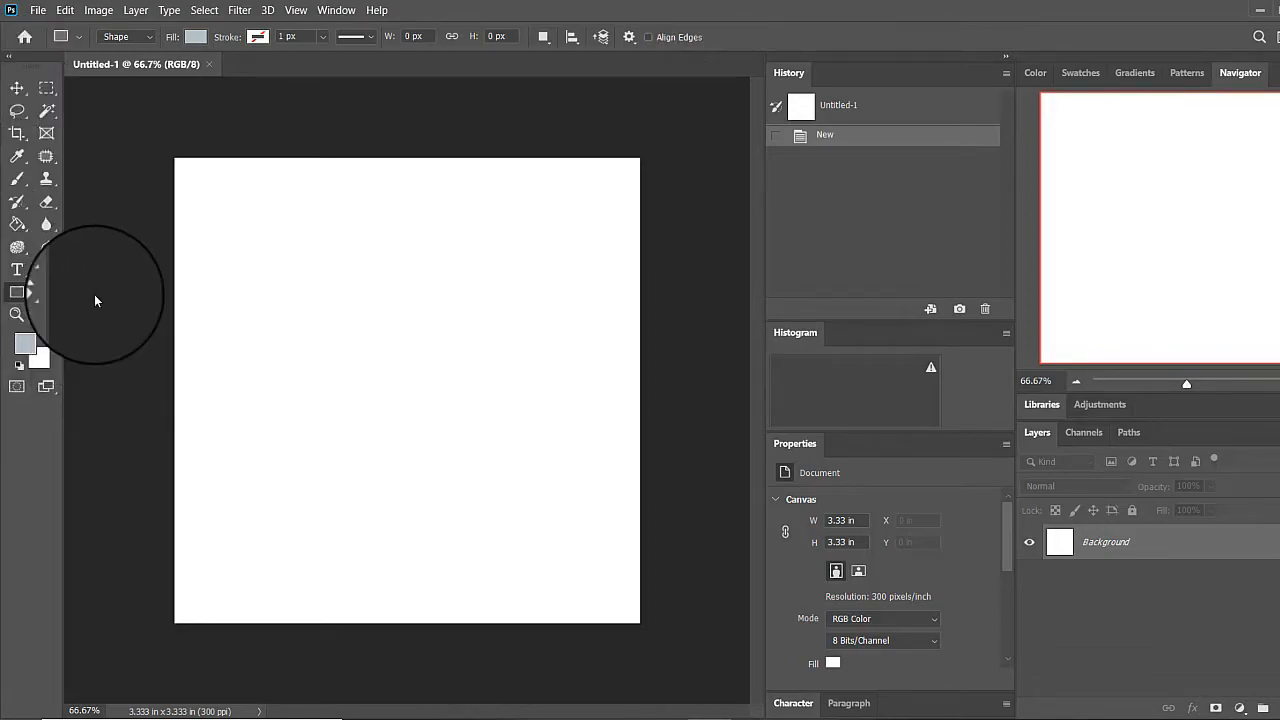
pyautogui.rightClick(35, 305)
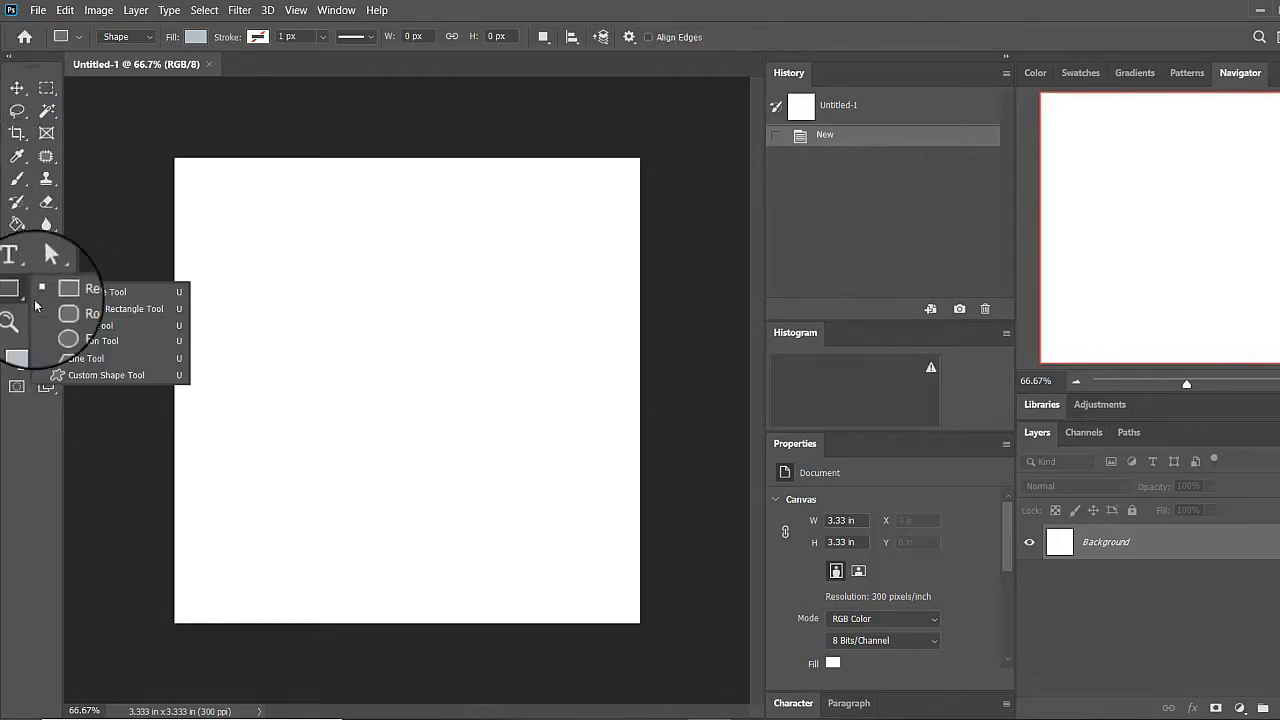
pyautogui.click(85, 292)
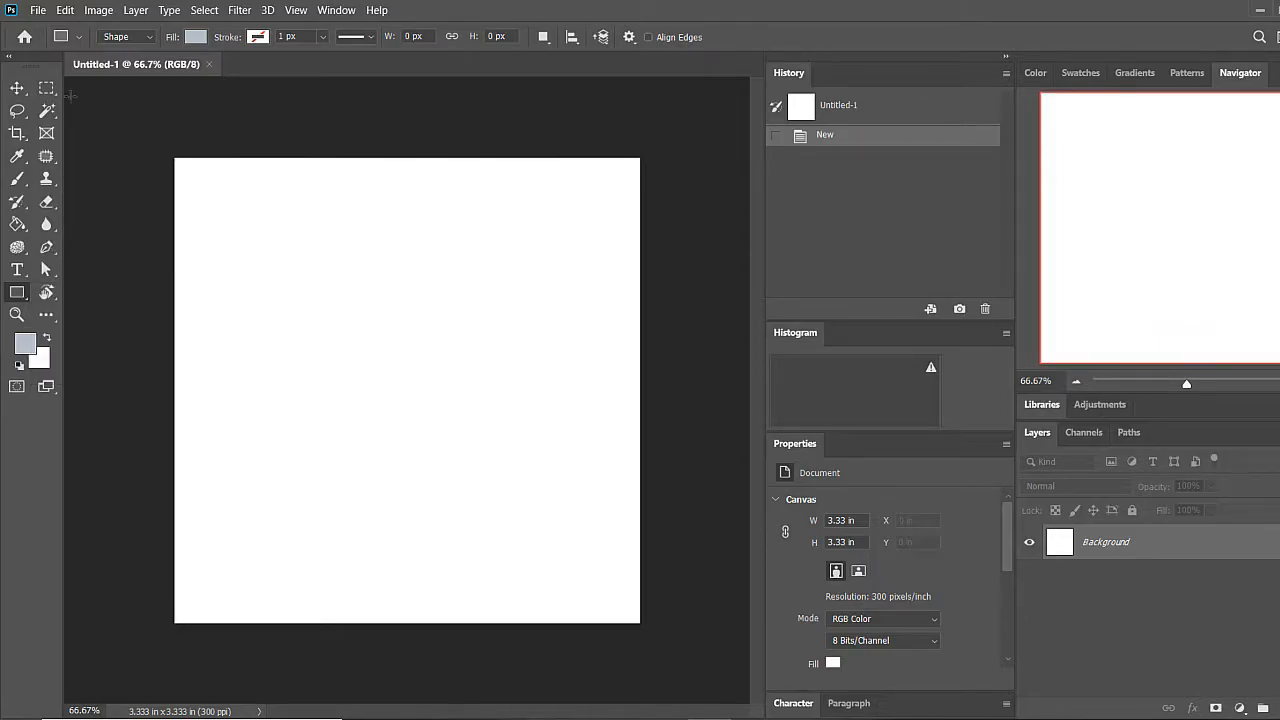
pyautogui.click(125, 40)
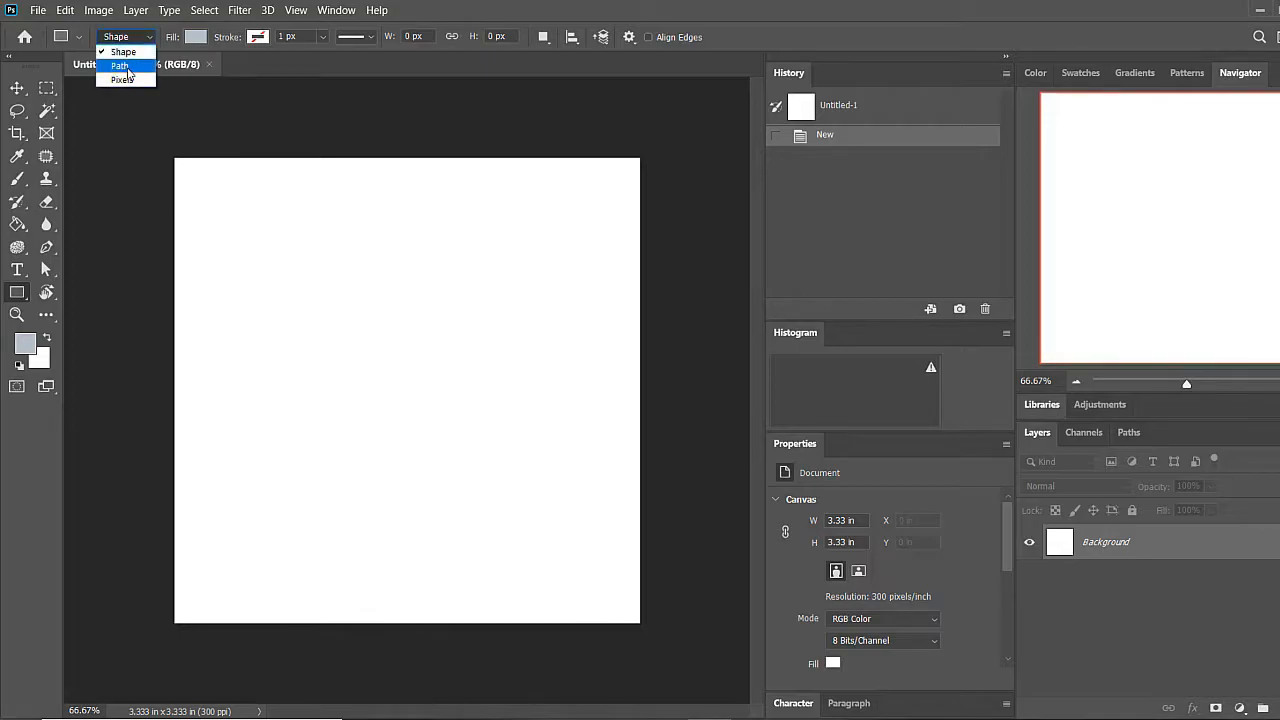
pyautogui.click(132, 54)
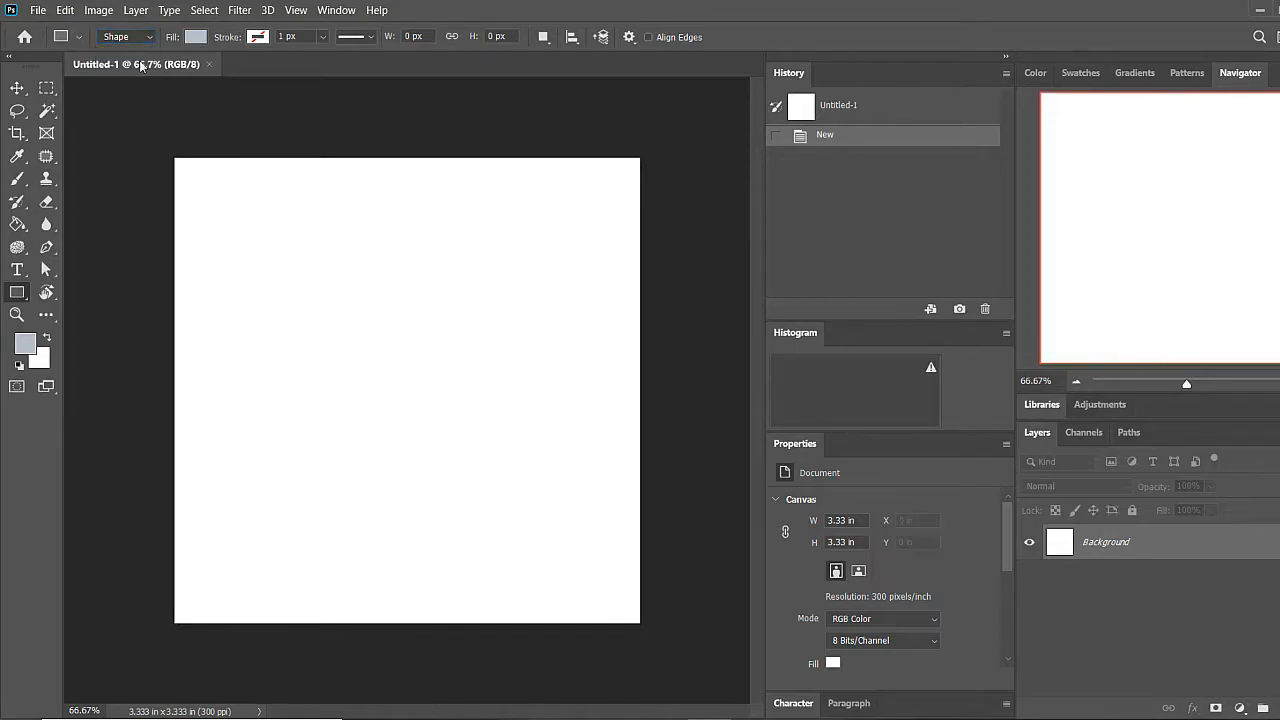
pyautogui.moveTo(288, 267); pyautogui.dragTo(456, 437)
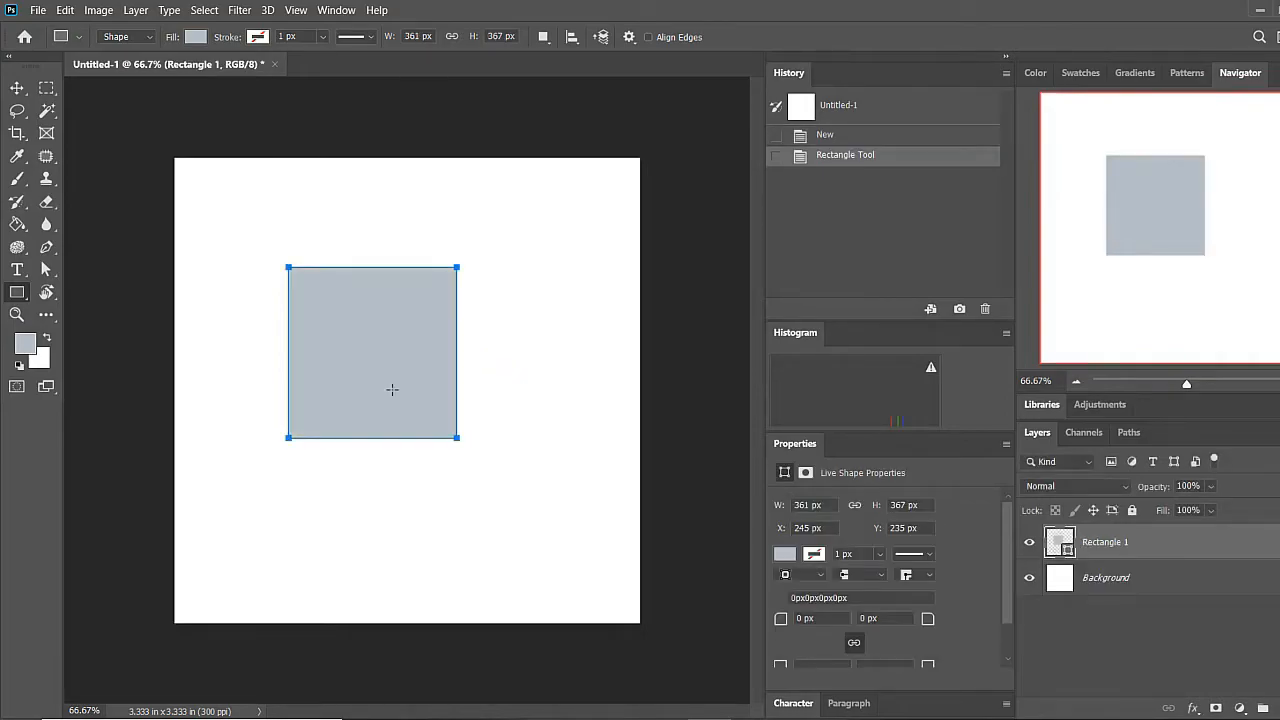
# Draw a second rectangle of about 295 x 300 px overlapping the first one's upper-right corner and recolour it blue, 007dd5
pyautogui.moveTo(404, 214); pyautogui.dragTo(543, 355)
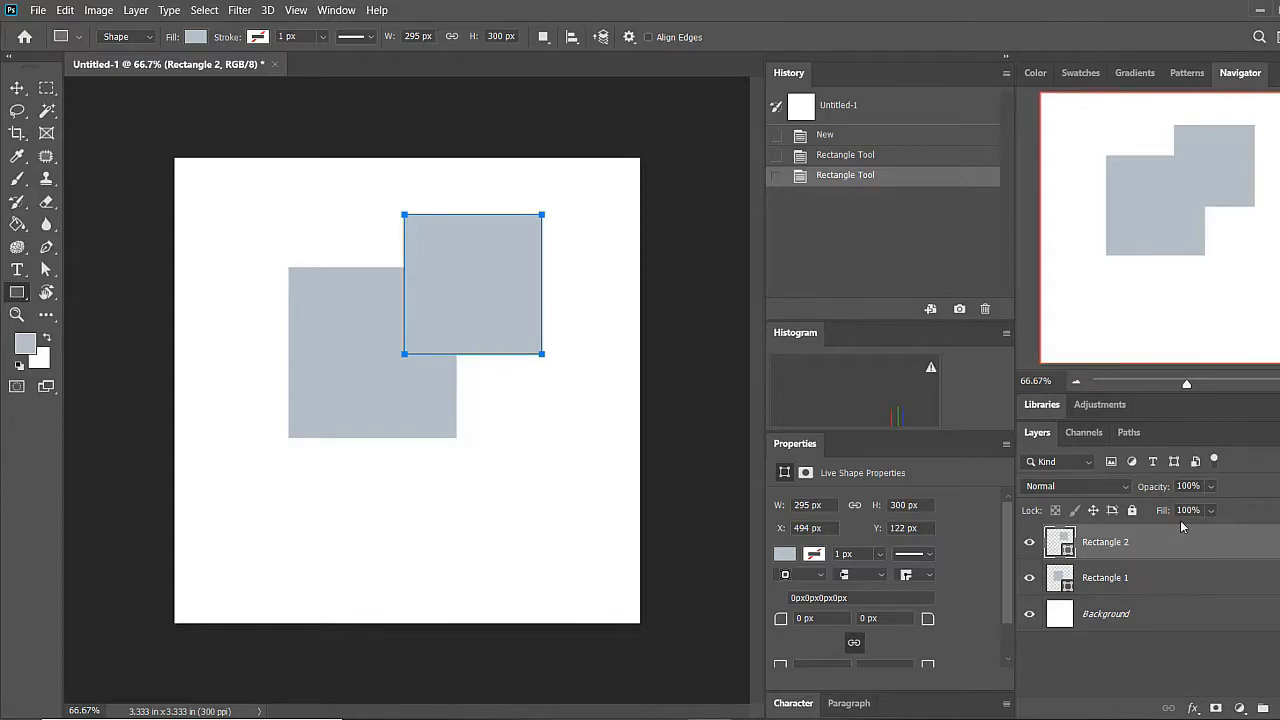
pyautogui.doubleClick(1062, 542)
pyautogui.moveTo(978, 572); pyautogui.dragTo(1093, 450)
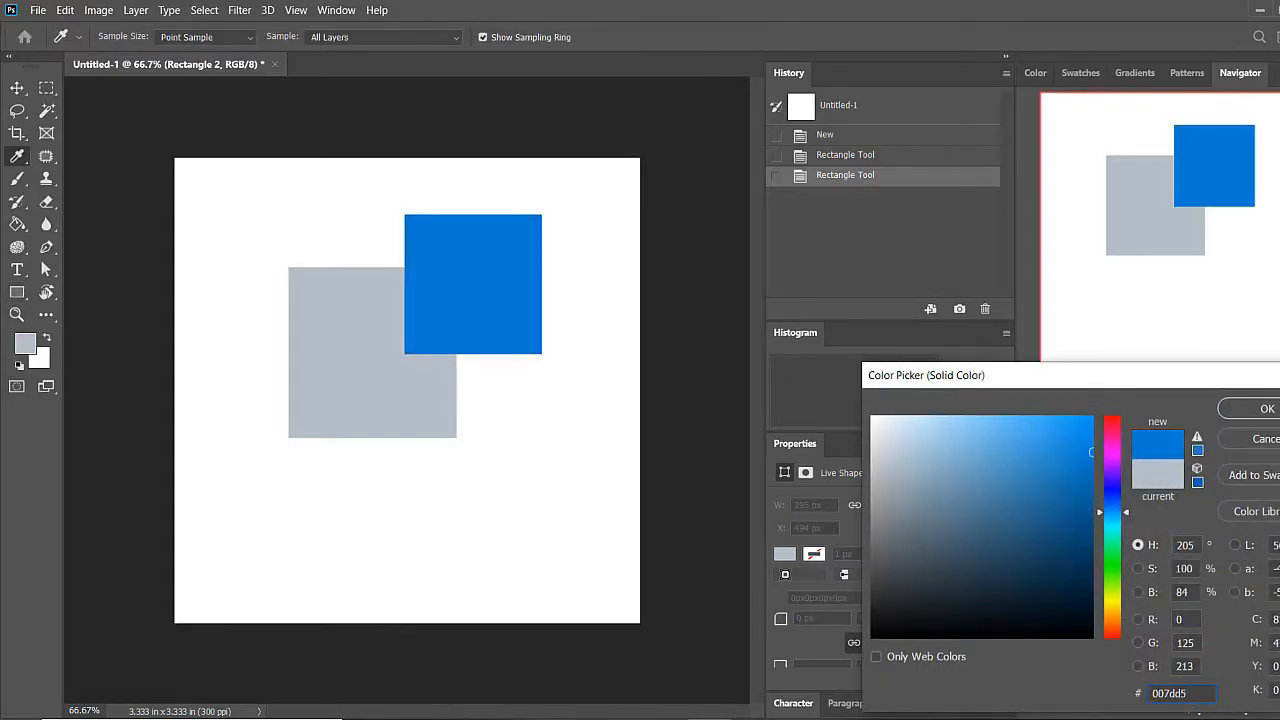
pyautogui.click(1265, 409)
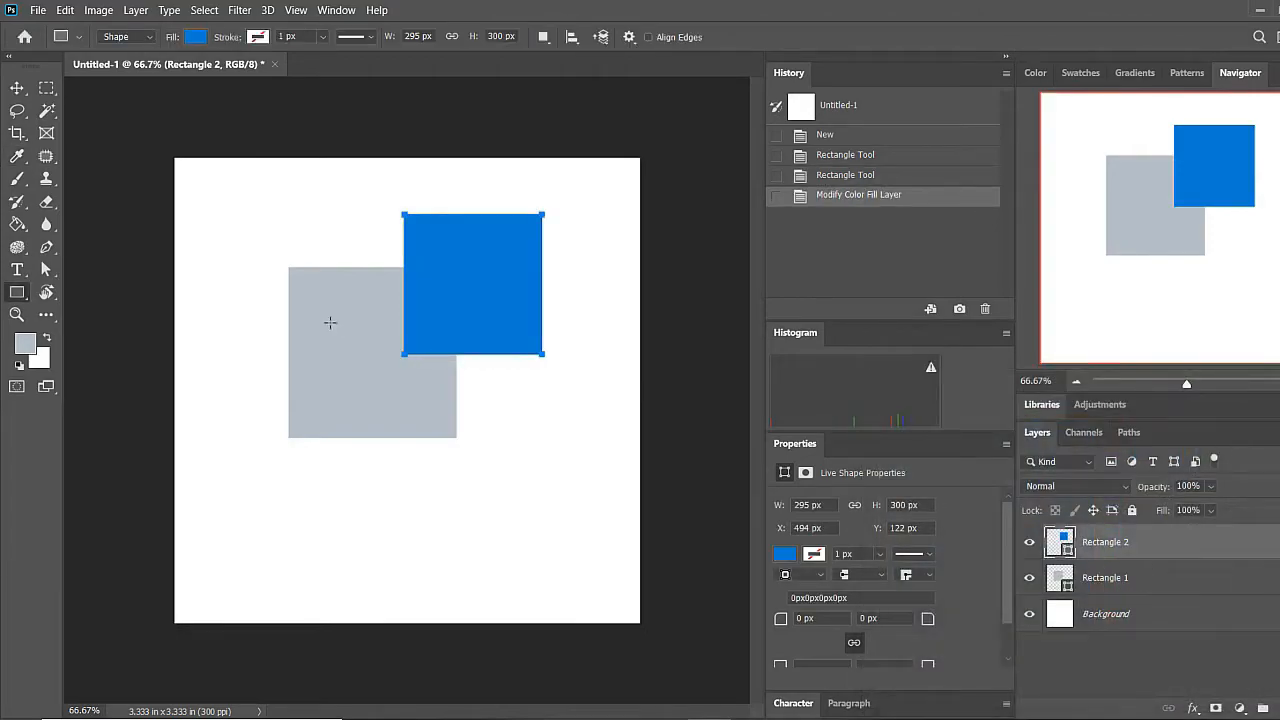
# Draw a rounded rectangle of about 336 x 331 px with a 50 px radius over the grey rectangle's lower-left corner
pyautogui.rightClick(24, 297)
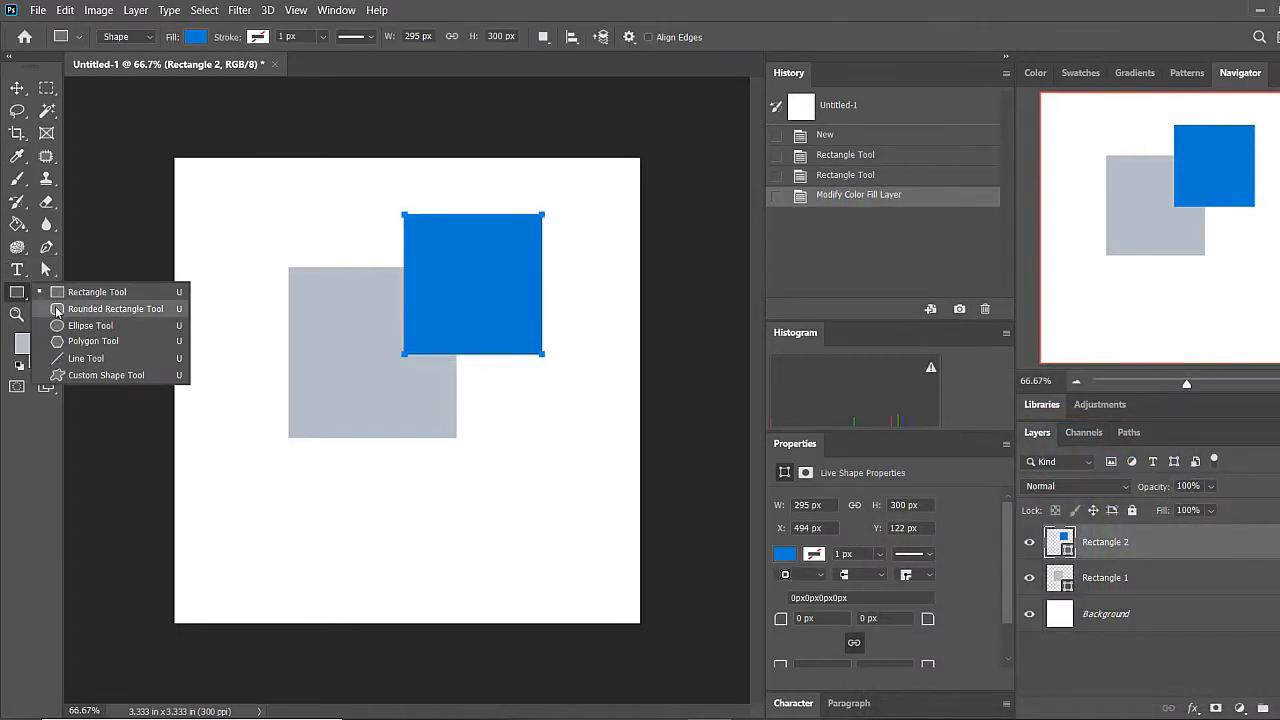
pyautogui.click(60, 306)
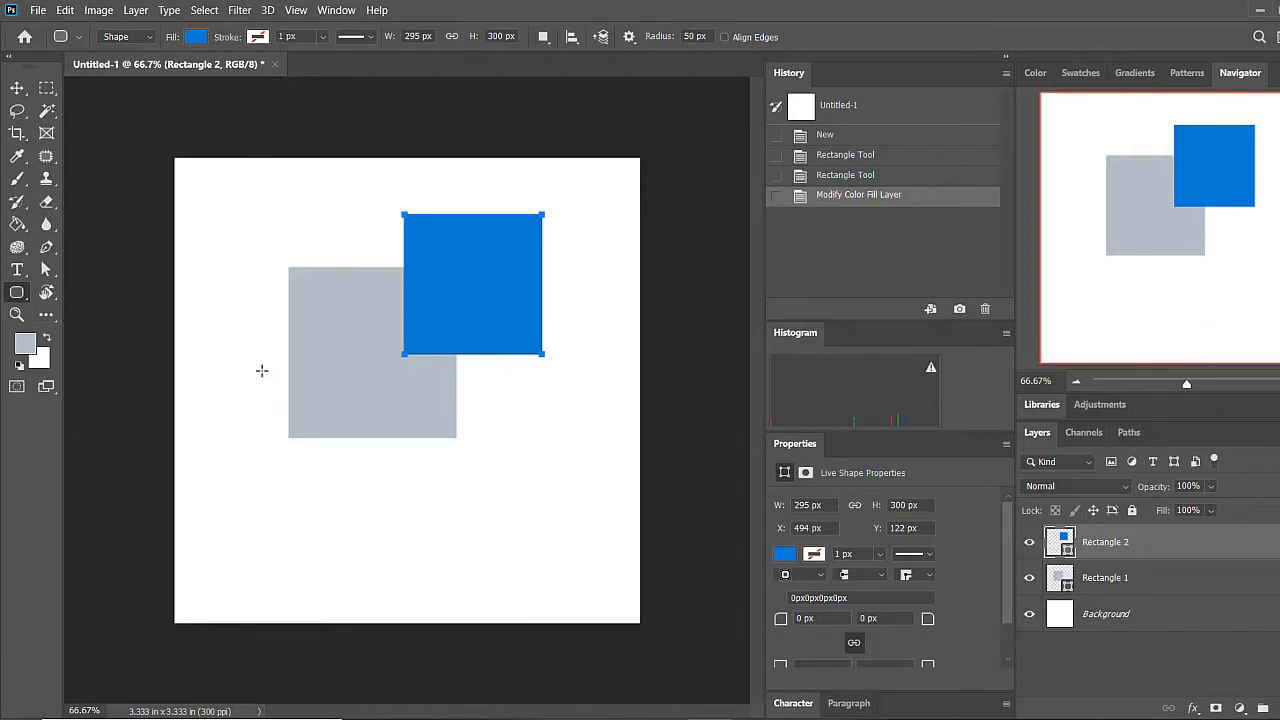
pyautogui.moveTo(252, 372); pyautogui.dragTo(410, 530)
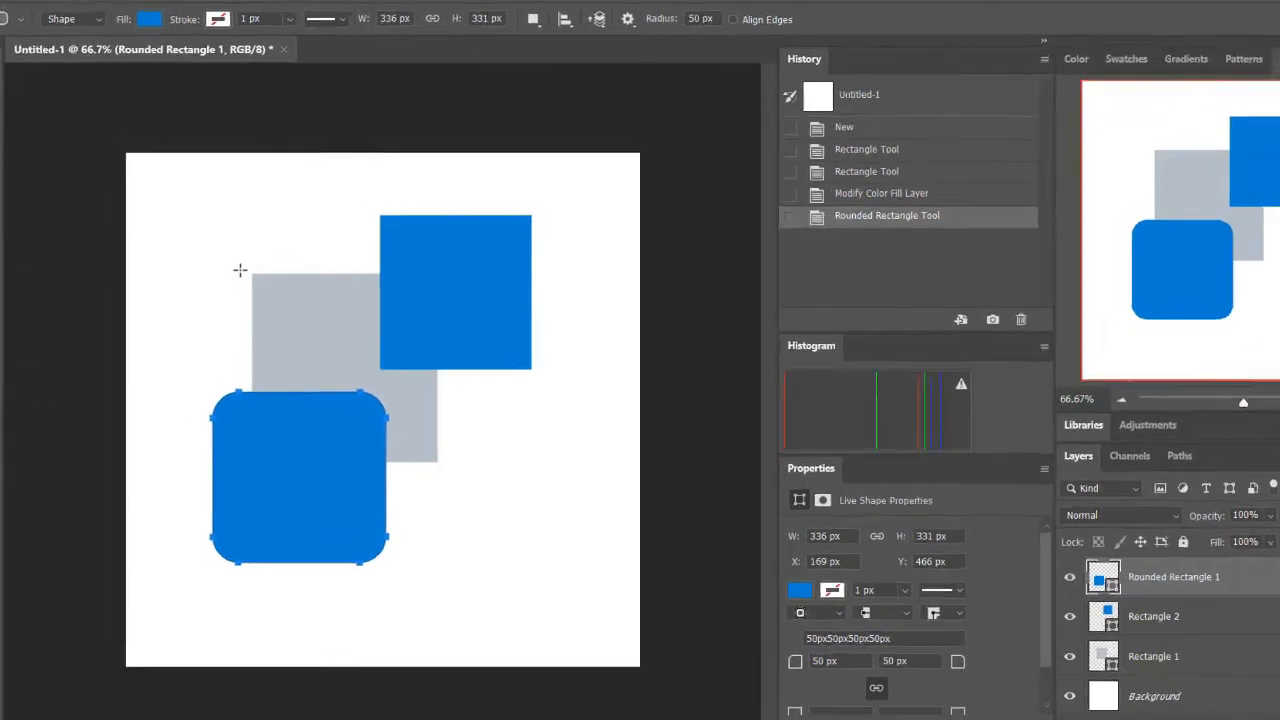
# Create a 250 x 250 px rounded rectangle with 20 px corner radii and move it to the upper-left area of the canvas
pyautogui.click(279, 265)
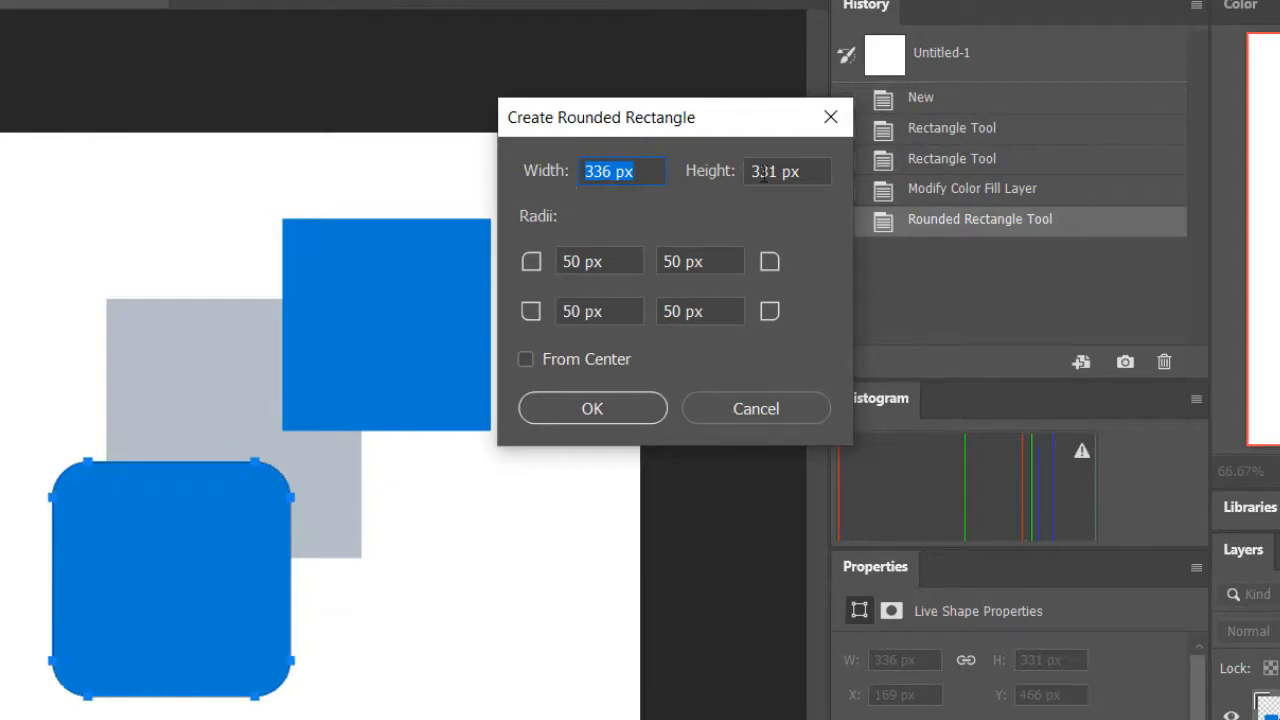
pyautogui.click(602, 171)
pyautogui.moveTo(618, 170); pyautogui.dragTo(567, 173)
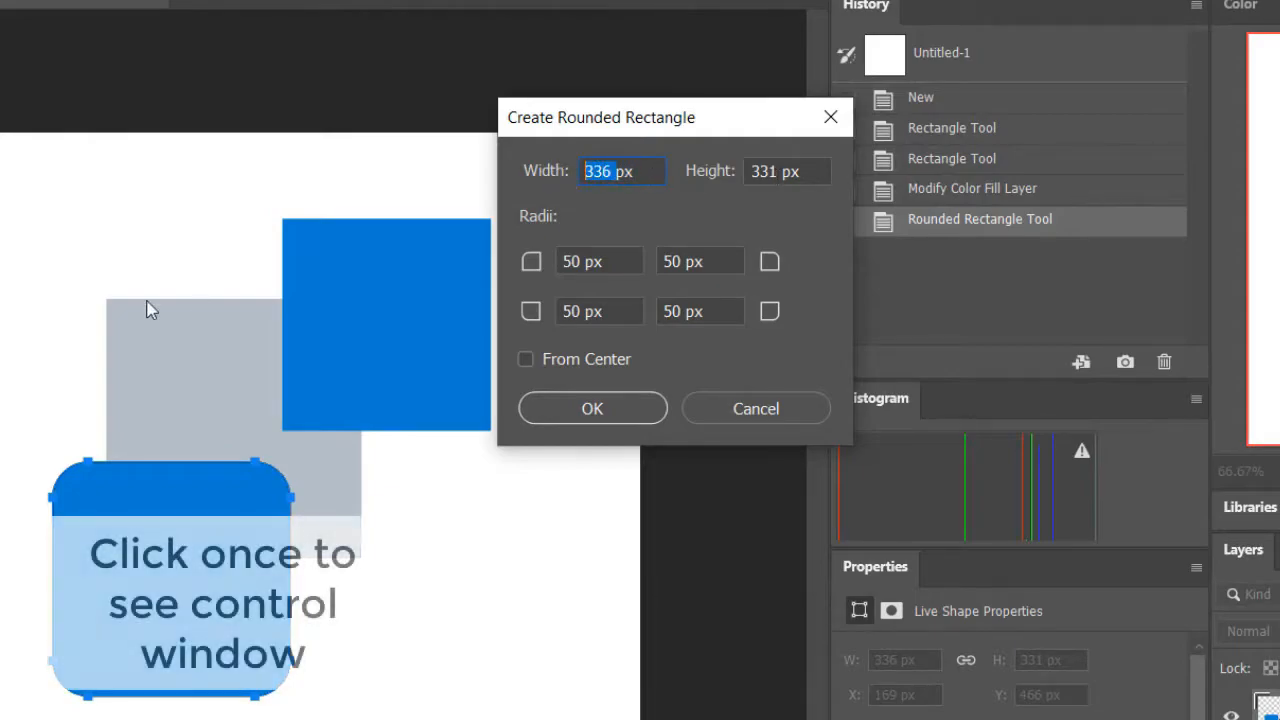
pyautogui.write('250')
pyautogui.press('Tab')
pyautogui.write('250')
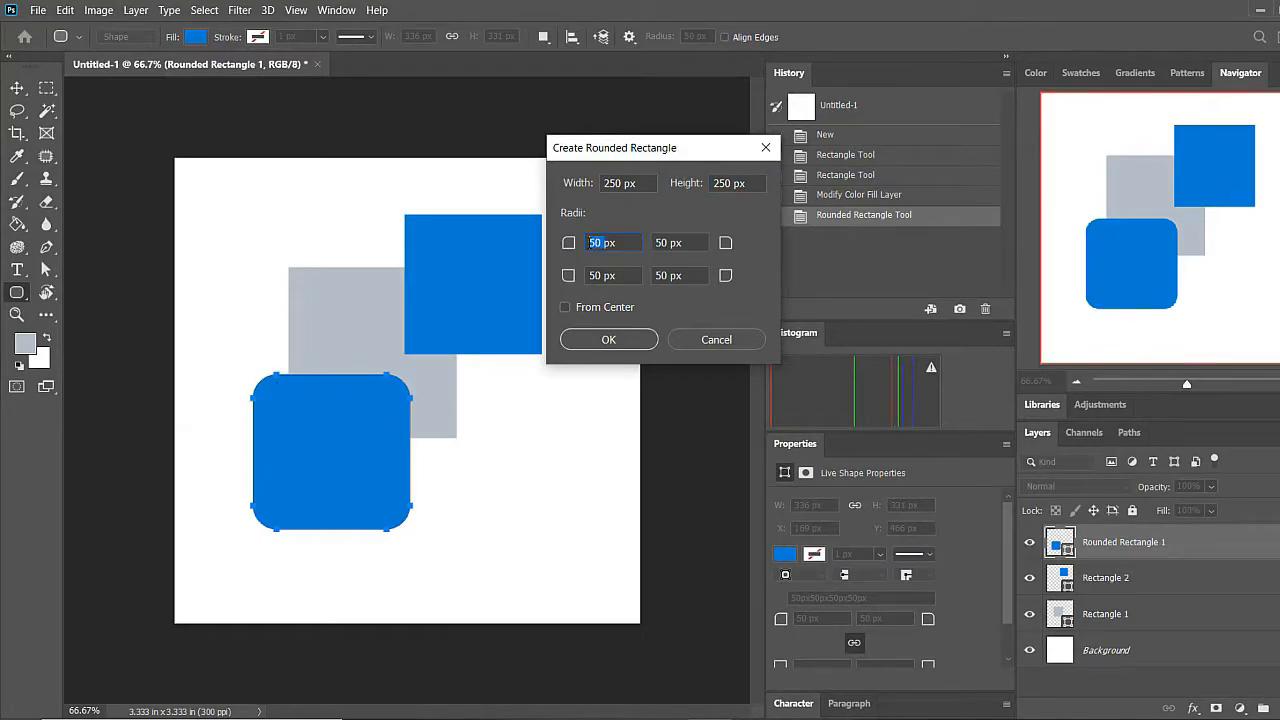
pyautogui.press('Tab')
pyautogui.press('Tab')
pyautogui.press('Tab')
pyautogui.write('20')
pyautogui.click(640, 340)
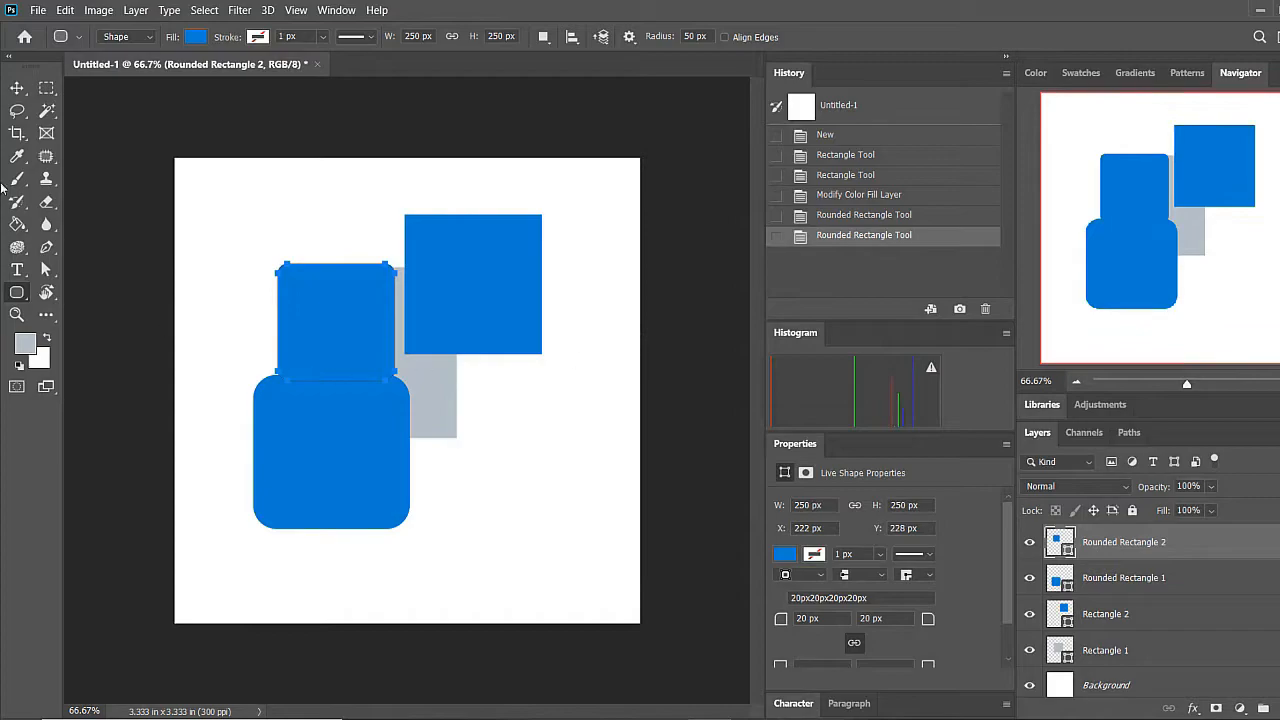
pyautogui.click(17, 88)
pyautogui.moveTo(340, 278); pyautogui.dragTo(258, 241)
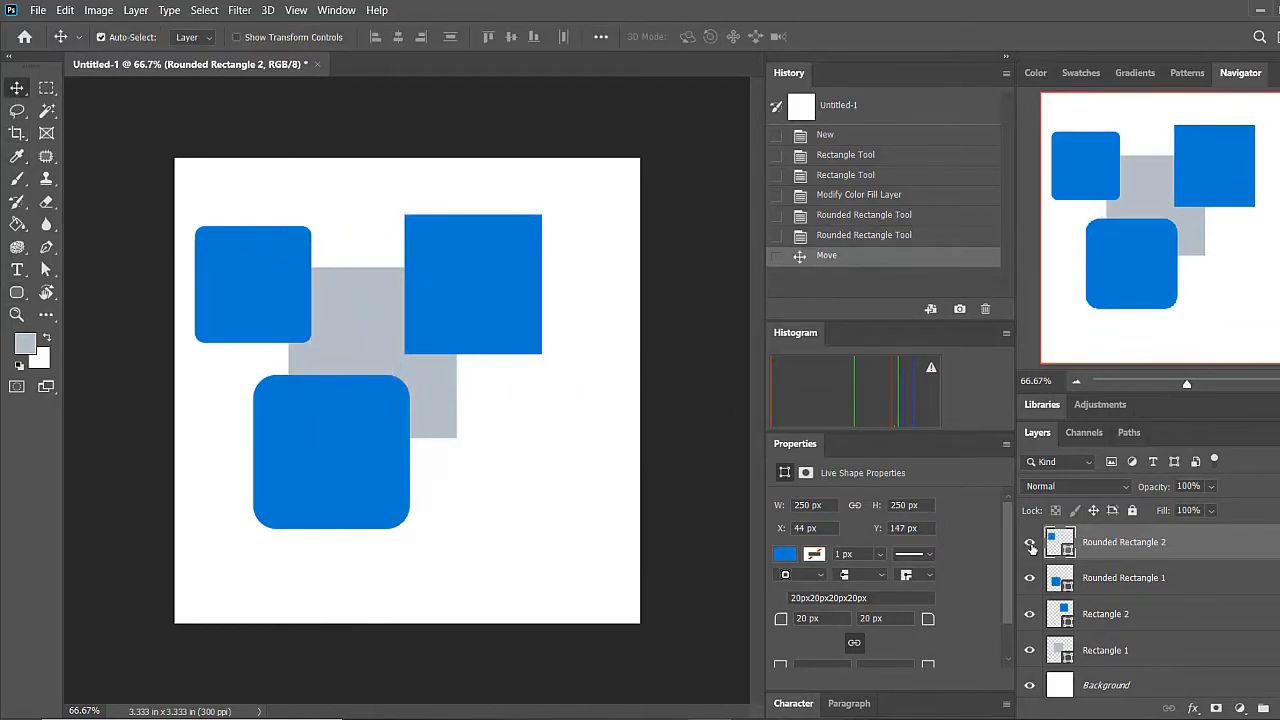
# Activate the Ellipse Tool and set its drawing mode to Path
pyautogui.click(16, 295)
pyautogui.rightClick(16, 292)
pyautogui.click(78, 323)
pyautogui.click(143, 40)
pyautogui.click(120, 58)
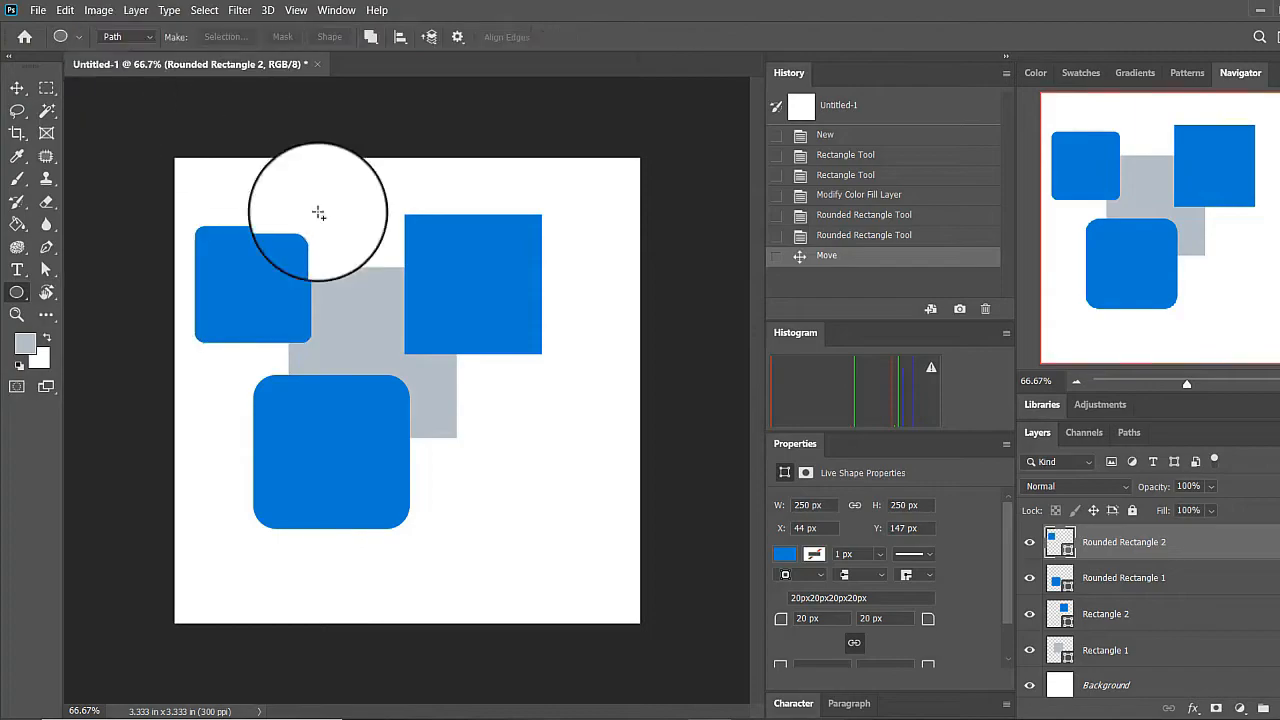
pyautogui.moveTo(372, 322); pyautogui.dragTo(552, 502)
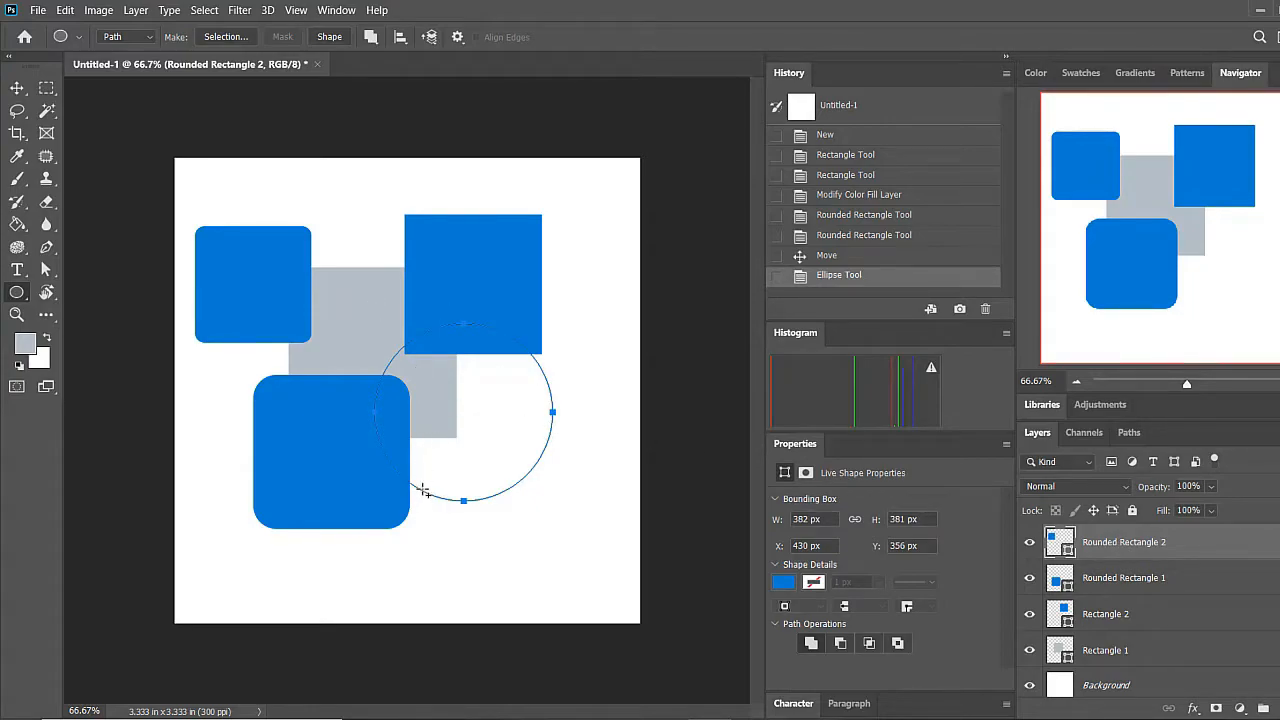
pyautogui.press('Escape')
pyautogui.press('Escape')
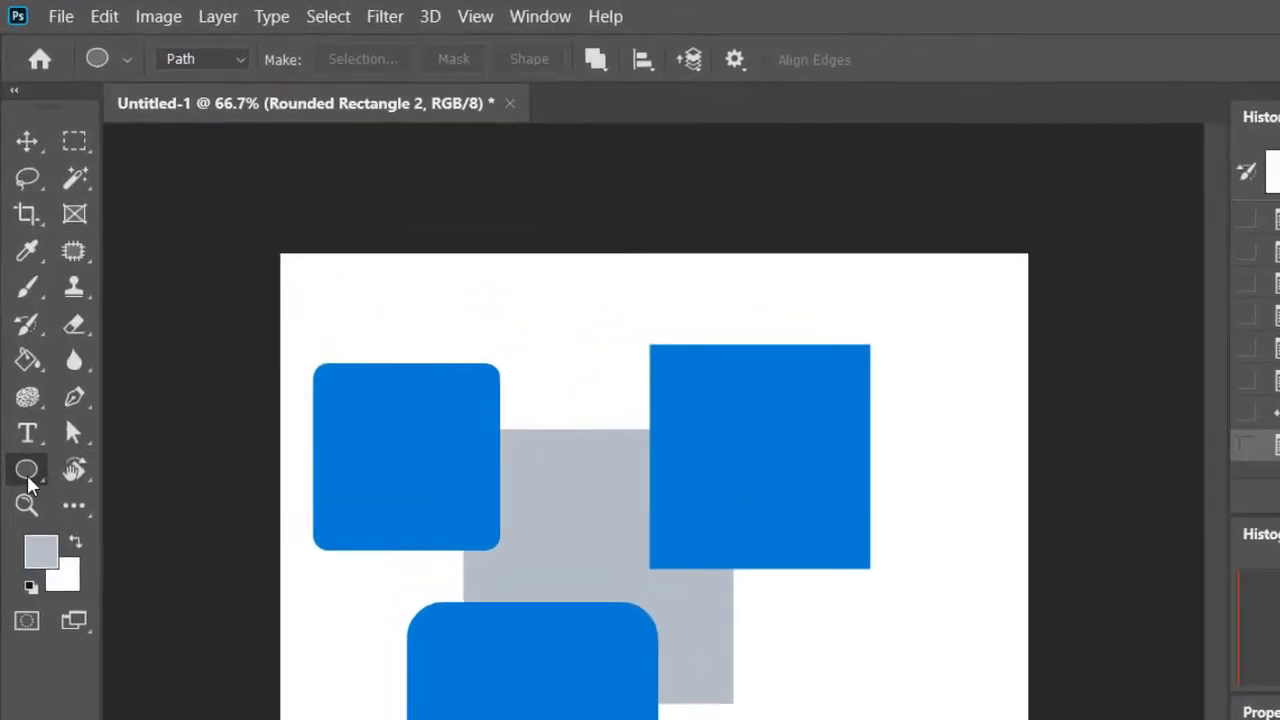
# Draw two overlapping circular paths in the lower-right area of the canvas, the second about 219 x 224 px
pyautogui.rightClick(17, 292)
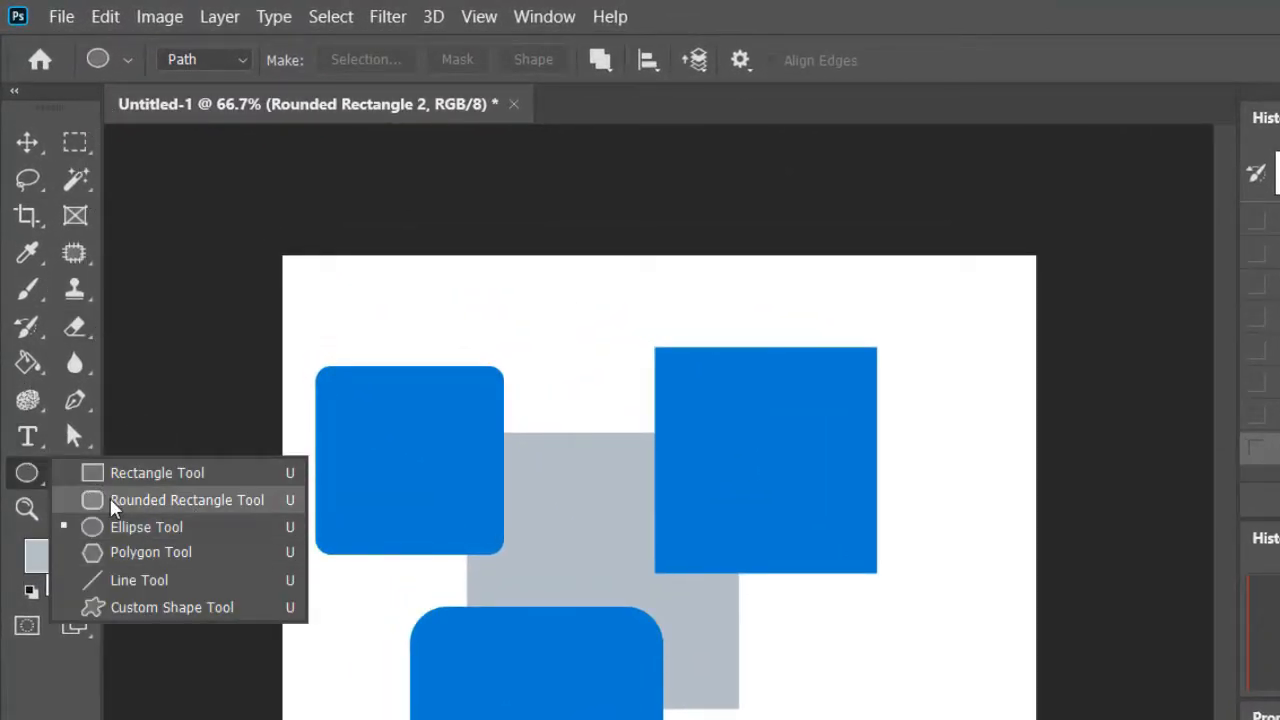
pyautogui.click(110, 527)
pyautogui.click(128, 60)
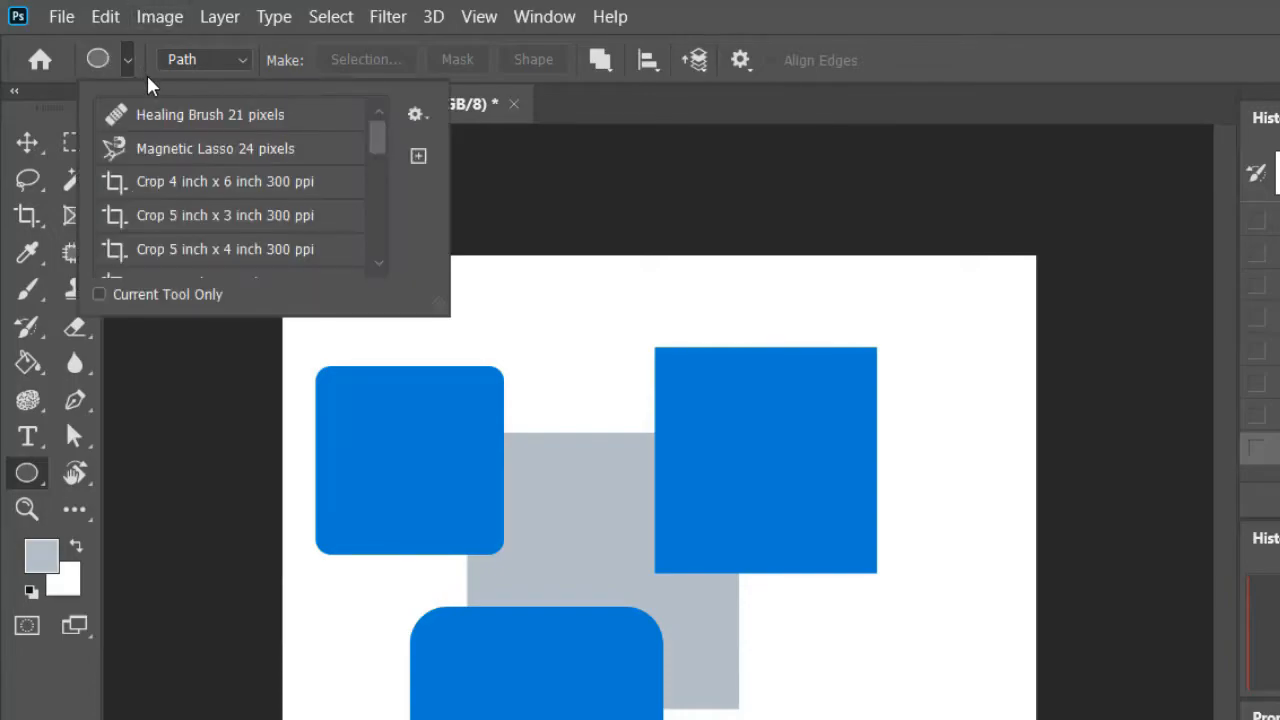
pyautogui.click(223, 64)
pyautogui.click(223, 58)
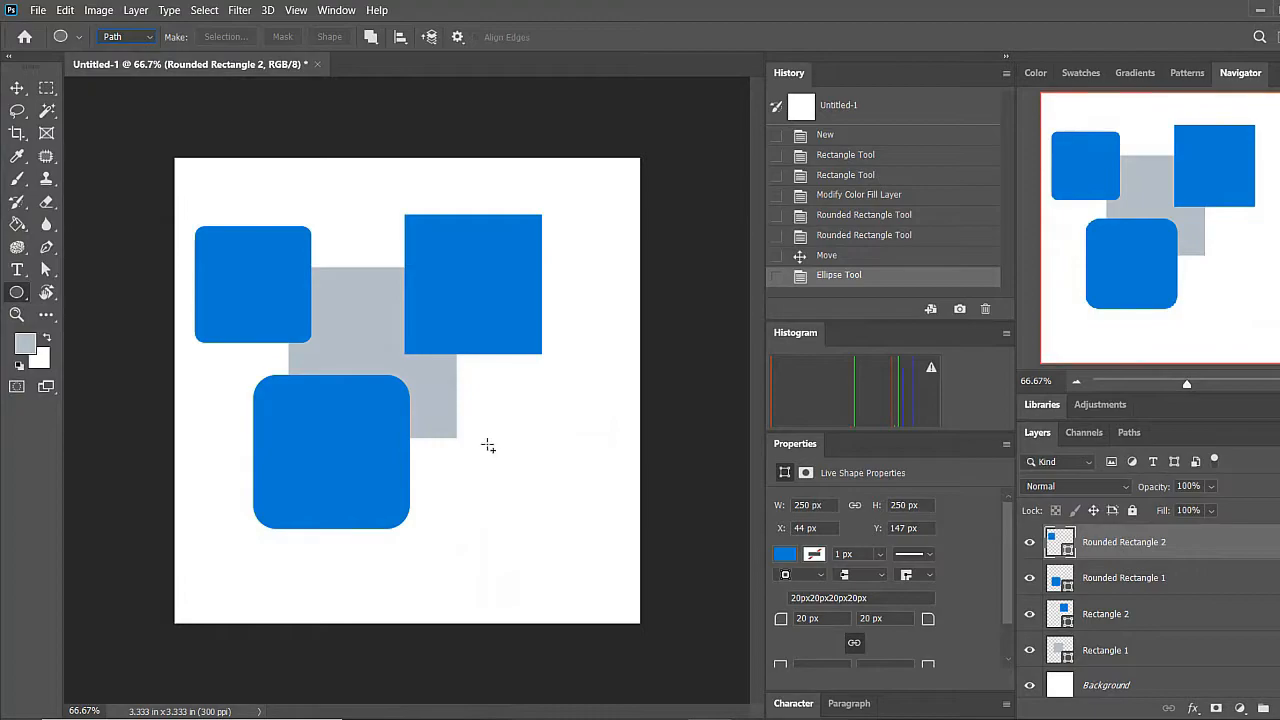
pyautogui.moveTo(498, 449); pyautogui.dragTo(605, 561)
pyautogui.moveTo(446, 411); pyautogui.dragTo(548, 515)
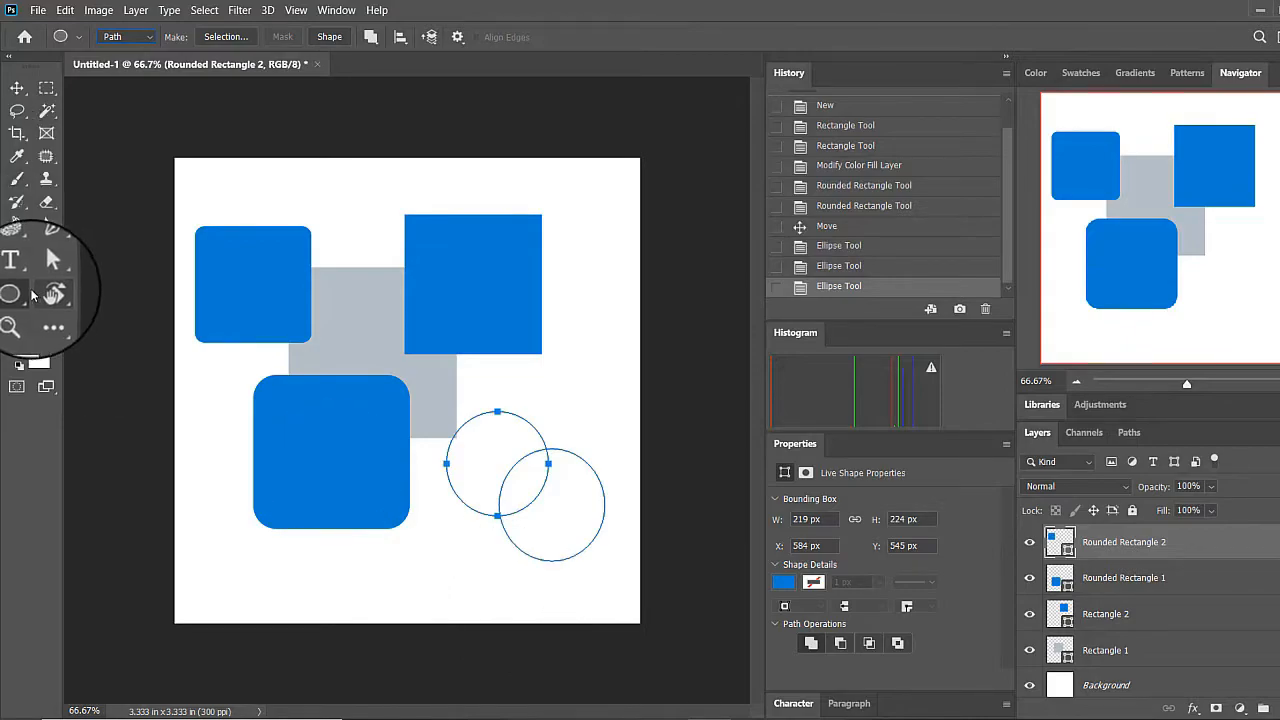
# Select both circular paths with the Path Selection Tool and convert them into a selection
pyautogui.click(46, 269)
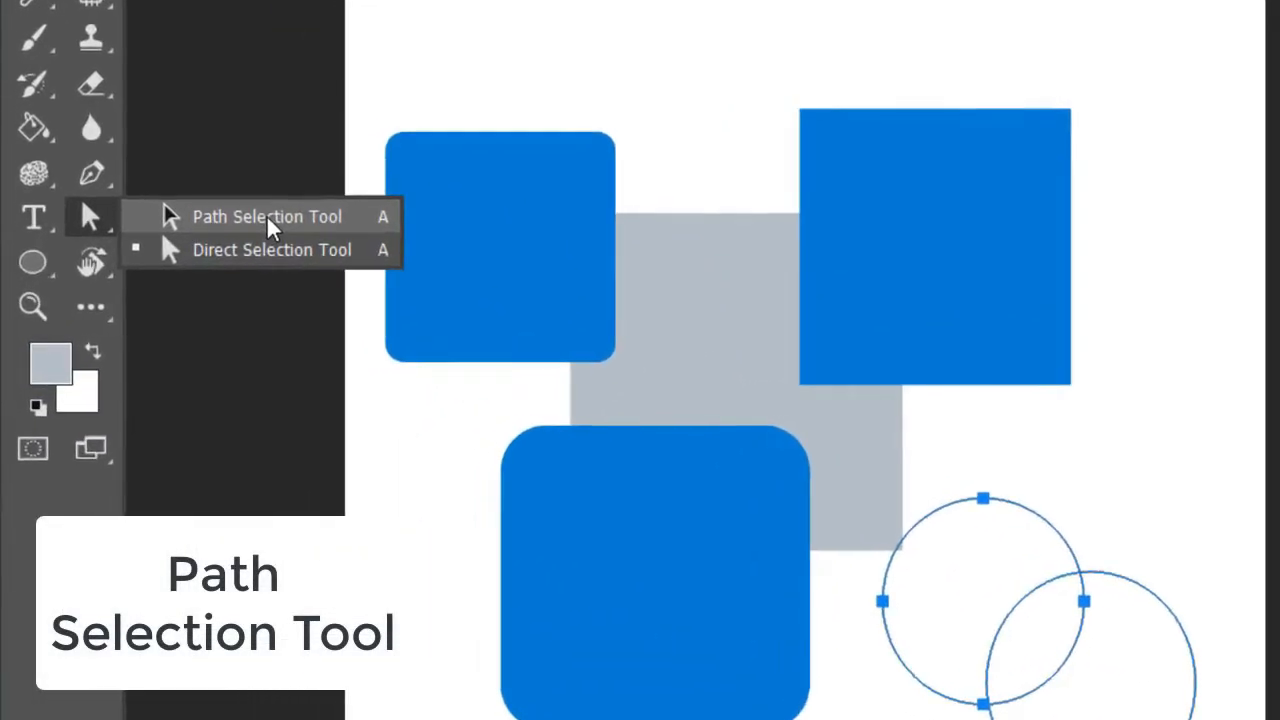
pyautogui.click(267, 220)
pyautogui.click(987, 675)
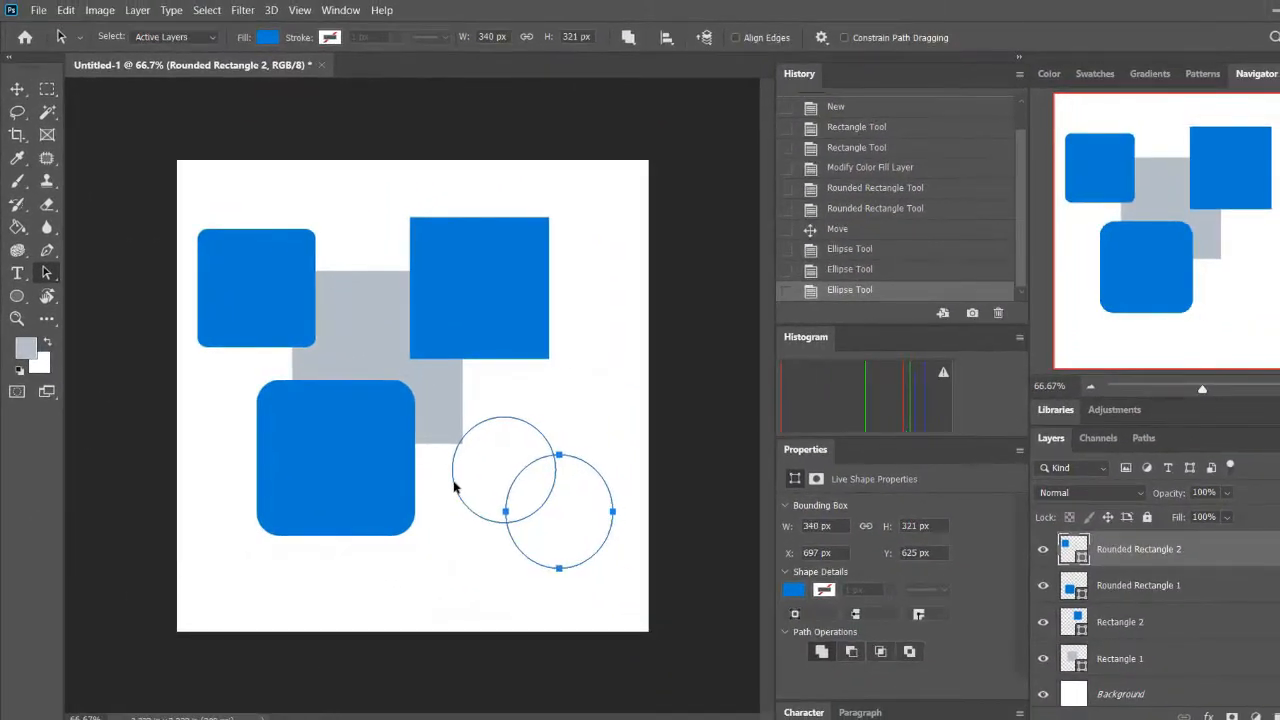
pyautogui.rightClick(508, 467)
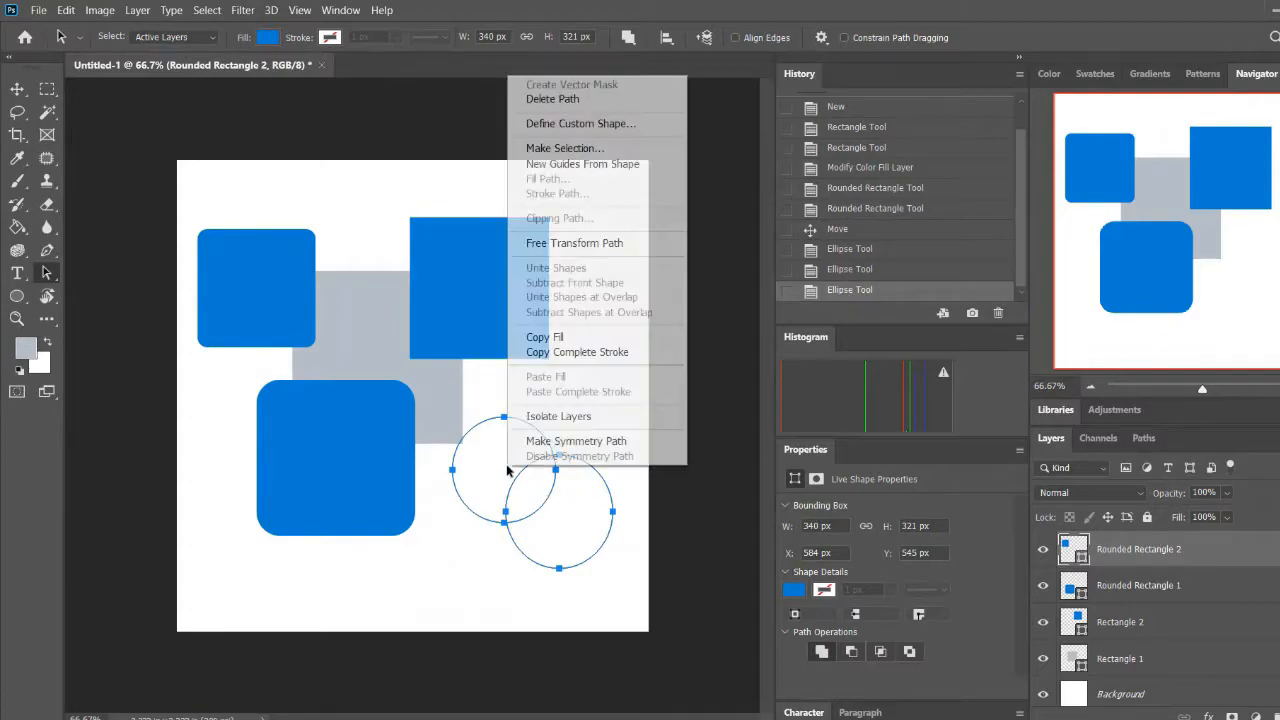
pyautogui.click(562, 150)
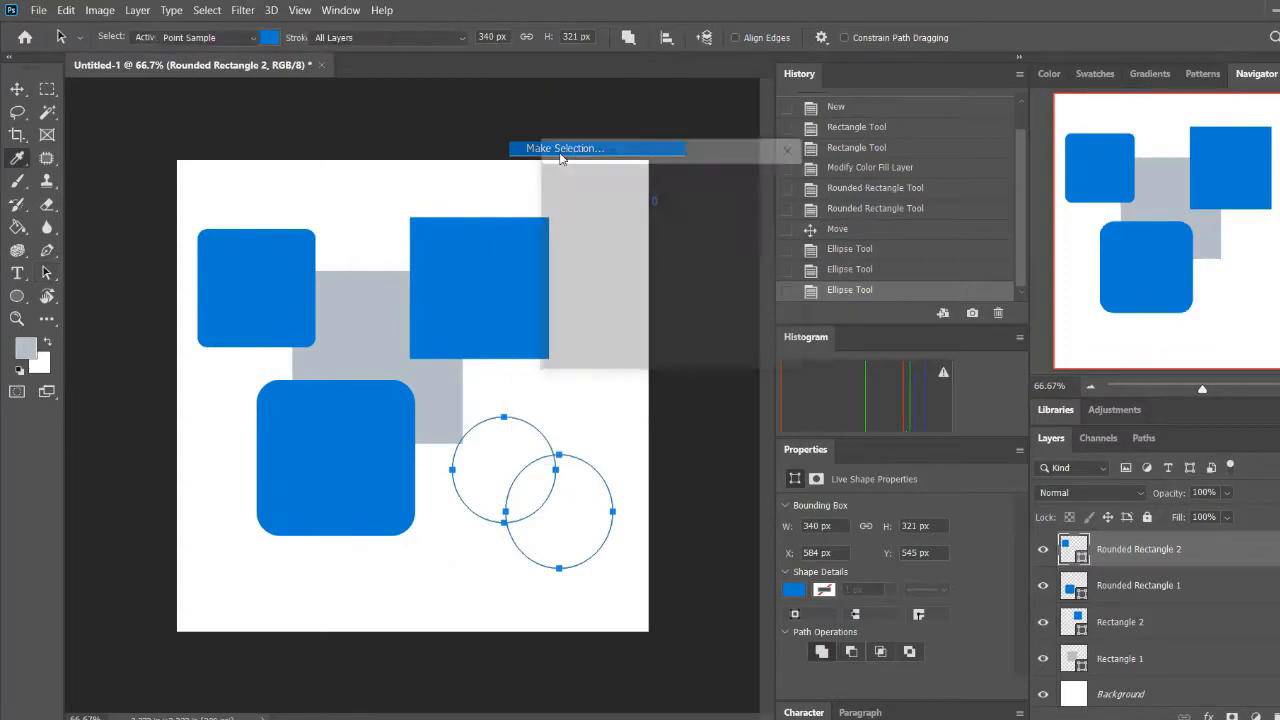
pyautogui.click(770, 189)
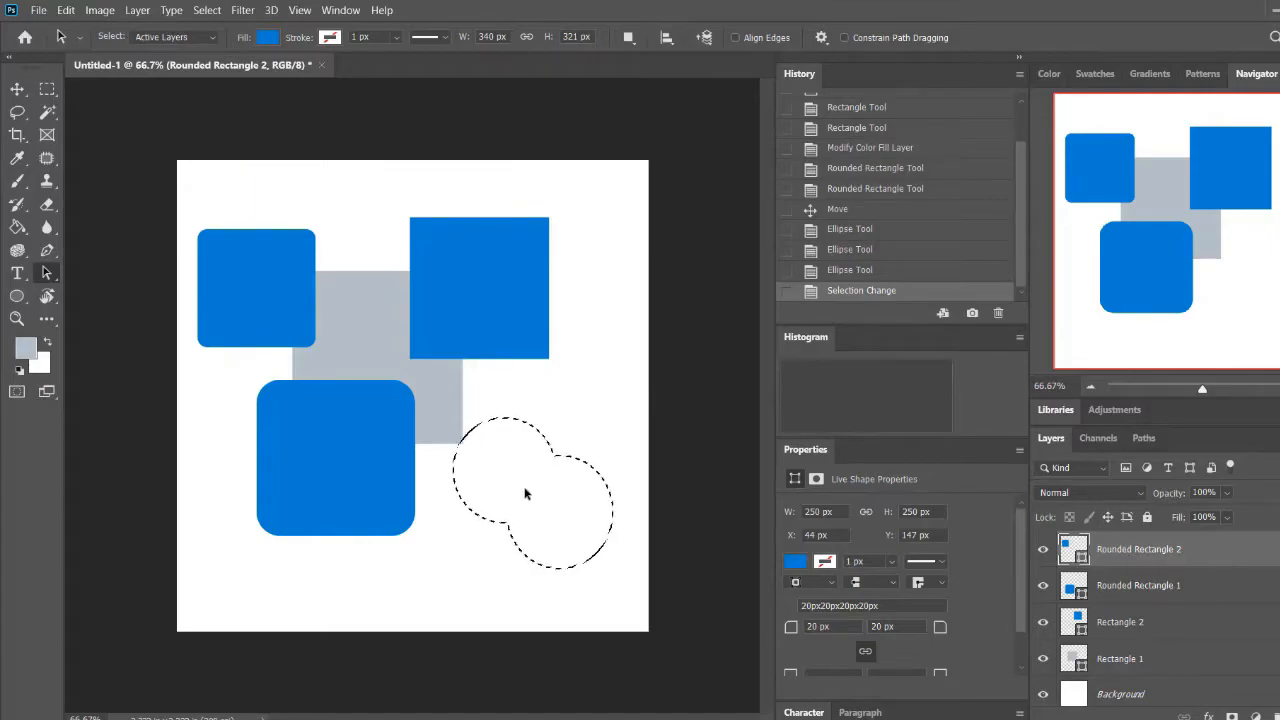
# Create a new layer, fill the double-circle selection with dark grey #282828 using the Paint Bucket, and deselect it
pyautogui.hotkey('ctrl', 'shift', 'alt', 'n')
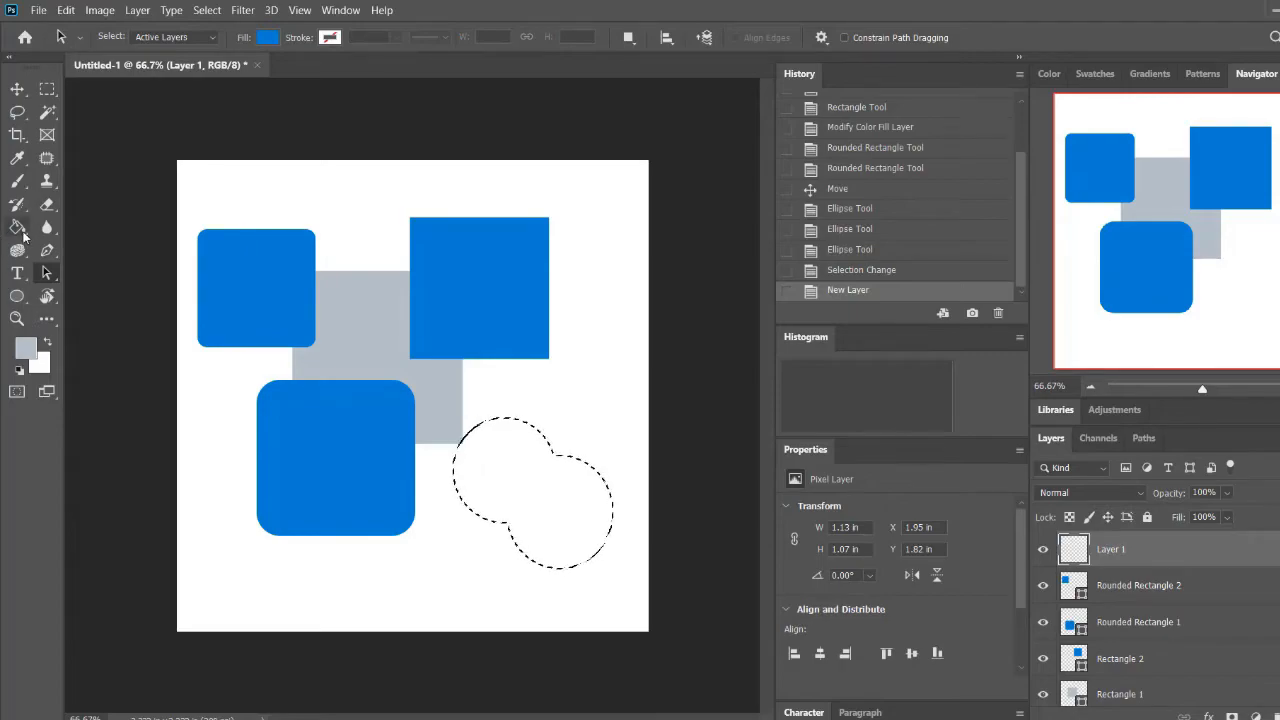
pyautogui.press('i')
pyautogui.click(26, 347)
pyautogui.write('222222')
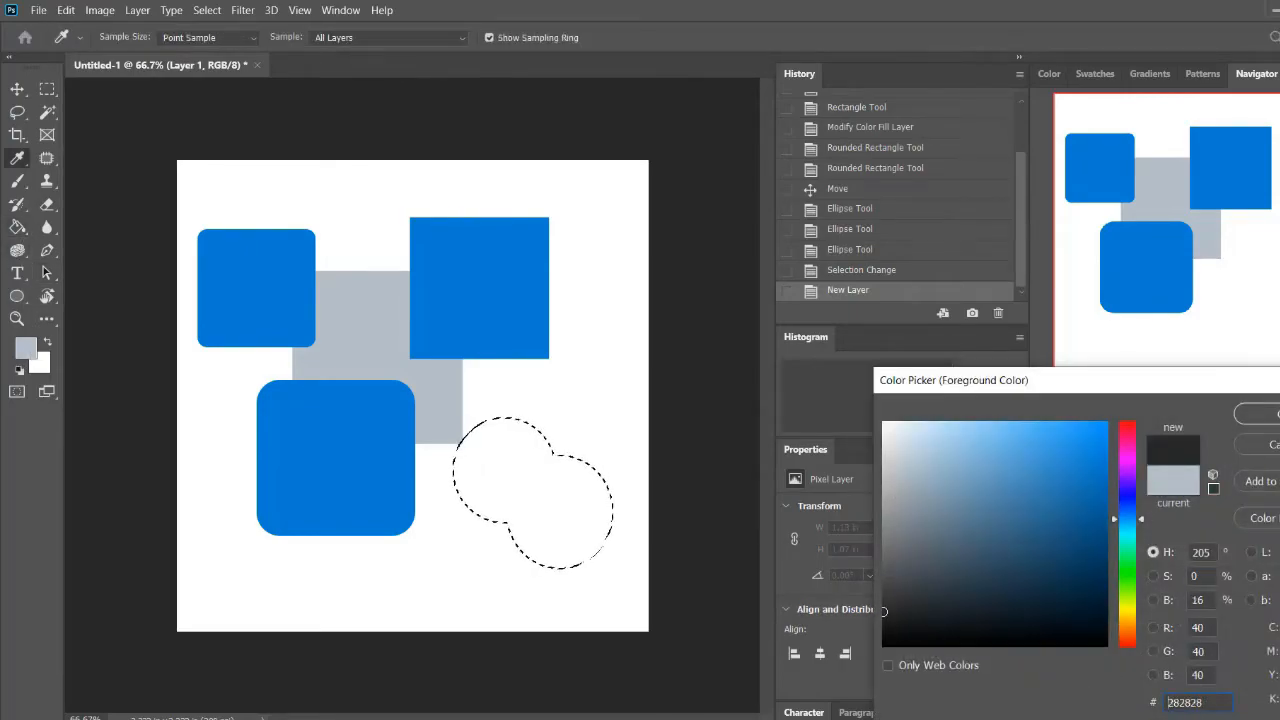
pyautogui.press('Return')
pyautogui.press('g')
pyautogui.click(537, 471)
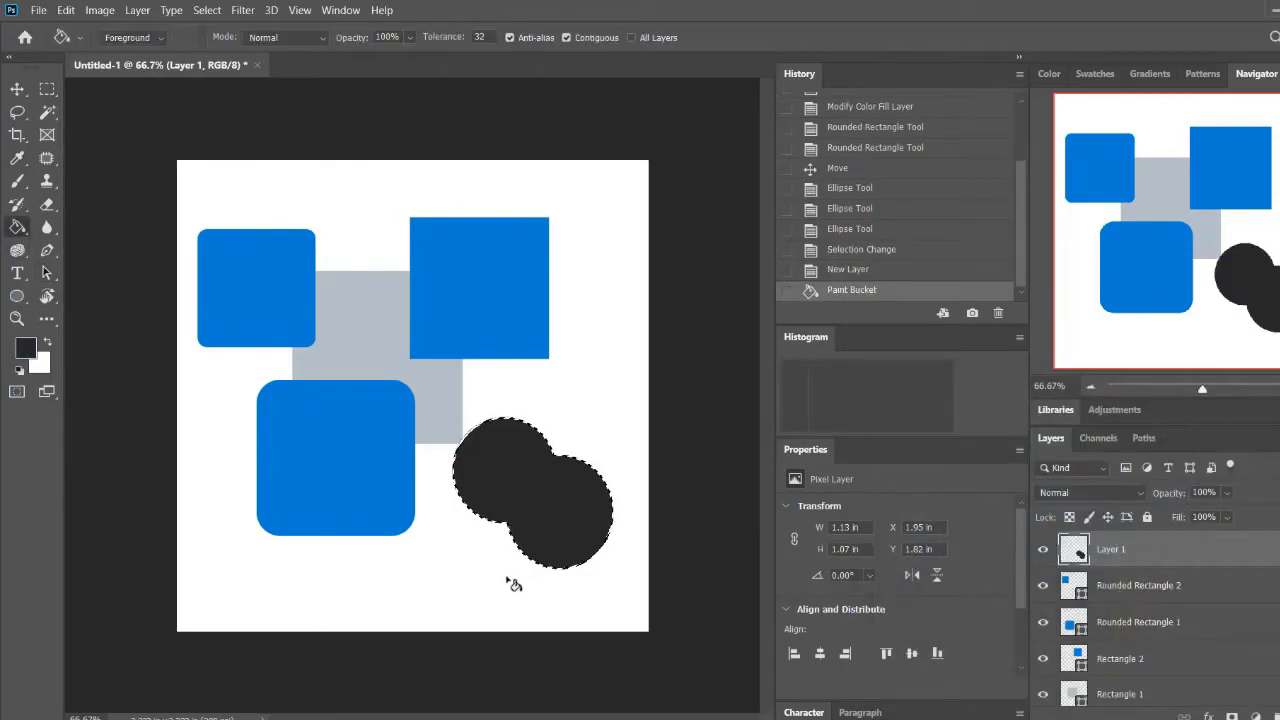
pyautogui.hotkey('ctrl', 'd')
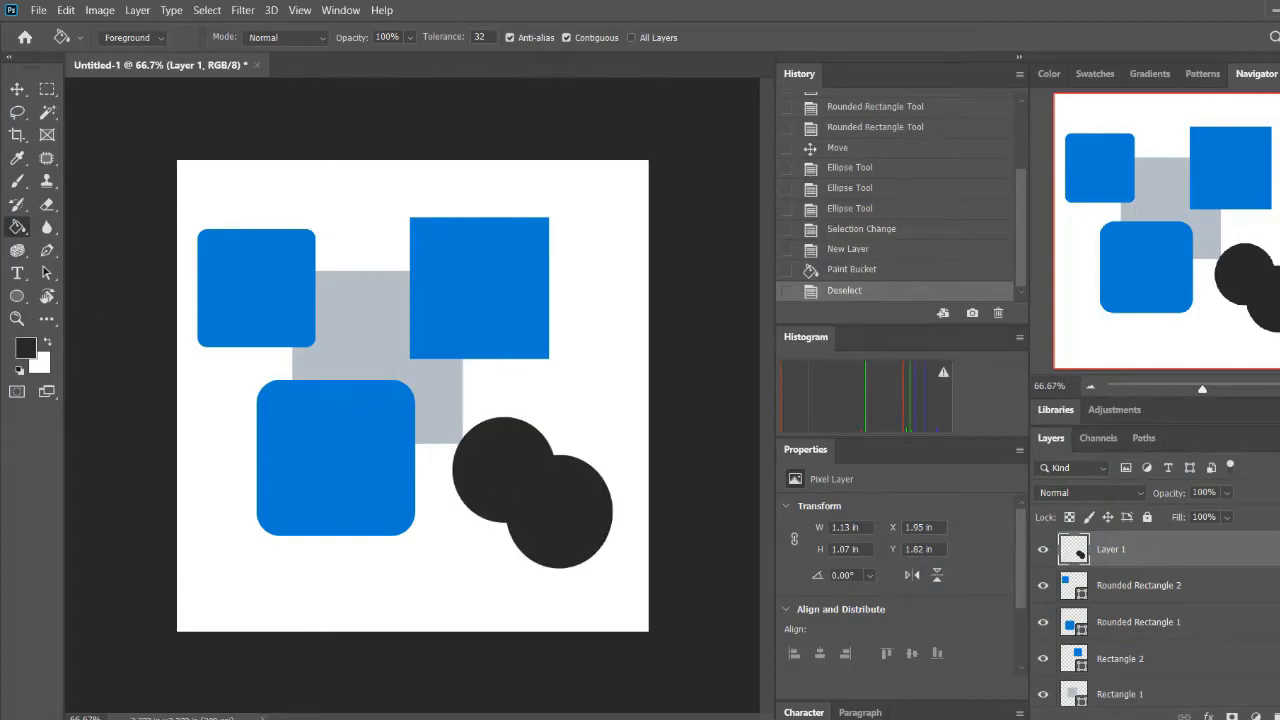
# Activate the Custom Shape Tool and open its shape picker to browse the available groups
pyautogui.rightClick(18, 227)
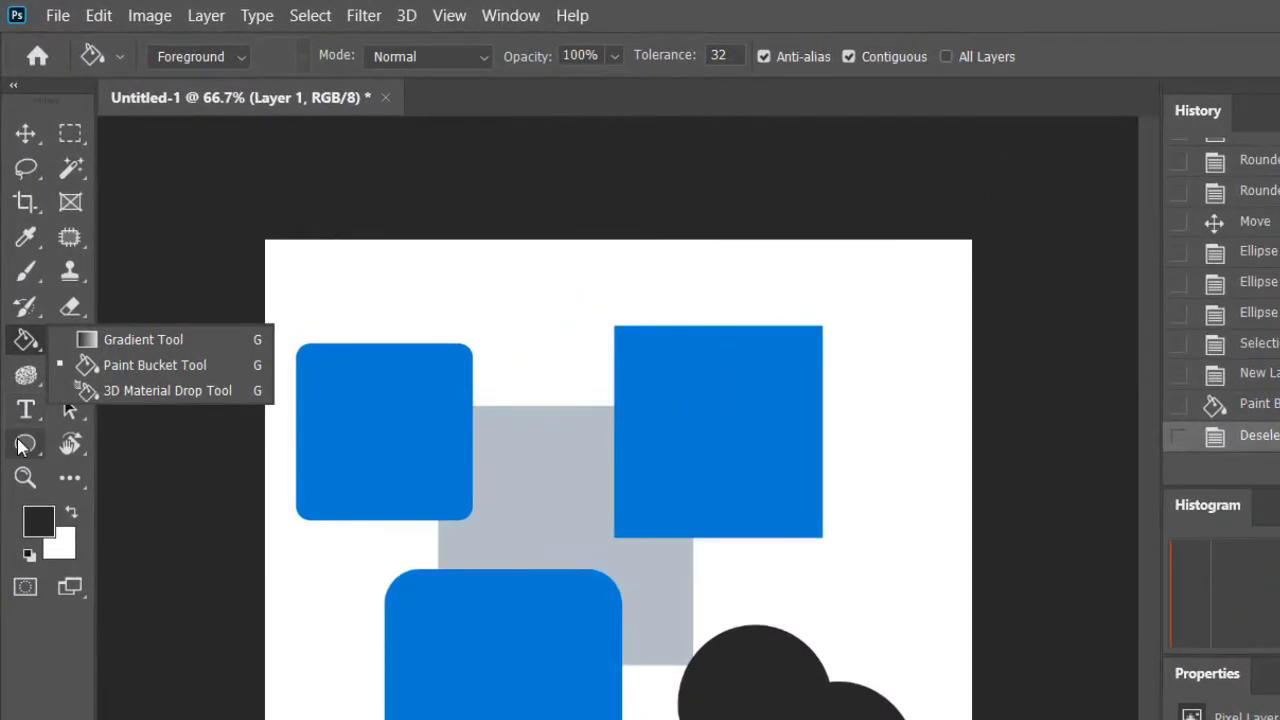
pyautogui.click(25, 443)
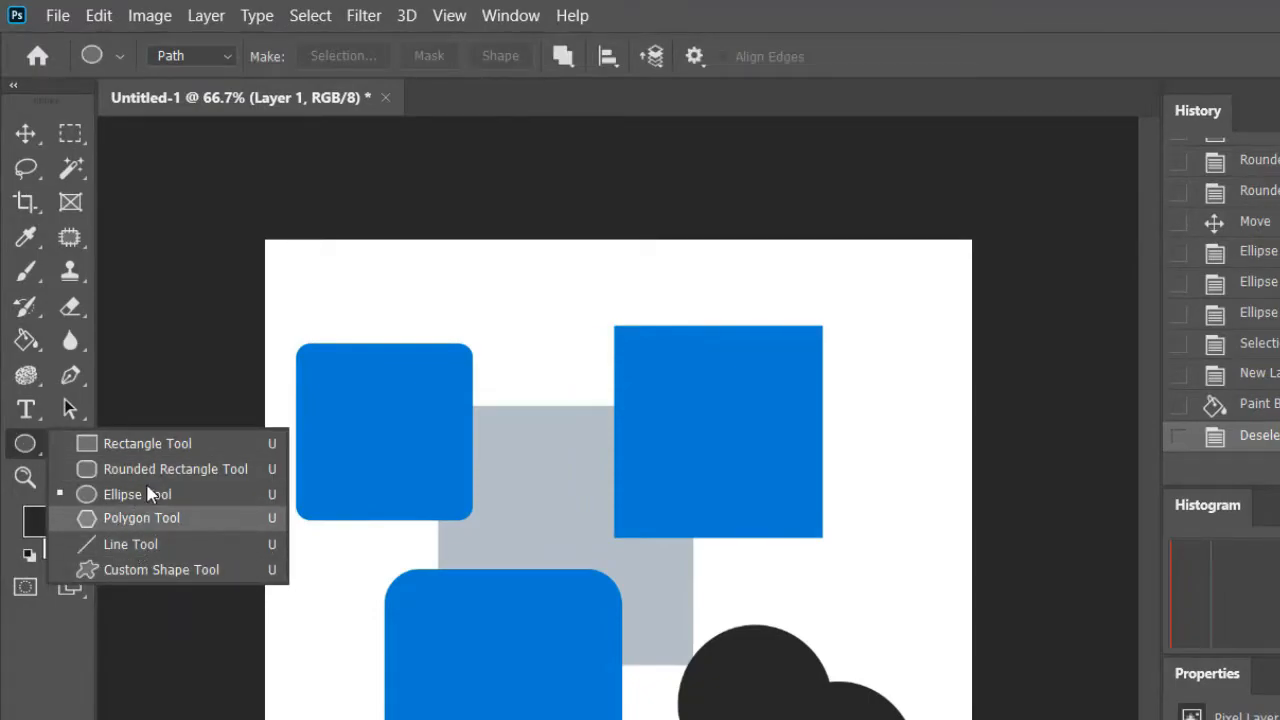
pyautogui.click(142, 567)
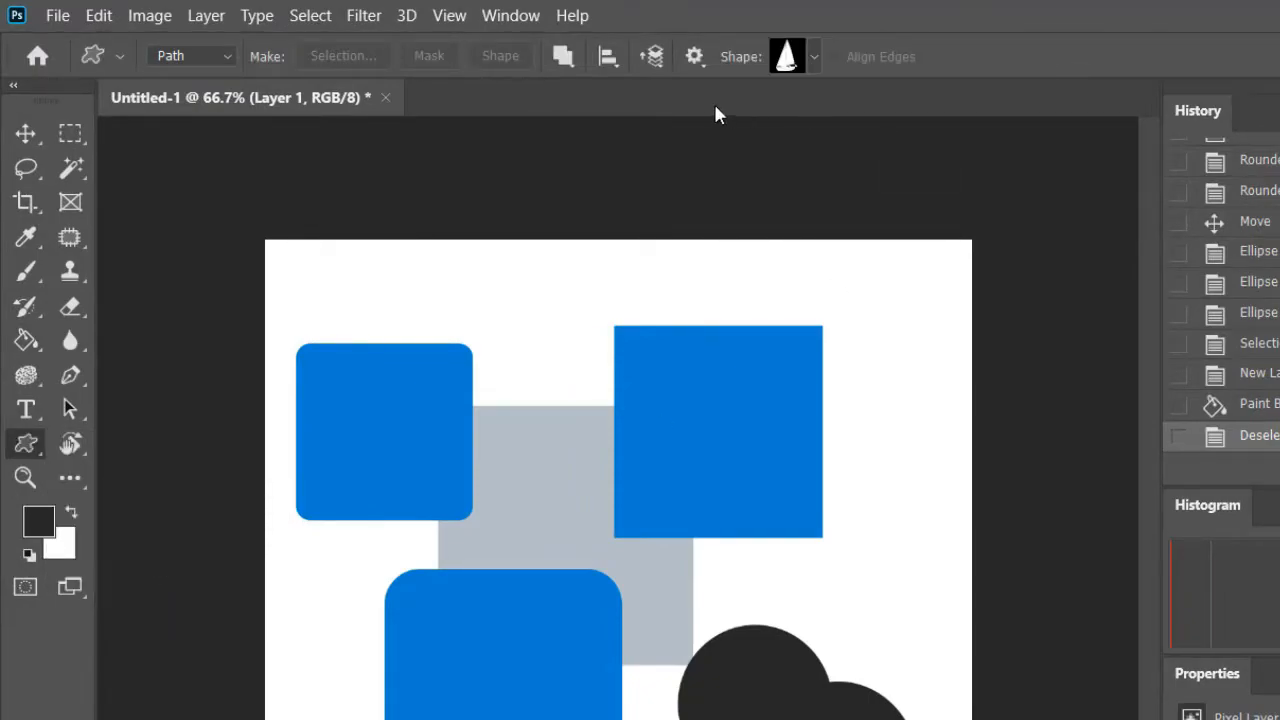
pyautogui.click(814, 56)
pyautogui.scroll(5, 797, 172)
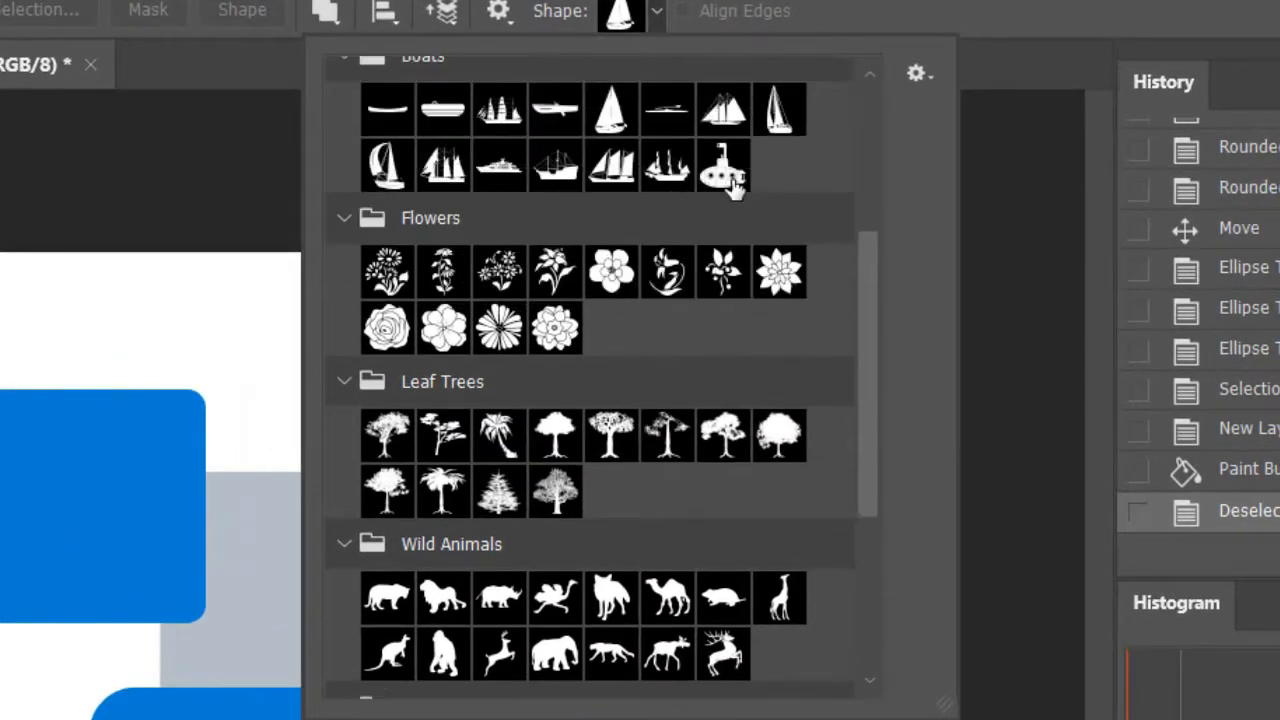
pyautogui.scroll(2, 740, 195)
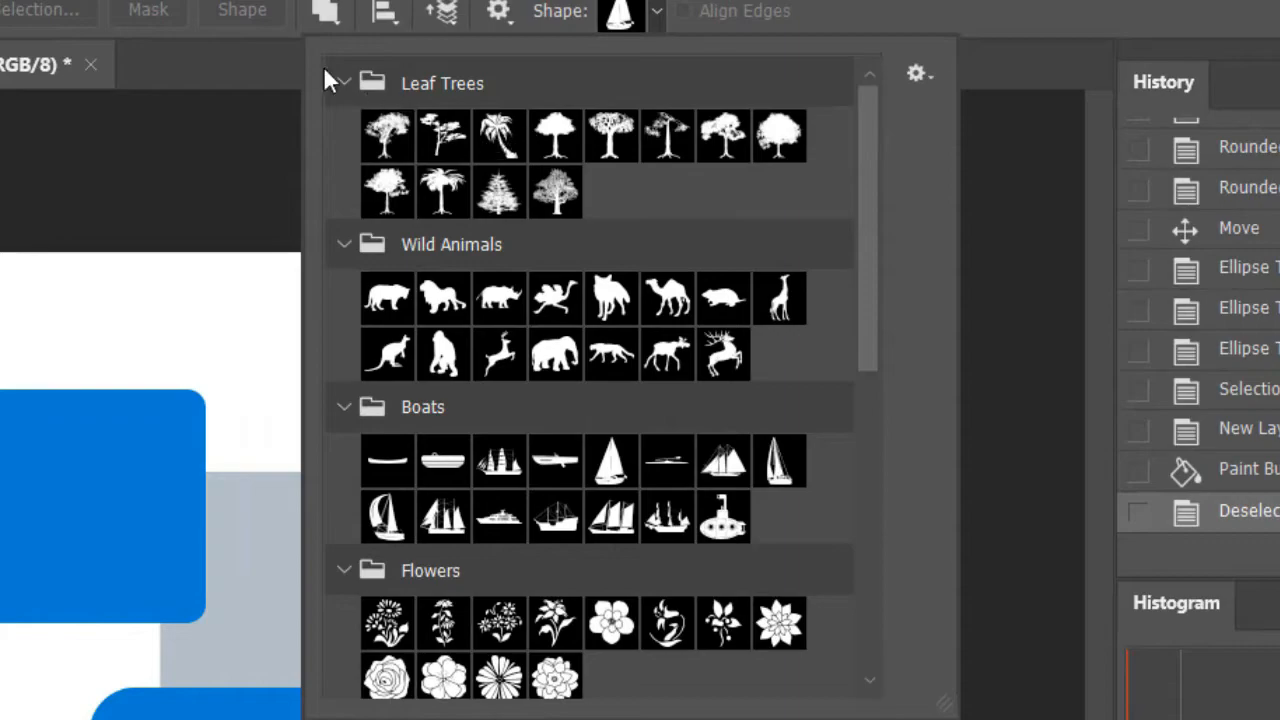
# Collapse the first five shape groups, from Leaf Trees to the second Leaf Trees, and choose the second boat shape
pyautogui.click(344, 84)
pyautogui.click(346, 133)
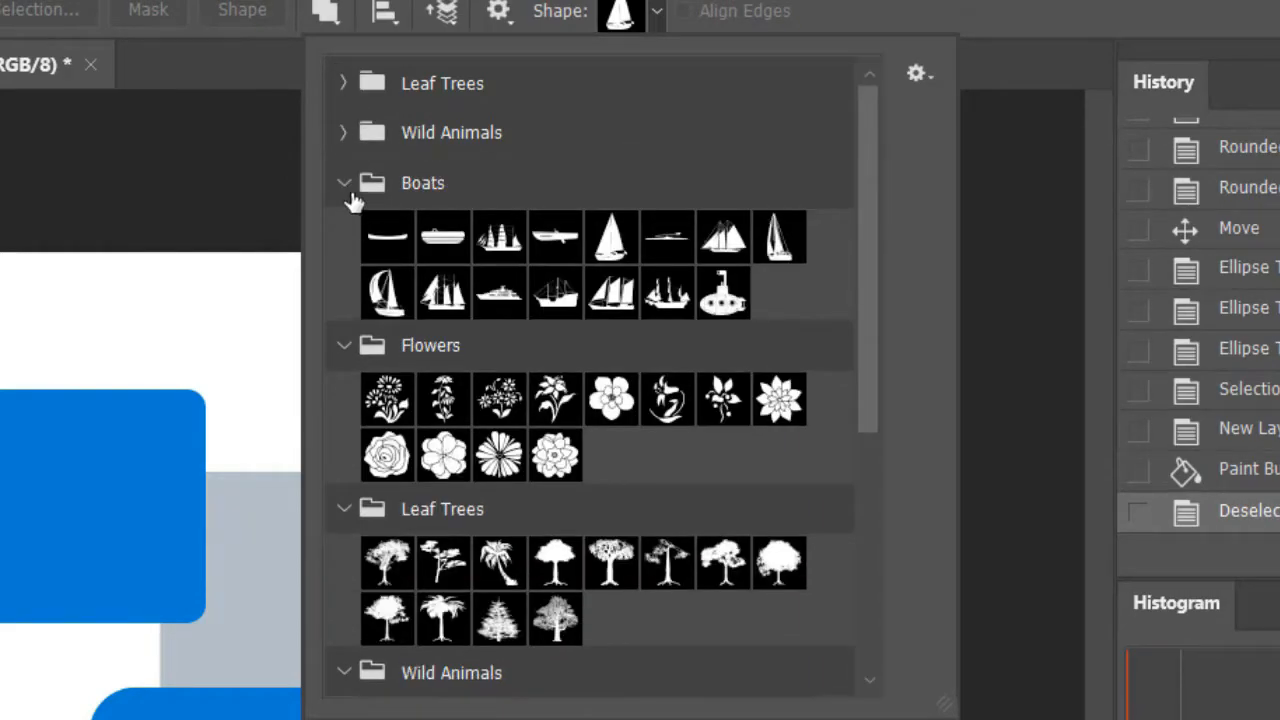
pyautogui.click(346, 185)
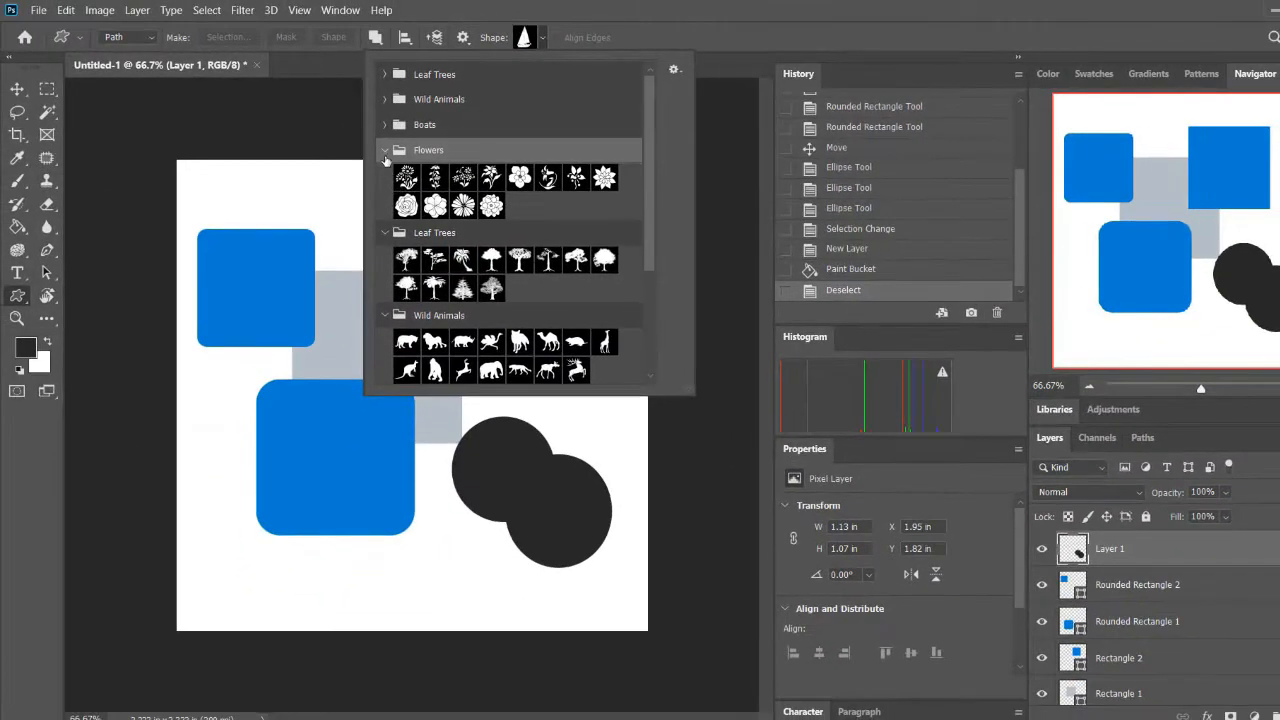
pyautogui.click(344, 233)
pyautogui.click(385, 176)
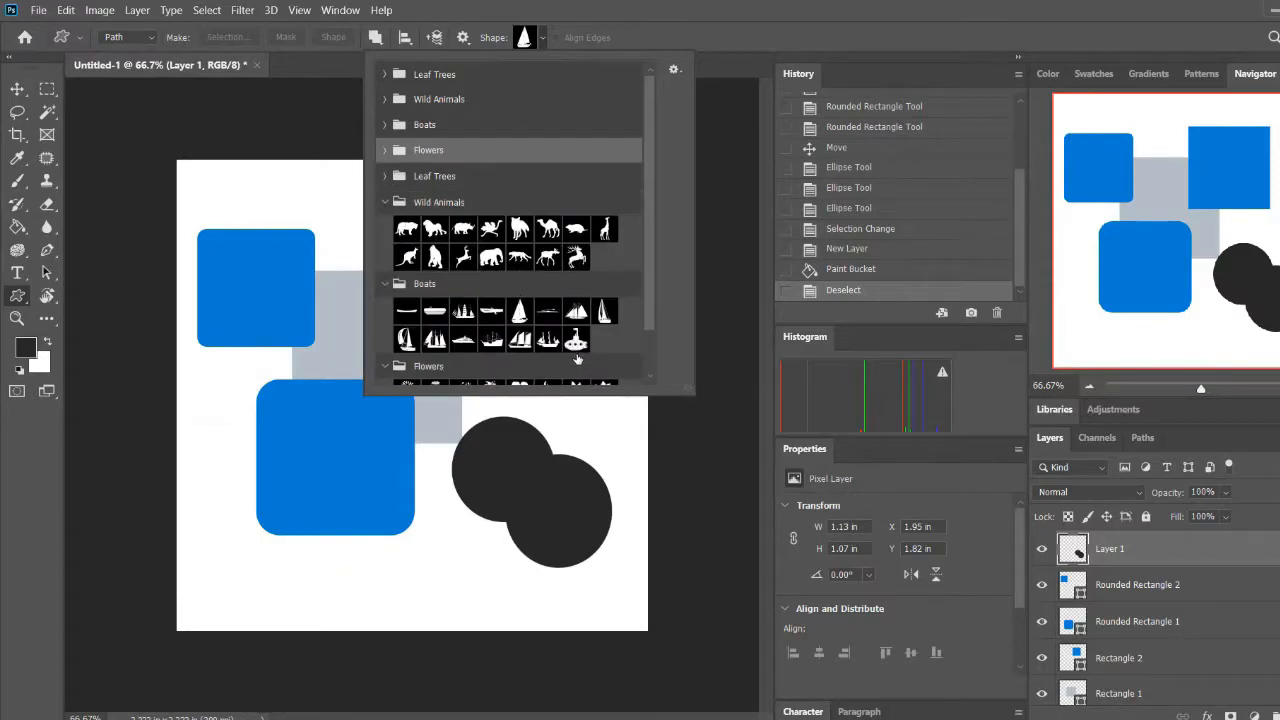
pyautogui.doubleClick(428, 318)
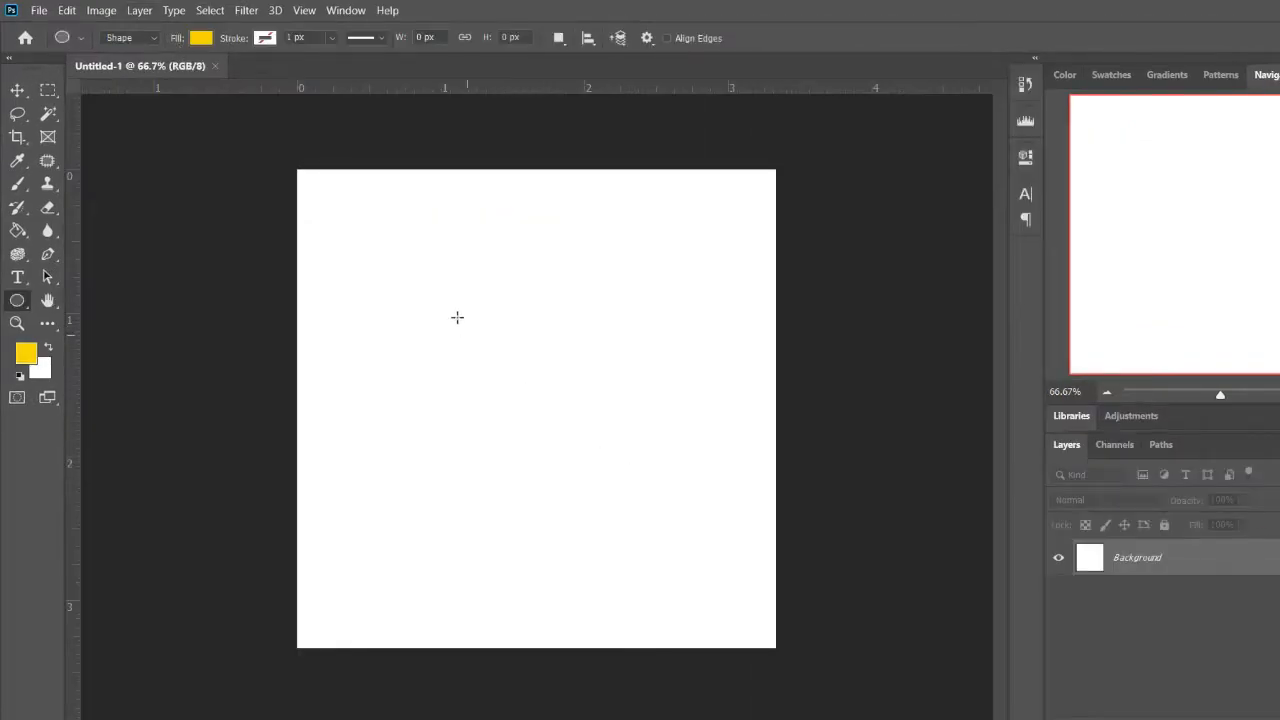
# Draw a yellow circle of about 633 x 633 px in the middle of the blank white canvas
pyautogui.moveTo(398, 247); pyautogui.dragTo(700, 550)
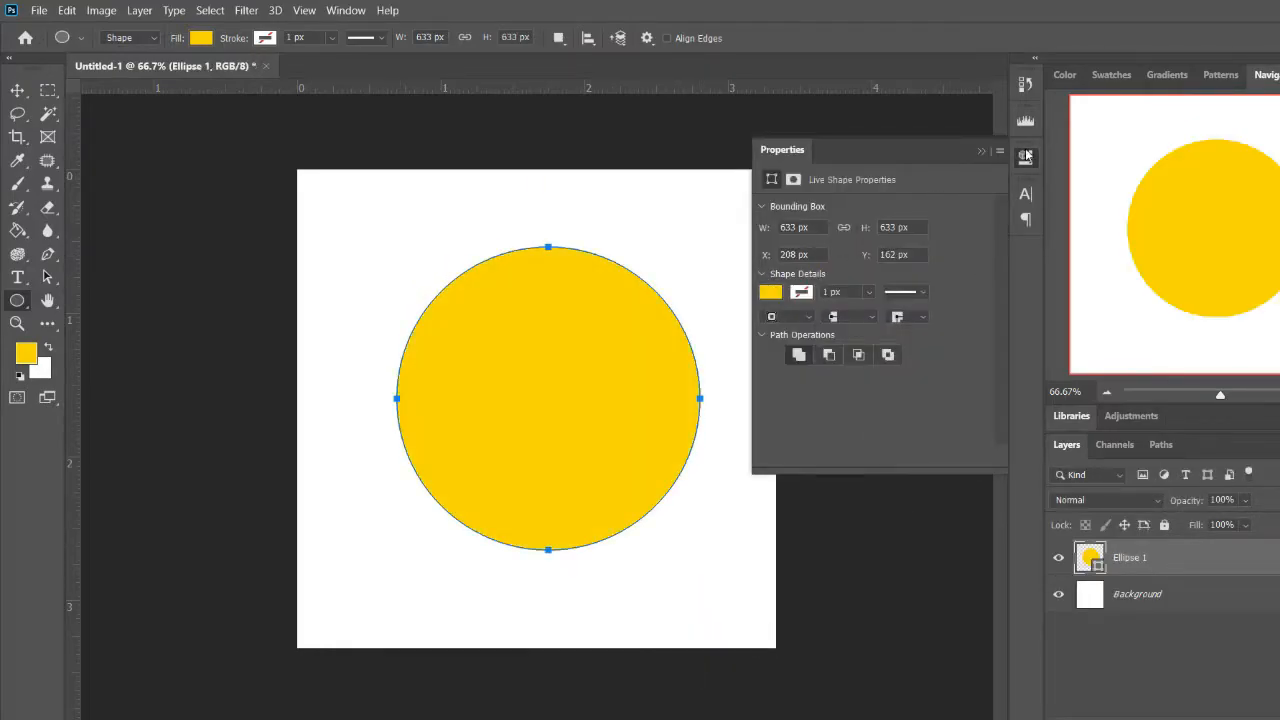
pyautogui.click(1026, 155)
pyautogui.scroll(4, 507, 369)
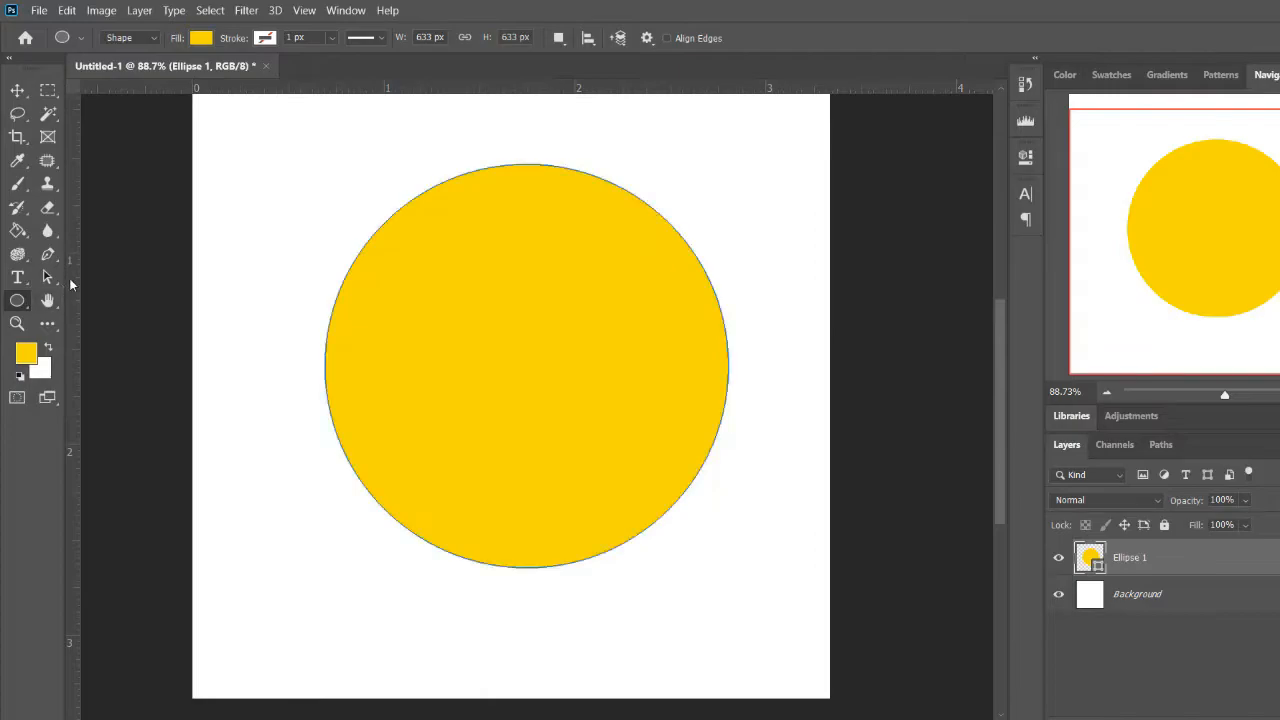
# With the Rounded Rectangle Tool in Combine Shapes mode, add a 632 x 331 px rectangle with 20 px corners over the circle's lower half
pyautogui.rightClick(20, 302)
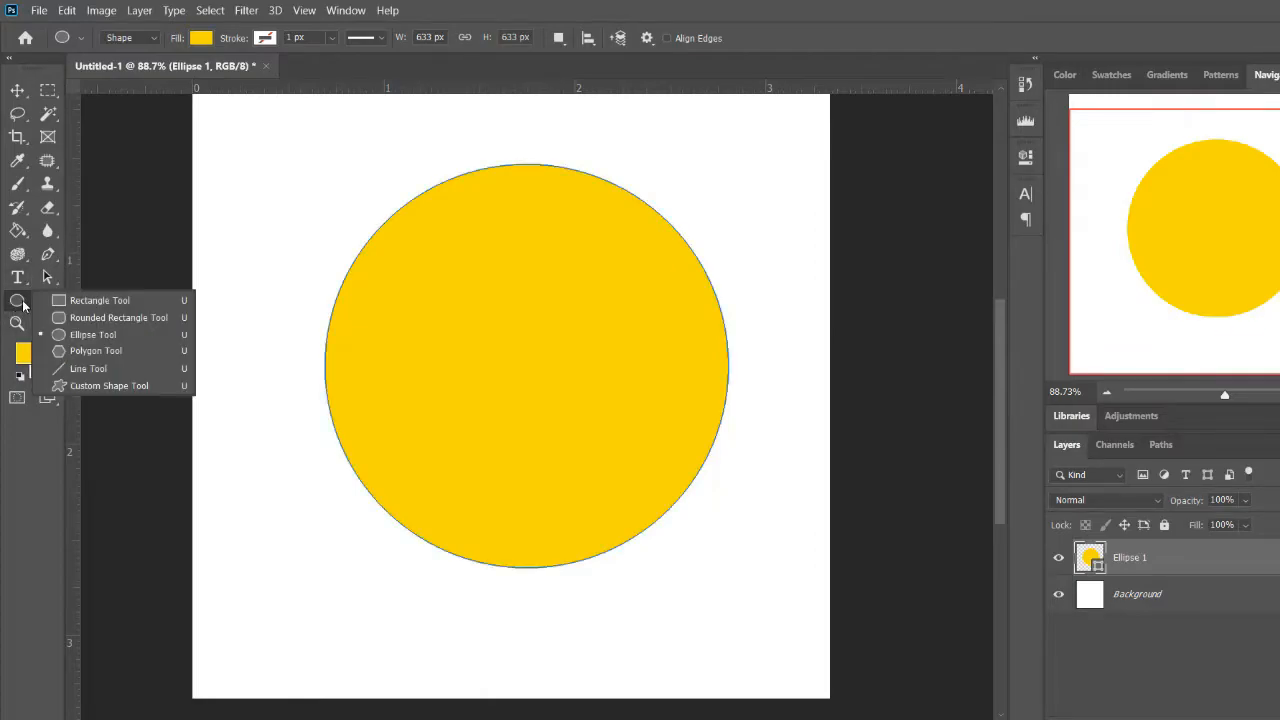
pyautogui.click(115, 318)
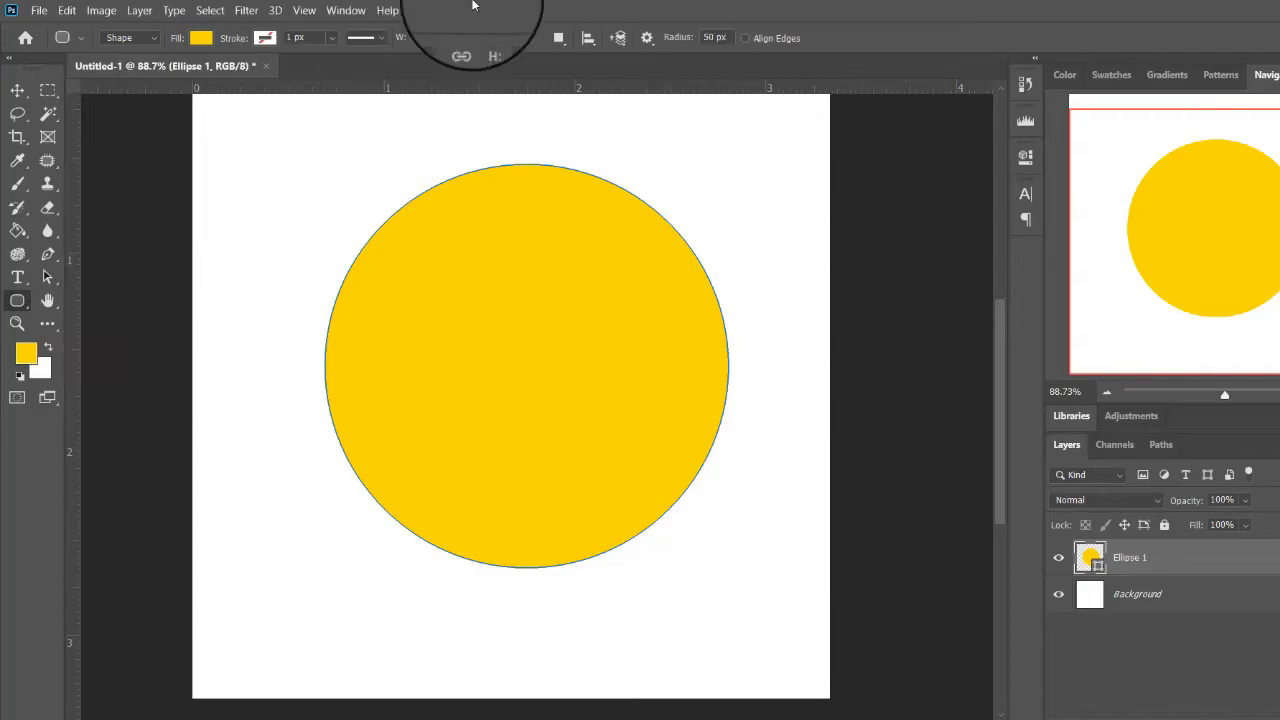
pyautogui.click(559, 37)
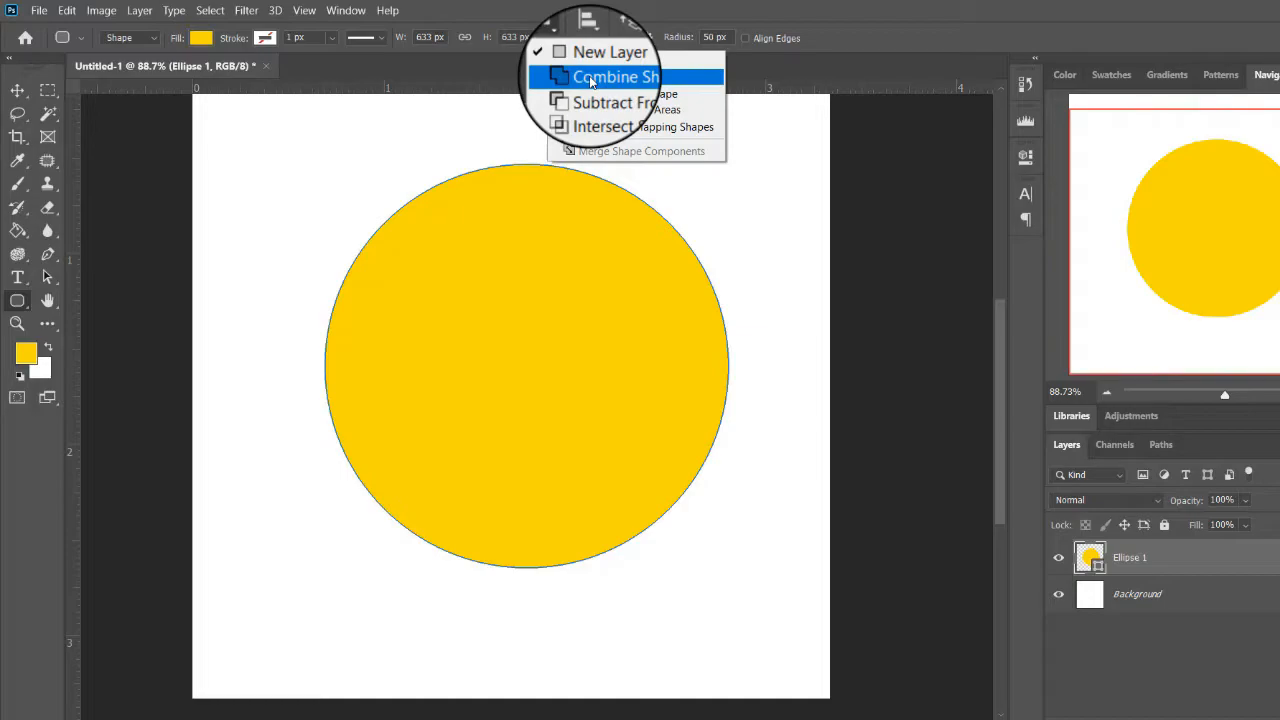
pyautogui.click(589, 78)
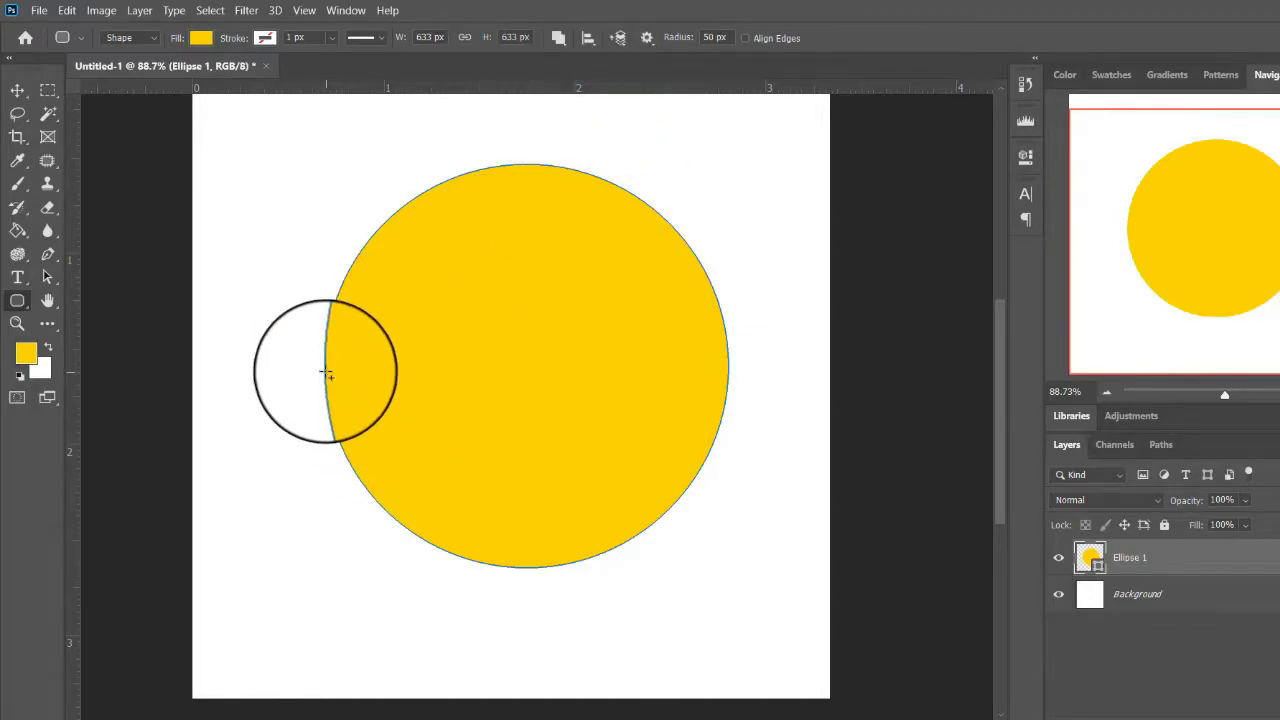
pyautogui.moveTo(325, 370); pyautogui.dragTo(728, 584)
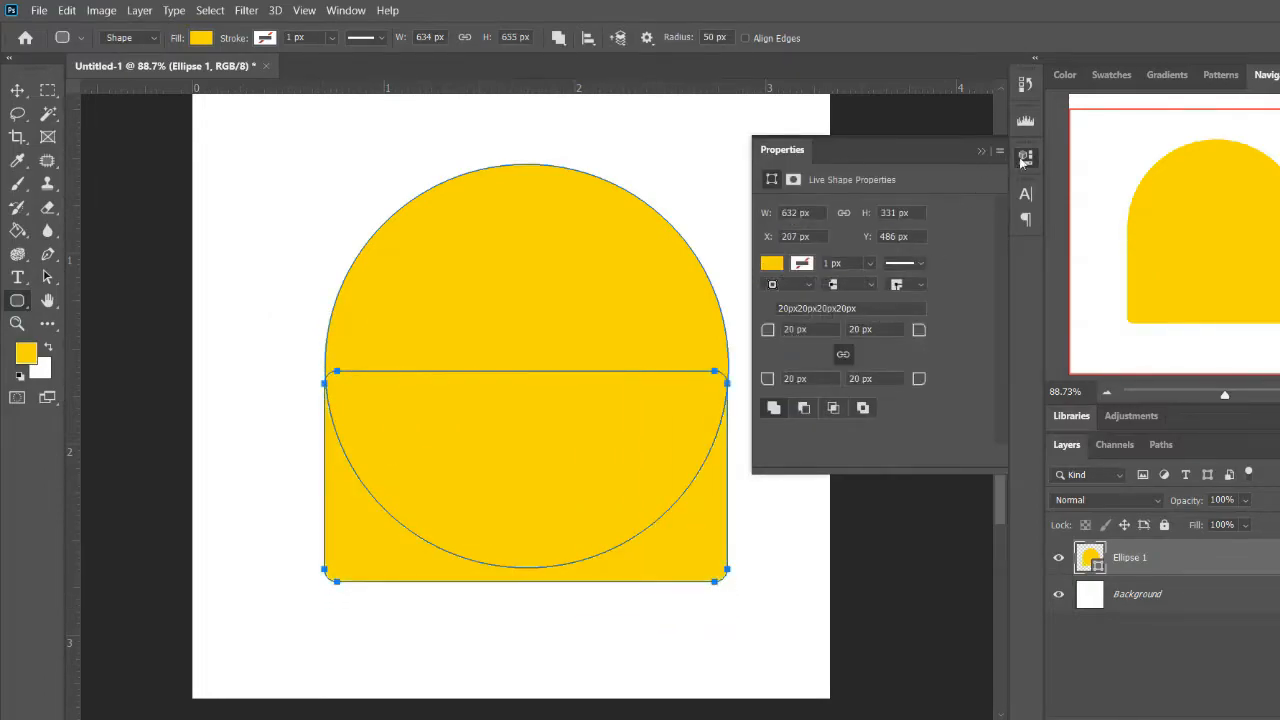
pyautogui.click(1024, 156)
pyautogui.press('Return')
pyautogui.press('Return')
pyautogui.press('Return')
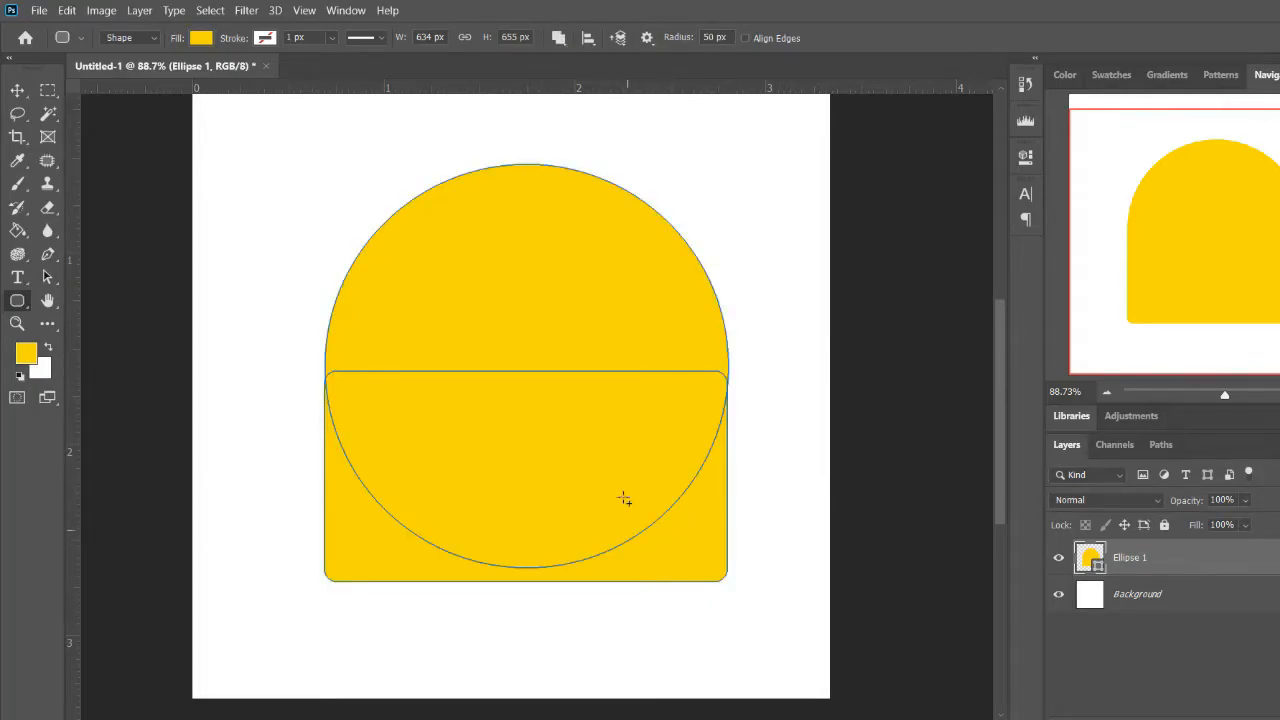
# Activate the Ellipse Tool and set its path operation to New Layer
pyautogui.rightClick(19, 306)
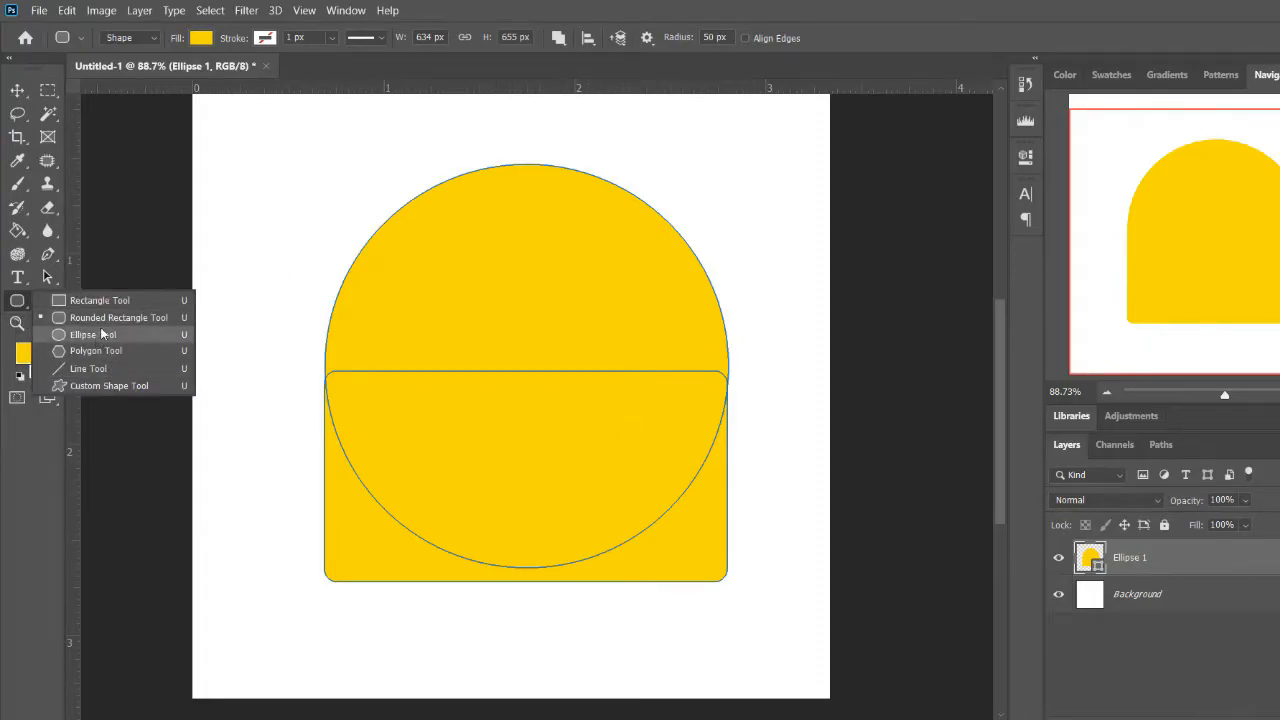
pyautogui.click(103, 335)
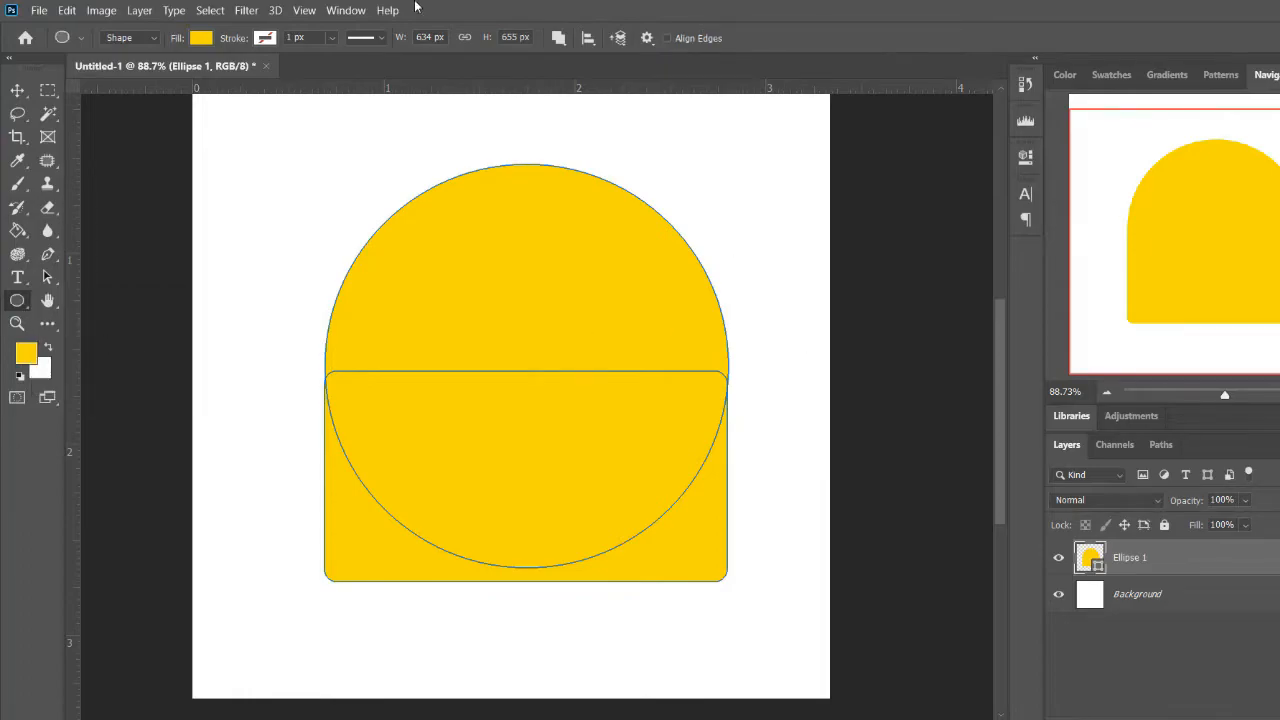
pyautogui.click(558, 38)
pyautogui.click(588, 53)
pyautogui.moveTo(572, 256); pyautogui.dragTo(694, 378)
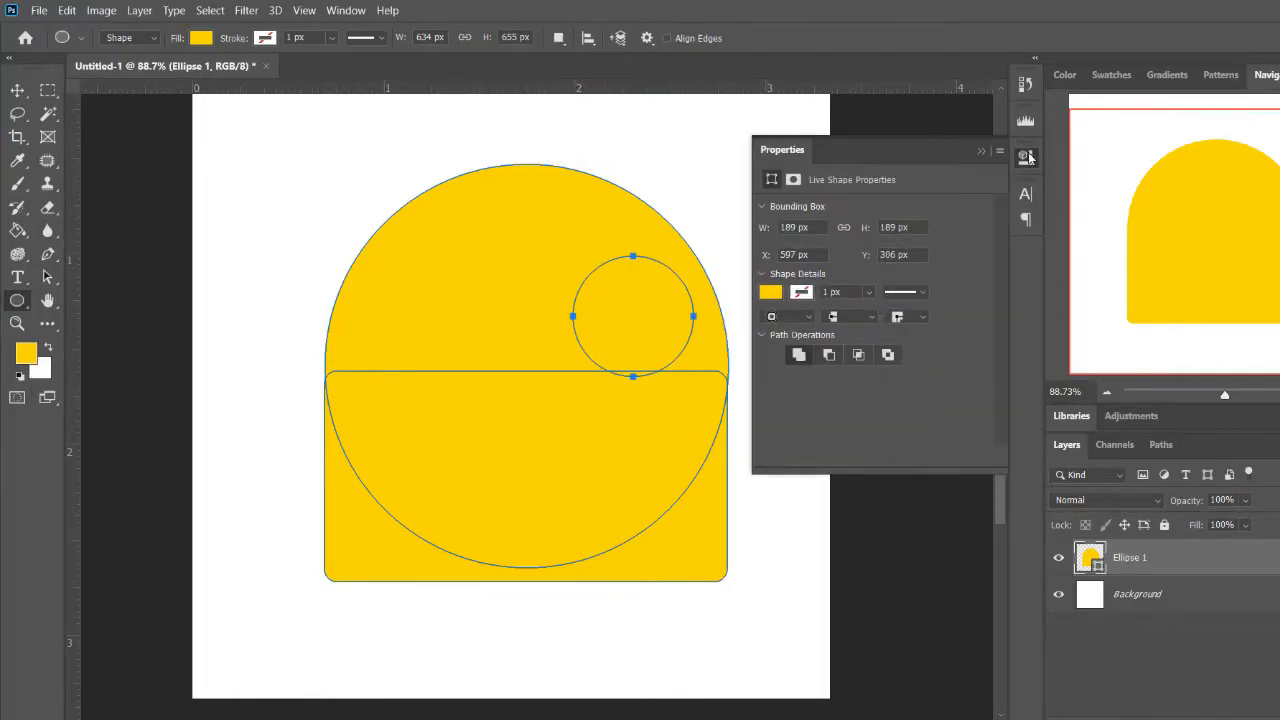
pyautogui.click(1027, 157)
pyautogui.press('Return')
# Deselect the body path and draw a circle of about 189 x 189 px as a new layer on the body's upper right
pyautogui.click(558, 38)
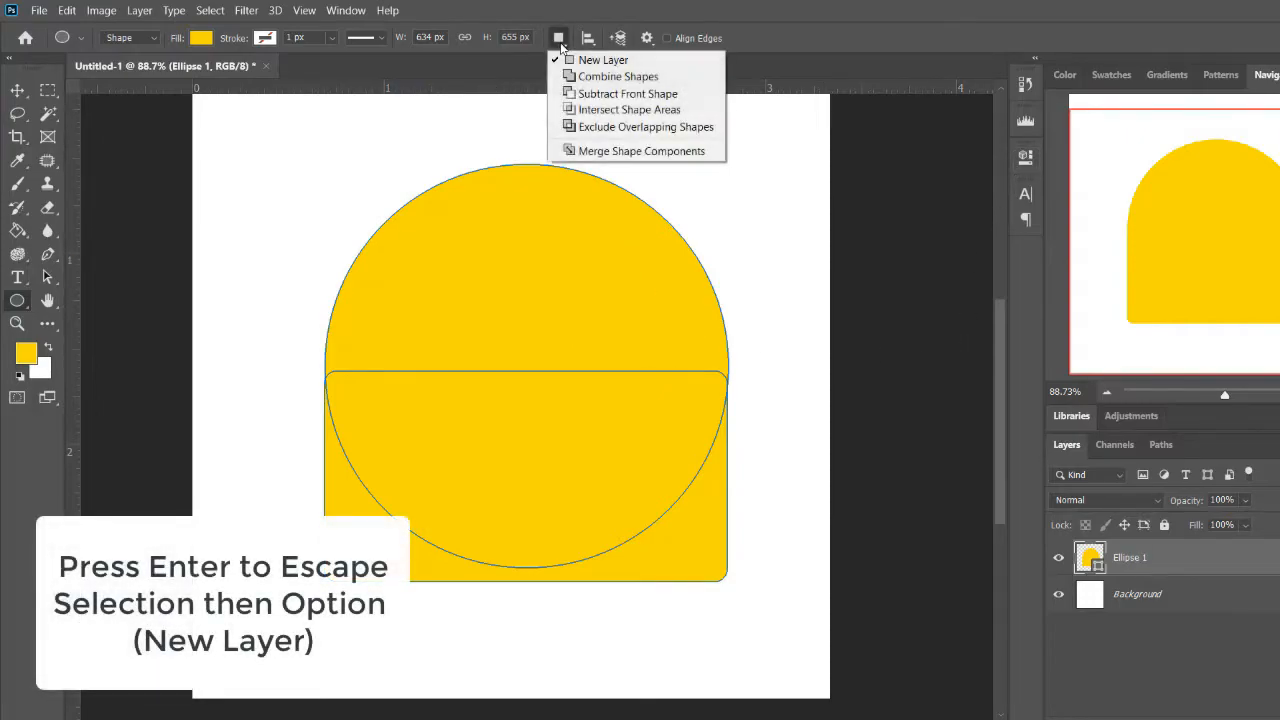
pyautogui.click(566, 60)
pyautogui.press('Return')
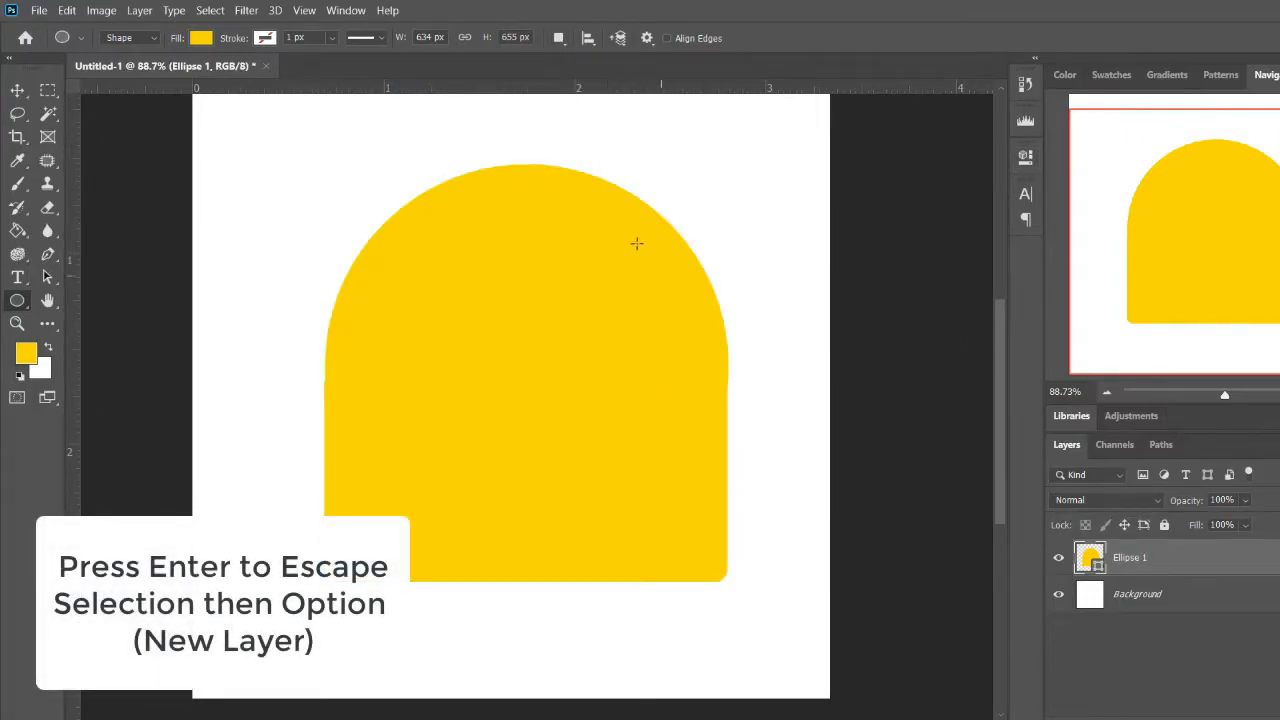
pyautogui.moveTo(594, 257); pyautogui.dragTo(712, 432)
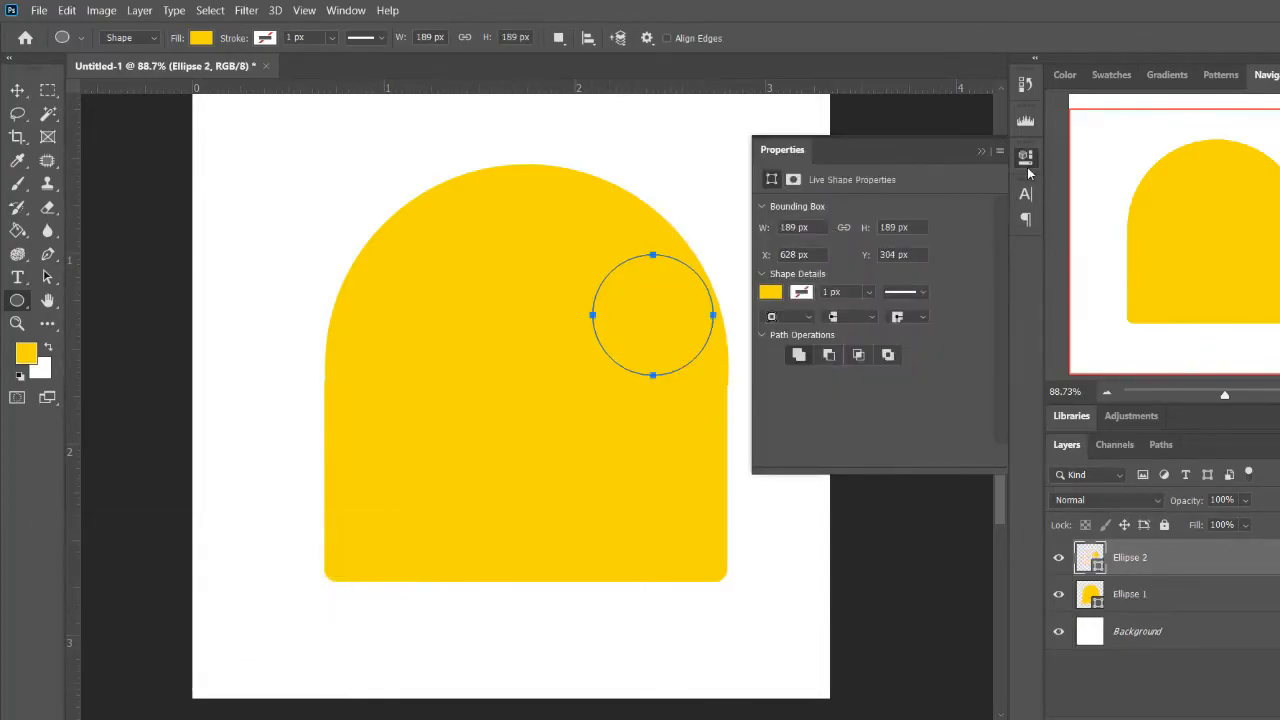
pyautogui.click(1025, 156)
# Change the small circle's fill color to white #ffffff
pyautogui.doubleClick(1088, 557)
pyautogui.click(897, 429)
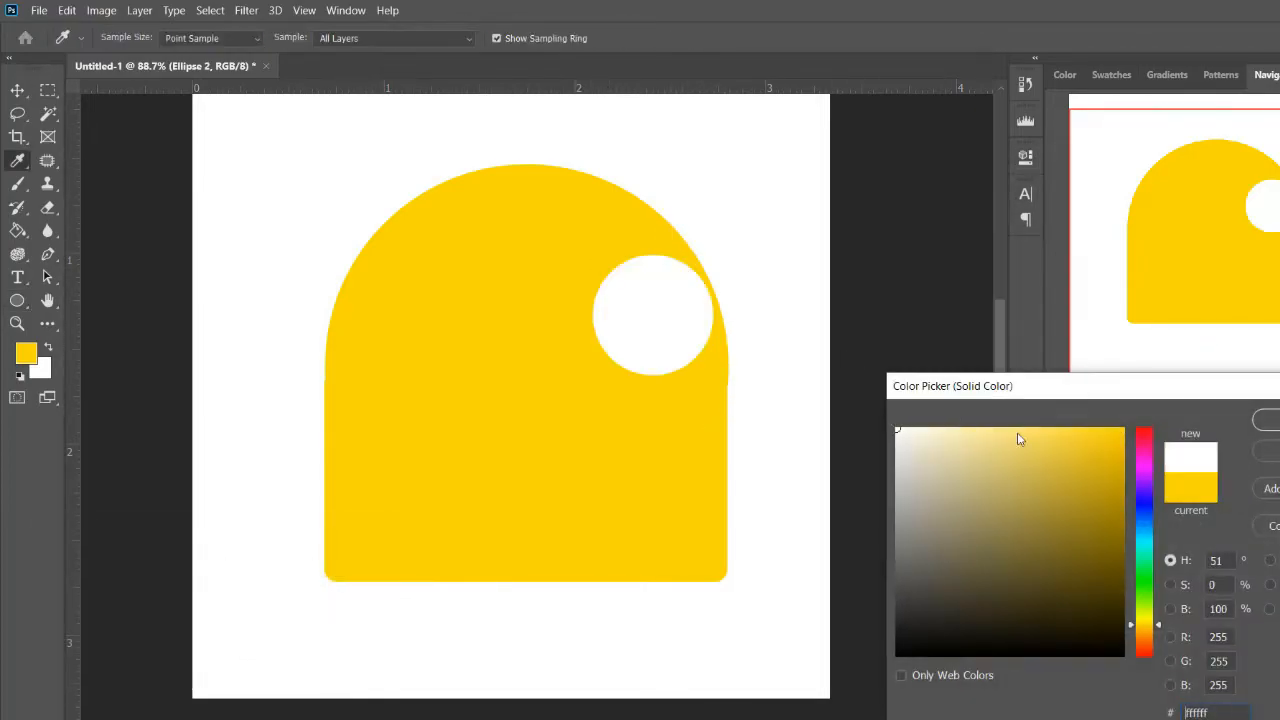
pyautogui.press('Return')
# Shift the white circle slightly left and duplicate it within the same layer to form a second eye on the body's left side
pyautogui.press('v')
pyautogui.moveTo(655, 318); pyautogui.dragTo(469, 330)
pyautogui.press('a')
pyautogui.click(643, 330)
pyautogui.hotkey('ctrl', 'z')
pyautogui.moveTo(636, 321); pyautogui.dragTo(440, 330)
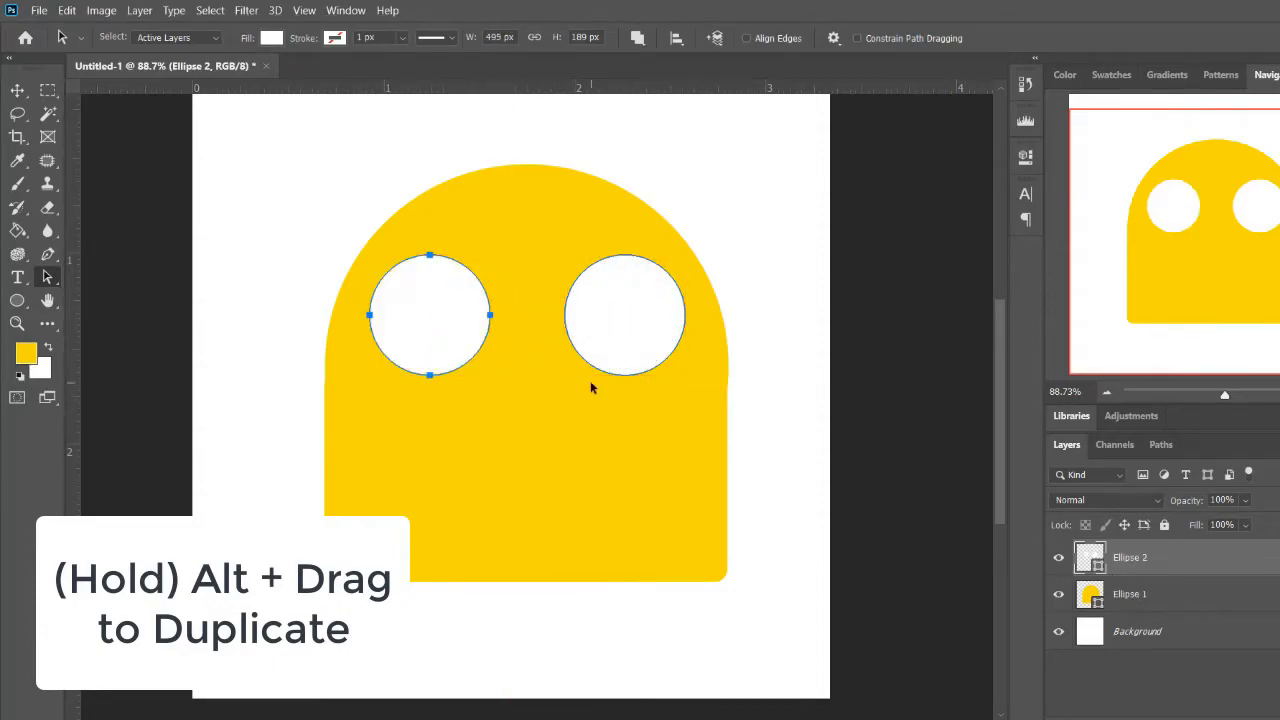
pyautogui.click(286, 346)
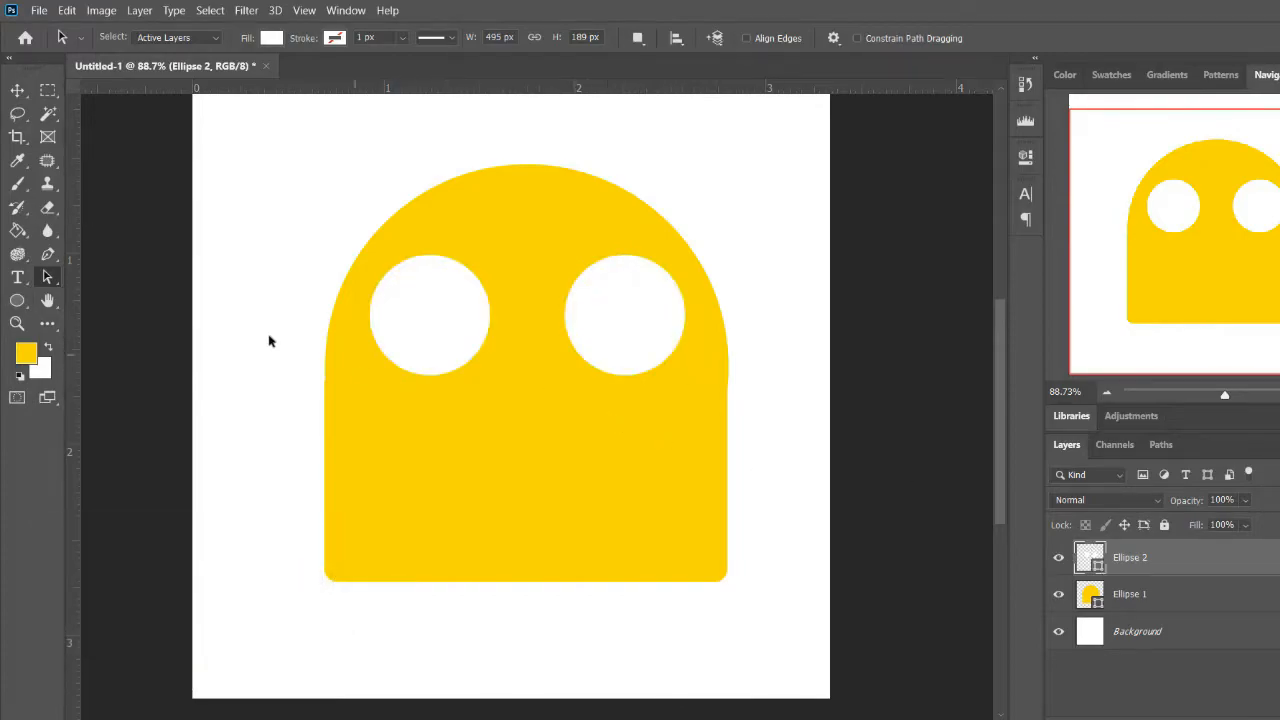
# Draw a small white circle of about 91 x 91 px as a new layer overlapping the left edge of the left eye
pyautogui.press('b')
pyautogui.press('u')
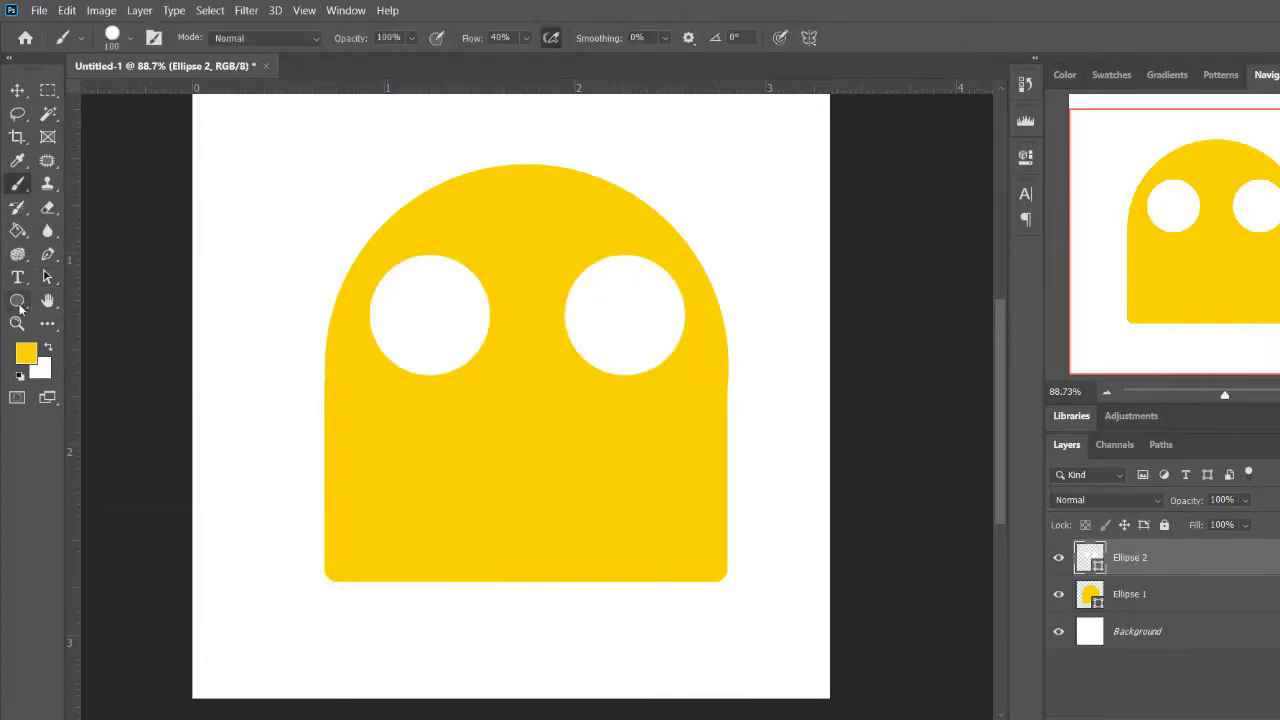
pyautogui.moveTo(355, 295); pyautogui.dragTo(421, 355)
pyautogui.click(1030, 160)
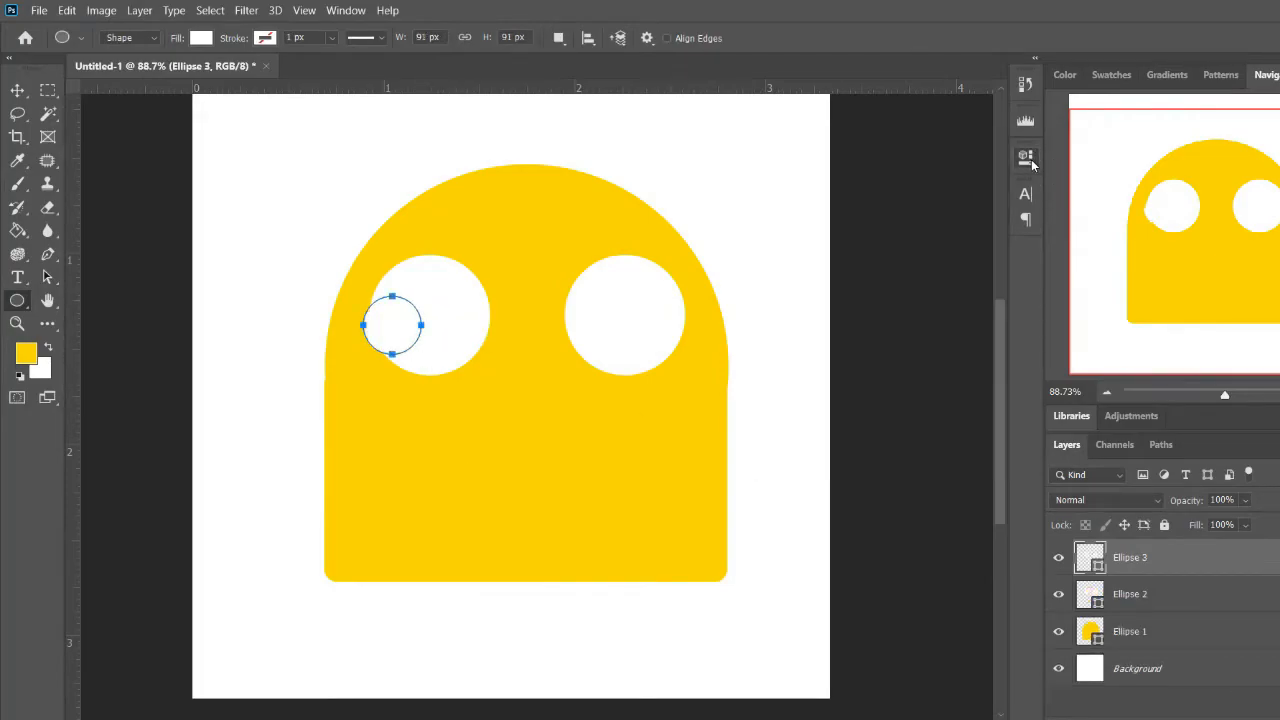
pyautogui.click(558, 37)
pyautogui.click(600, 77)
pyautogui.moveTo(561, 301); pyautogui.dragTo(612, 352)
pyautogui.hotkey('ctrl', 'z')
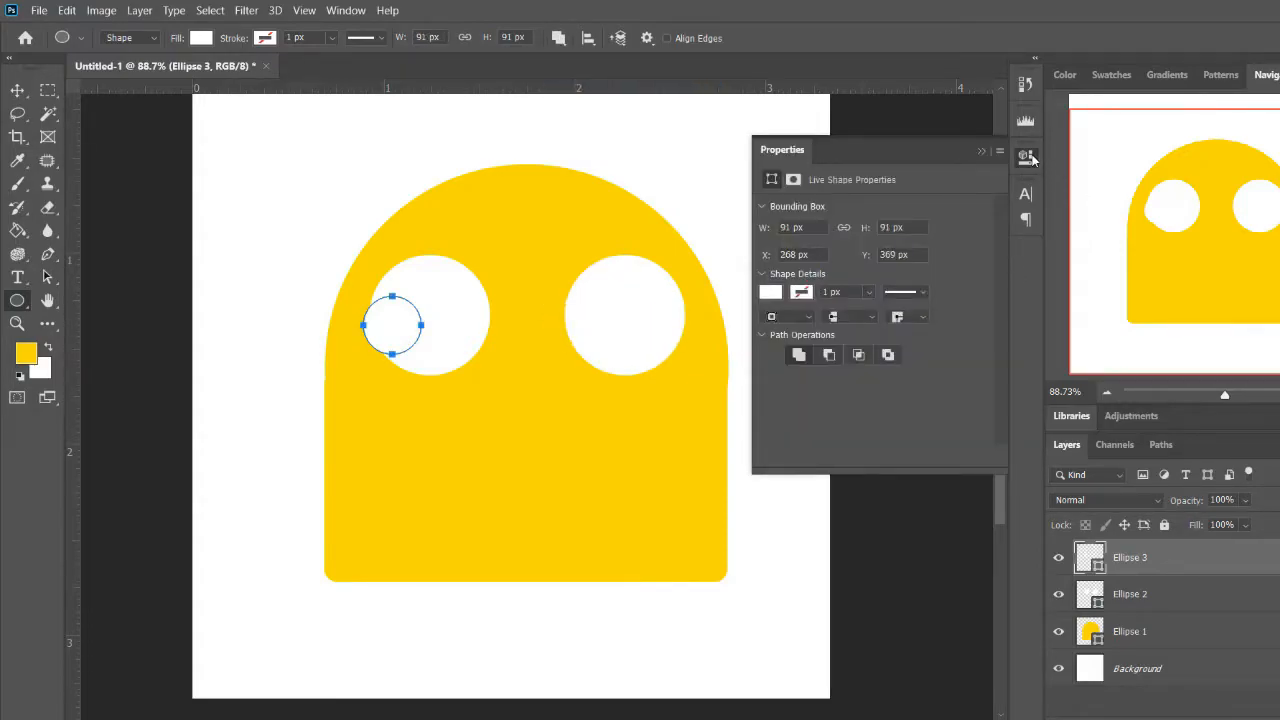
# Duplicate the small white circle within its own layer onto the left edge of the other eye
pyautogui.click(1027, 157)
pyautogui.press('v')
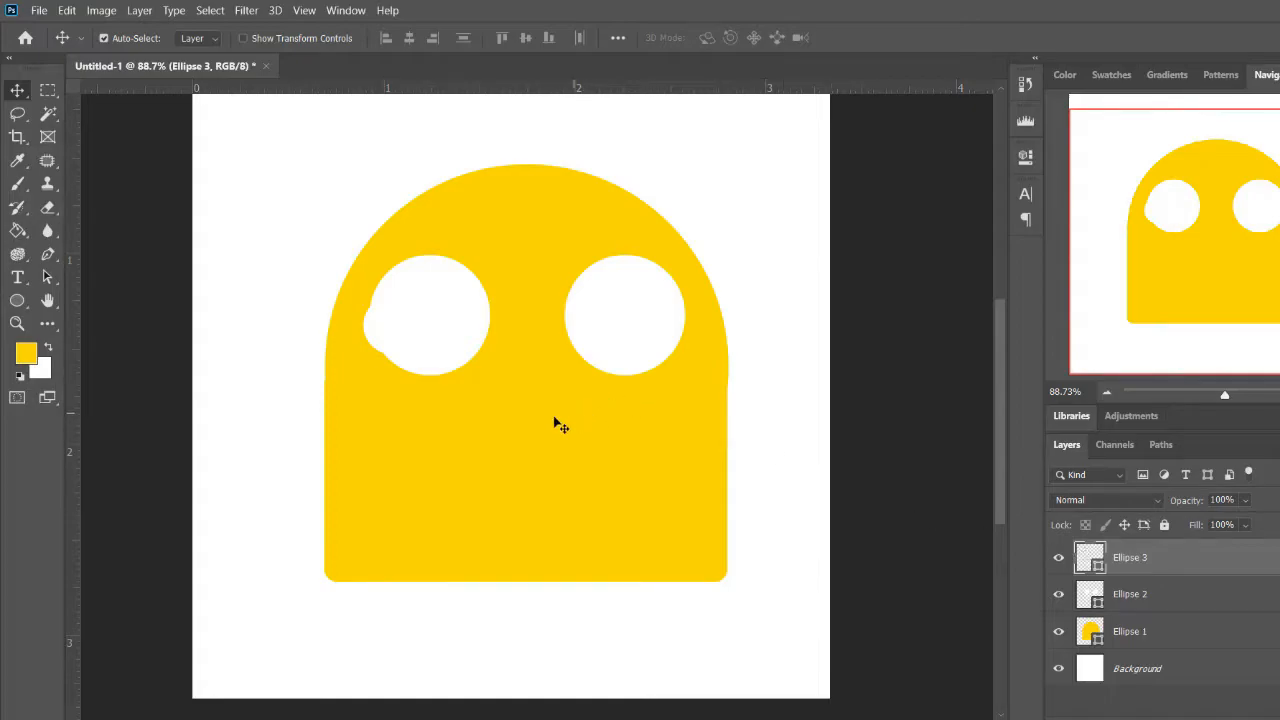
pyautogui.press('p')
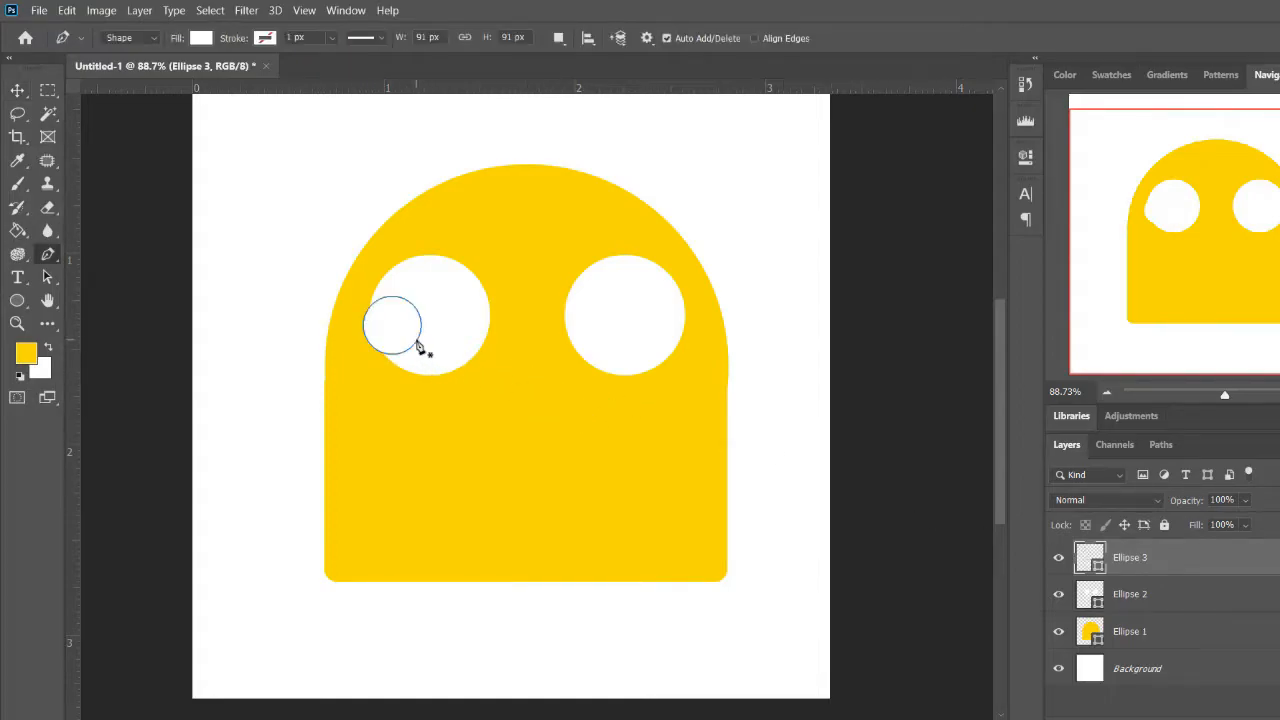
pyautogui.press('a')
pyautogui.moveTo(418, 343); pyautogui.dragTo(612, 364)
pyautogui.click(746, 426)
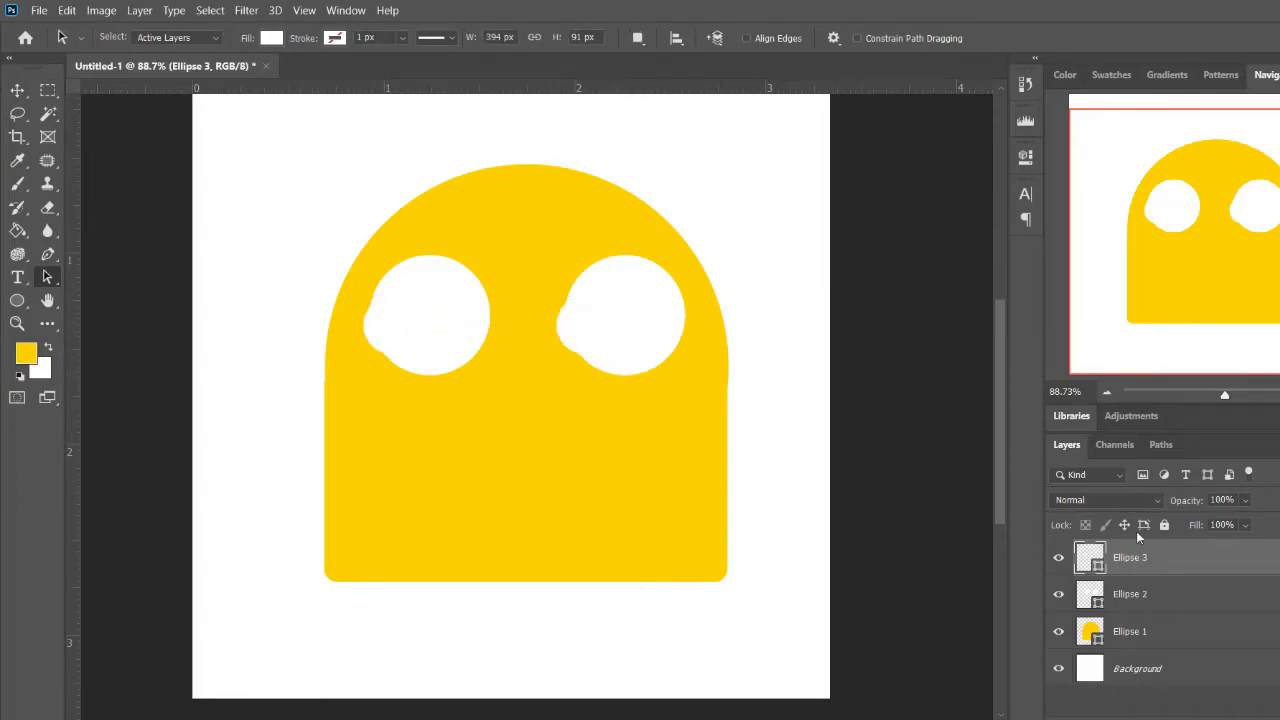
# Set the fill of both small circles to black #000000 and shift them slightly right, inside the white eyes
pyautogui.doubleClick(1097, 556)
pyautogui.write('000000')
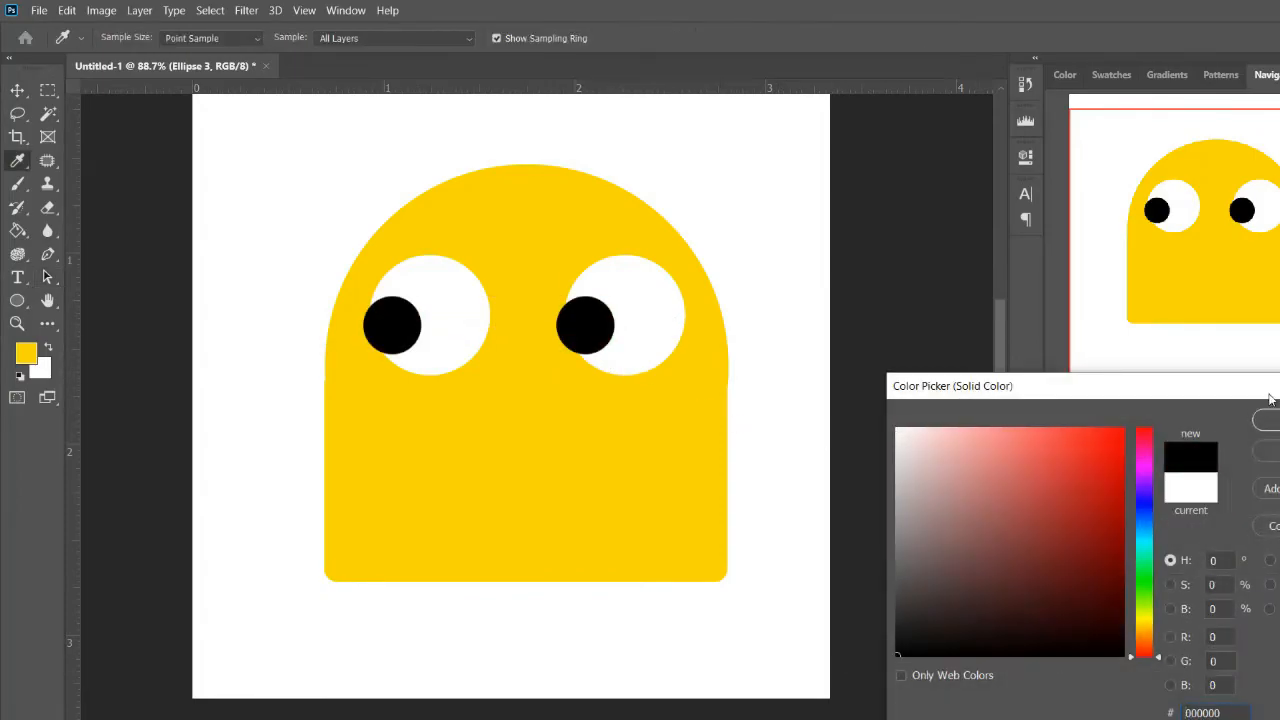
pyautogui.click(1274, 421)
pyautogui.press('v')
pyautogui.moveTo(400, 326); pyautogui.dragTo(414, 325)
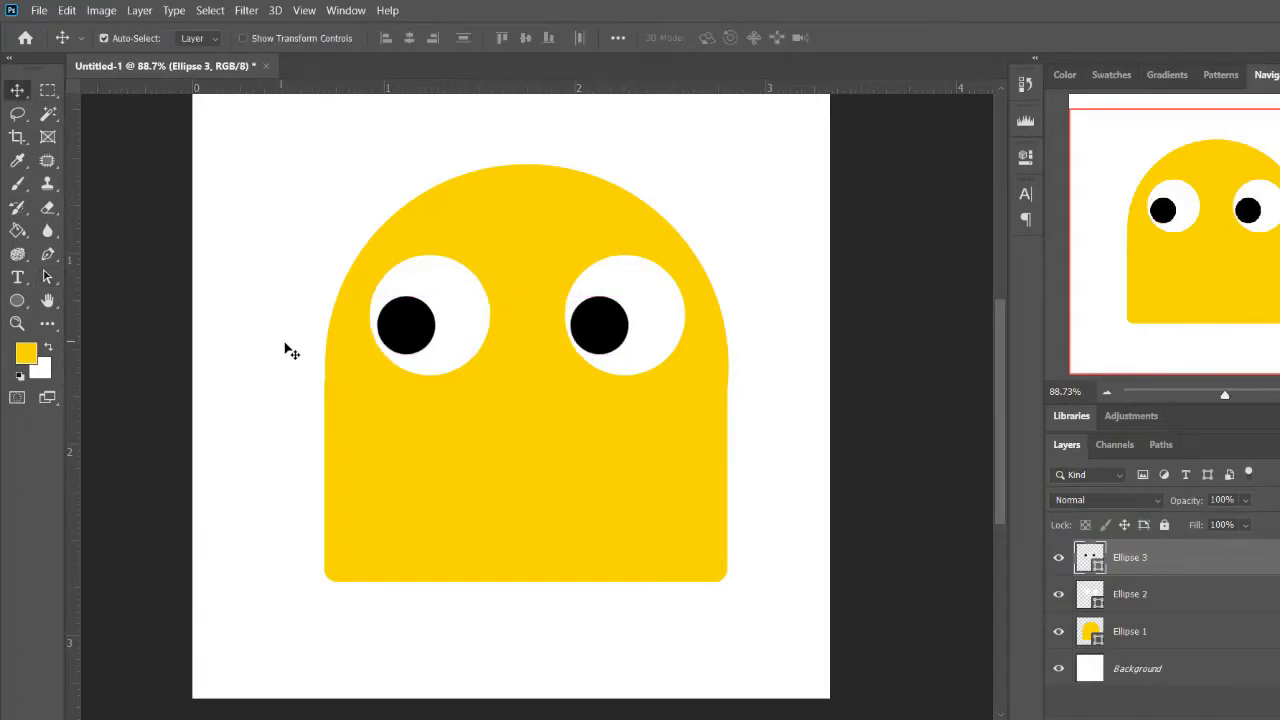
# Draw a black ellipse of about 433 x 298 px as a new layer below the eyes for the mouth
pyautogui.scroll(1, 500, 393)
pyautogui.click(14, 301)
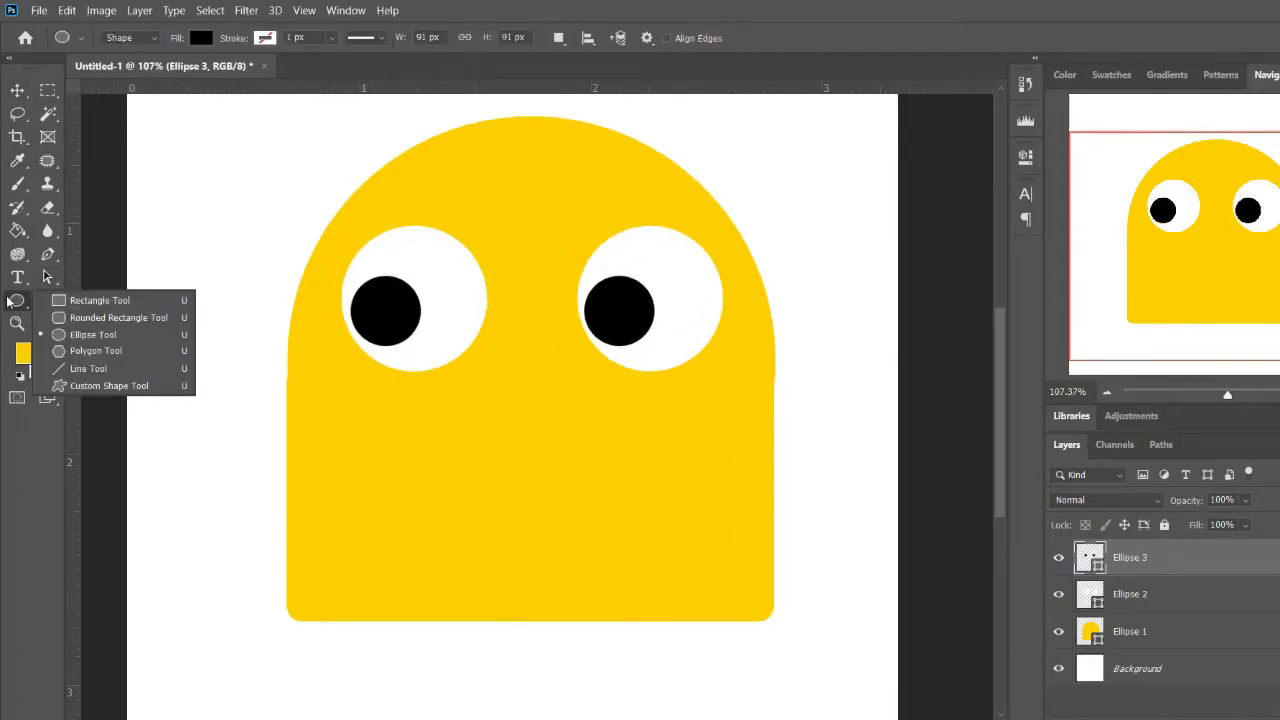
pyautogui.click(91, 338)
pyautogui.moveTo(338, 377); pyautogui.dragTo(738, 613)
pyautogui.hotkey('ctrl', 'z')
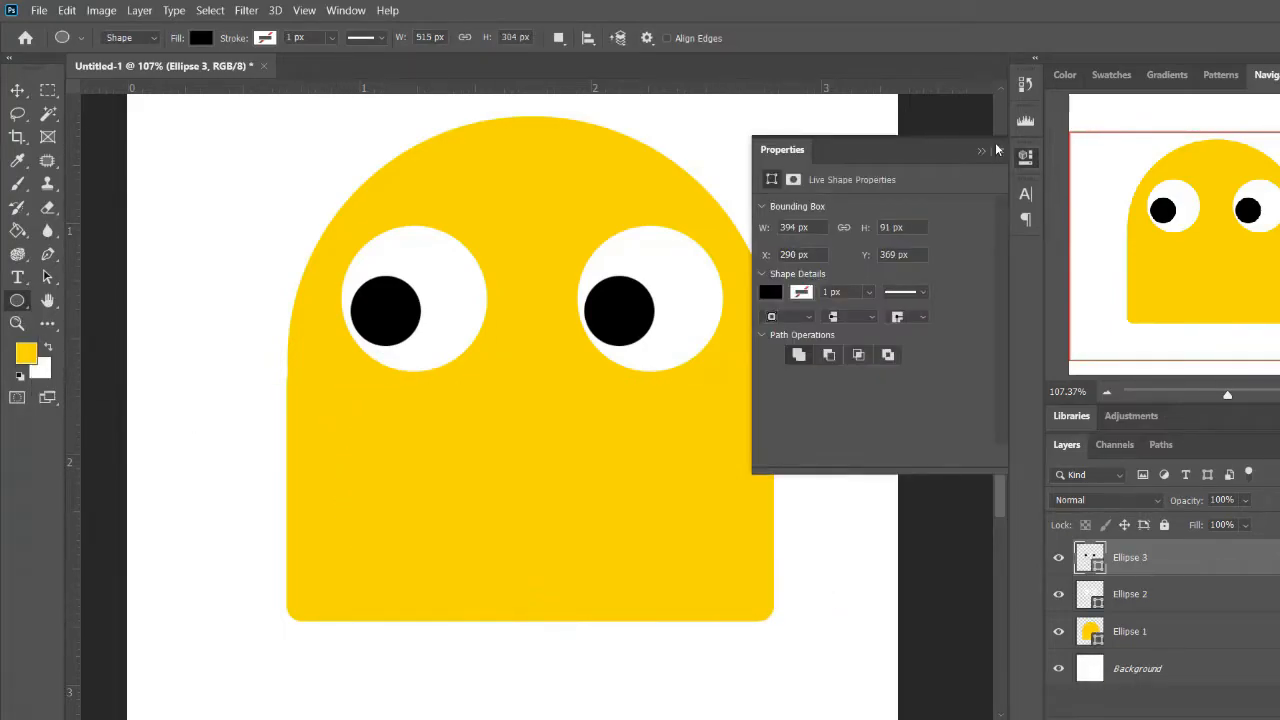
pyautogui.click(1033, 161)
pyautogui.moveTo(366, 357); pyautogui.dragTo(700, 586)
pyautogui.click(1027, 165)
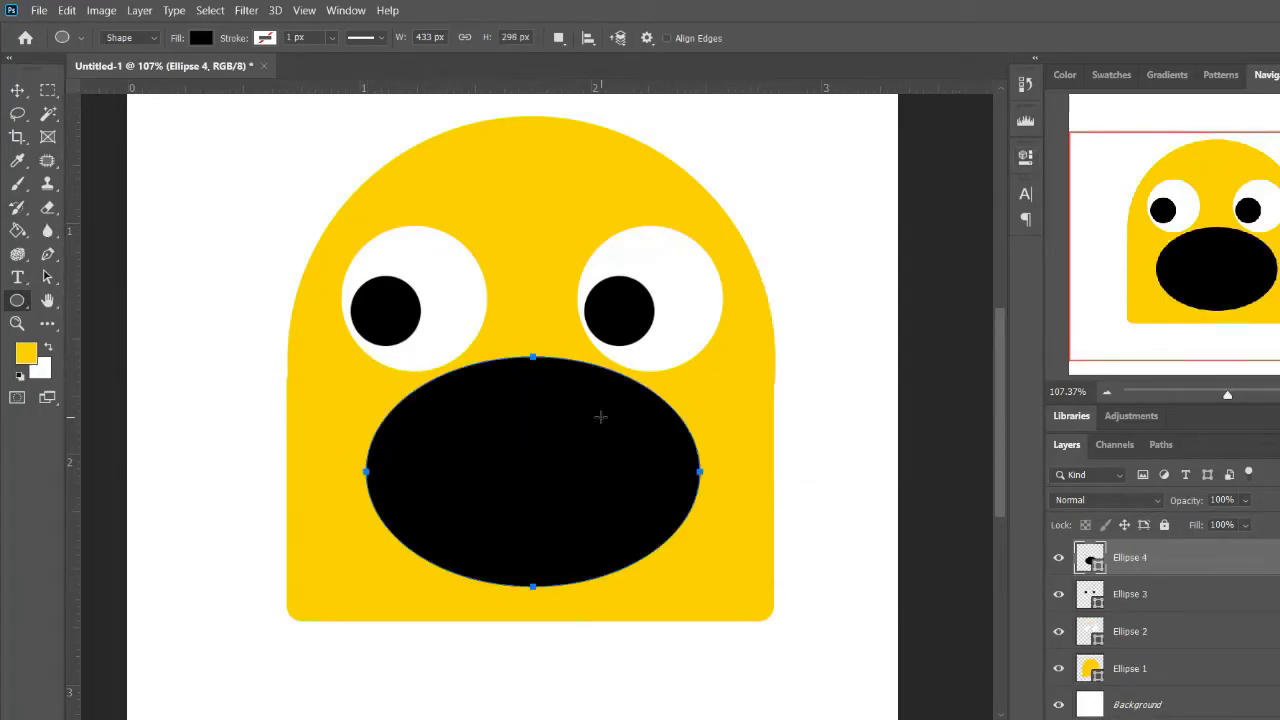
# Subtract a rectangle about 605 px wide from the upper half of the mouth ellipse using Subtract Front Shape
pyautogui.rightClick(20, 303)
pyautogui.click(100, 302)
pyautogui.click(558, 37)
pyautogui.click(622, 13)
pyautogui.moveTo(489, 381); pyautogui.dragTo(543, 420)
pyautogui.click(558, 37)
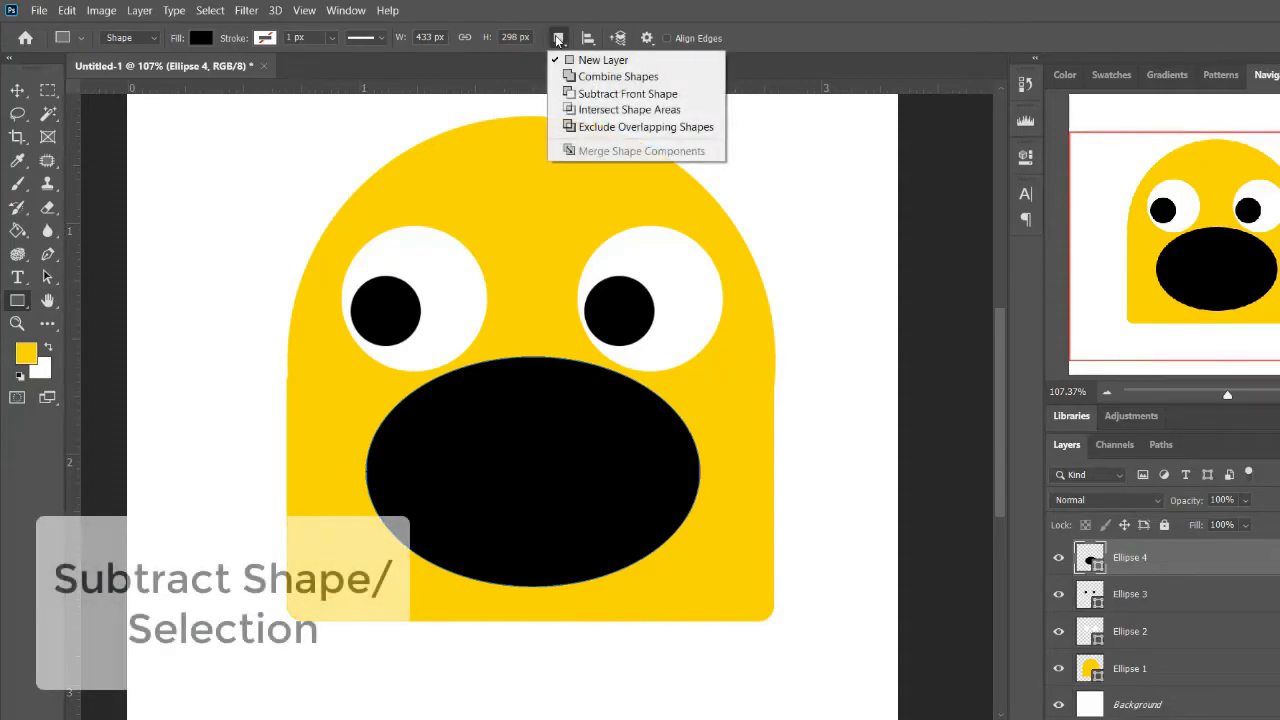
pyautogui.click(598, 93)
pyautogui.moveTo(298, 304); pyautogui.dragTo(766, 484)
pyautogui.click(1025, 157)
pyautogui.click(1025, 157)
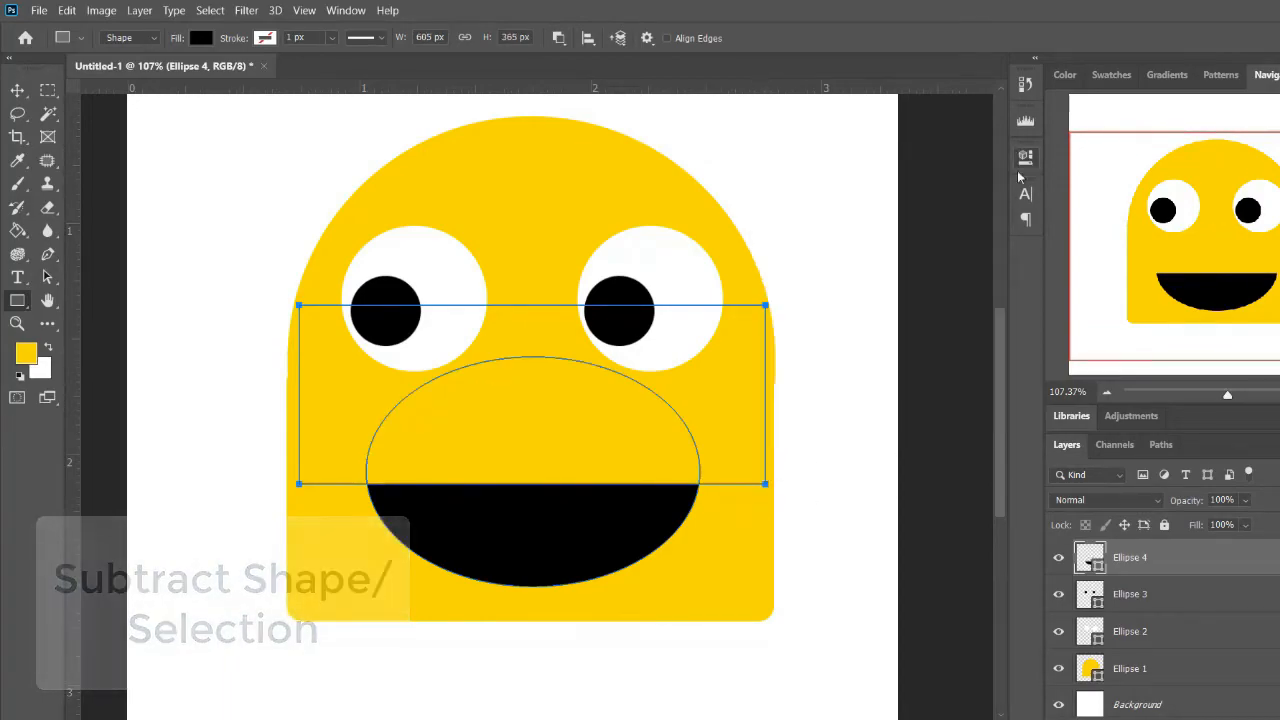
pyautogui.press('Escape')
# Change the half-ellipse mouth's fill to white and move it up below the eyes, centered on the body
pyautogui.press('v')
pyautogui.moveTo(593, 516); pyautogui.dragTo(603, 447)
pyautogui.doubleClick(1090, 558)
pyautogui.moveTo(904, 450); pyautogui.dragTo(875, 421)
pyautogui.click(1266, 421)
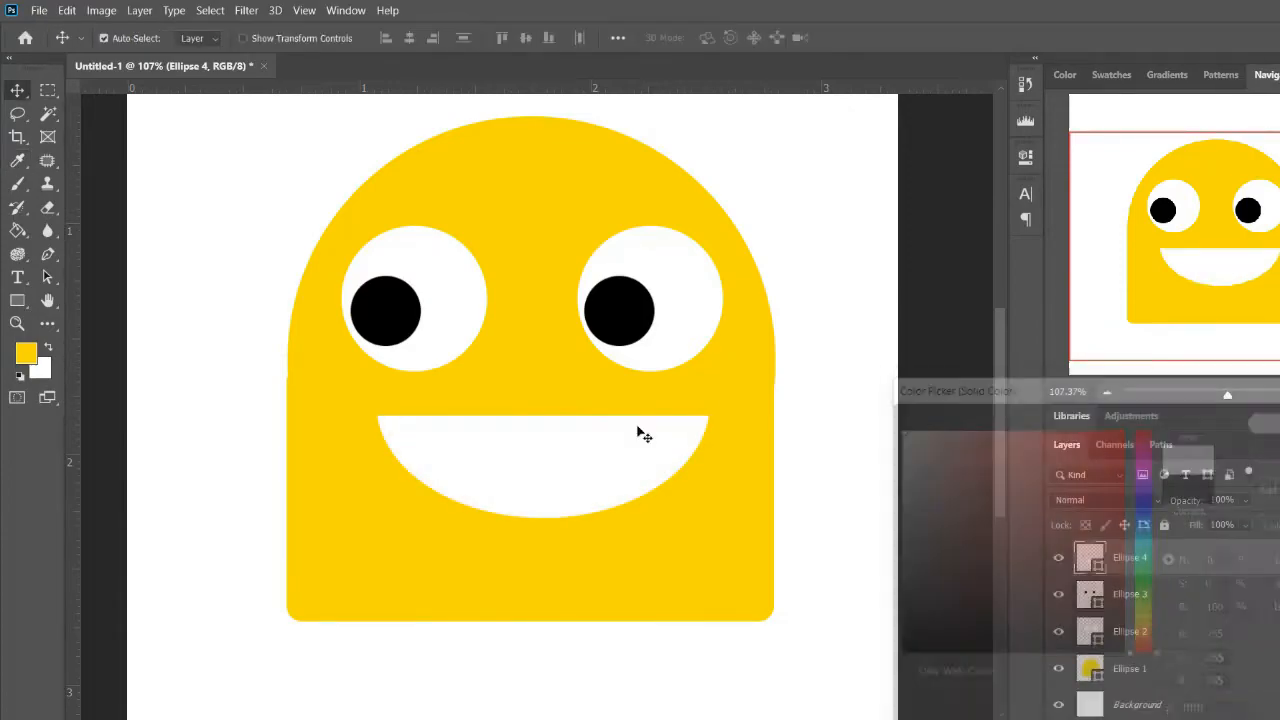
pyautogui.moveTo(569, 463); pyautogui.dragTo(567, 450)
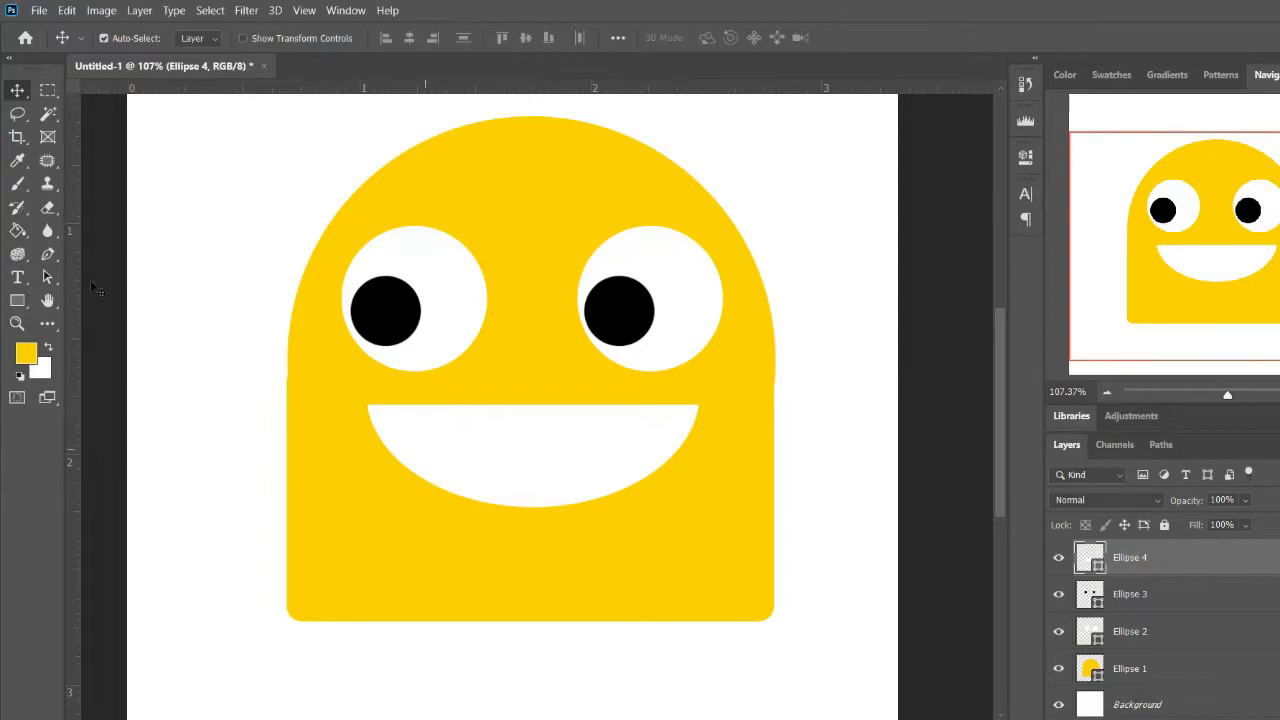
# Draw a white ellipse of about 203 x 147 px as a new layer overlapping the mouth's lower edge
pyautogui.rightClick(17, 301)
pyautogui.click(101, 338)
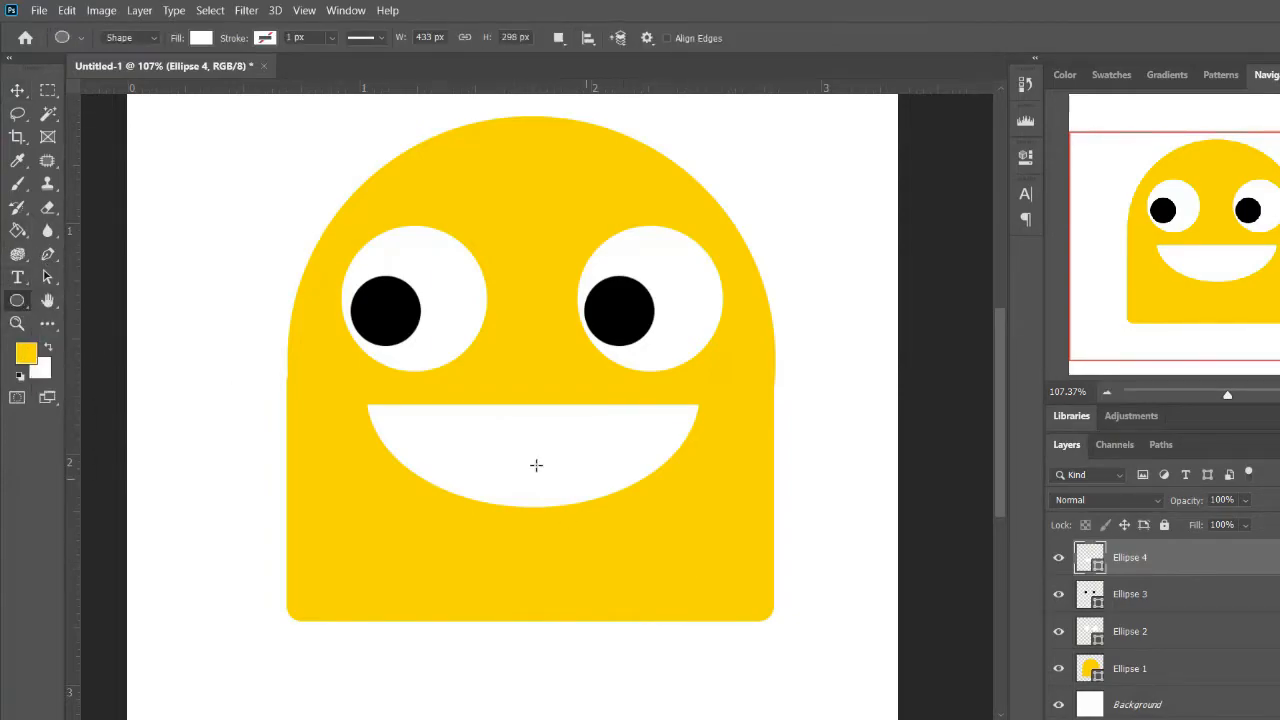
pyautogui.moveTo(455, 435); pyautogui.dragTo(611, 548)
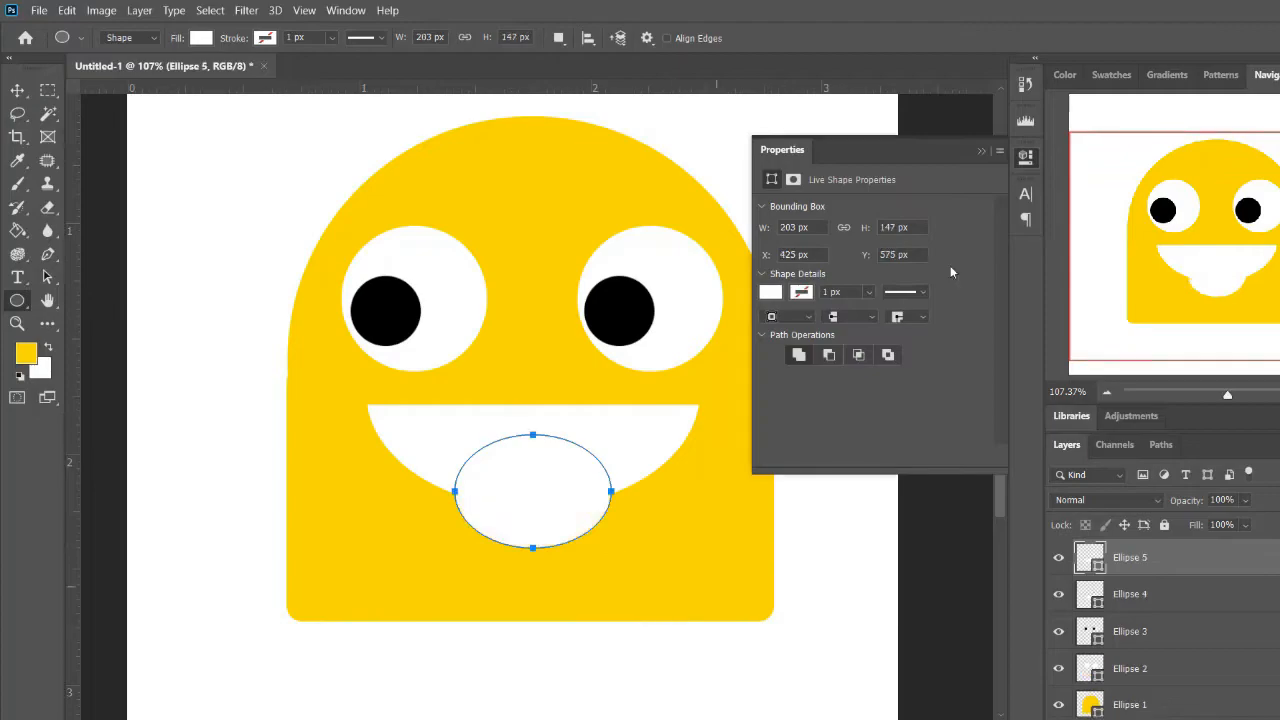
pyautogui.click(1025, 158)
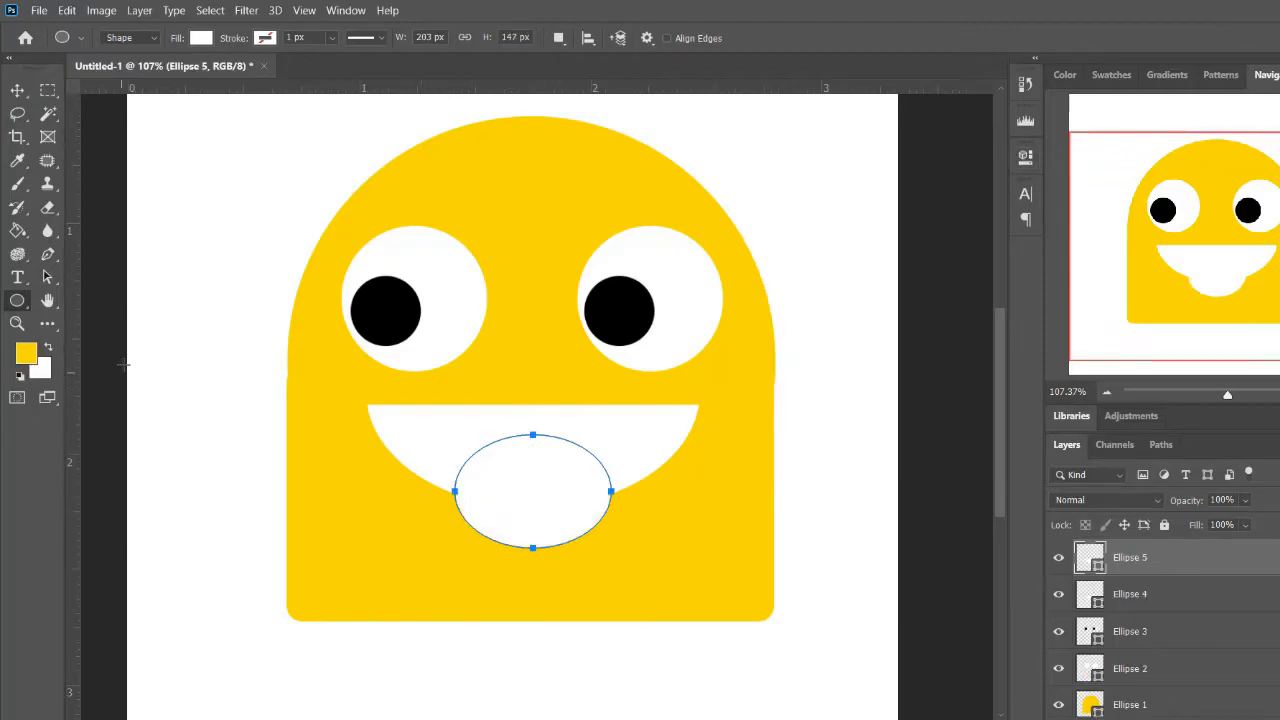
# Use the Direct Selection tool to move the new ellipse's top anchor point straight down to mid-height
pyautogui.rightClick(47, 277)
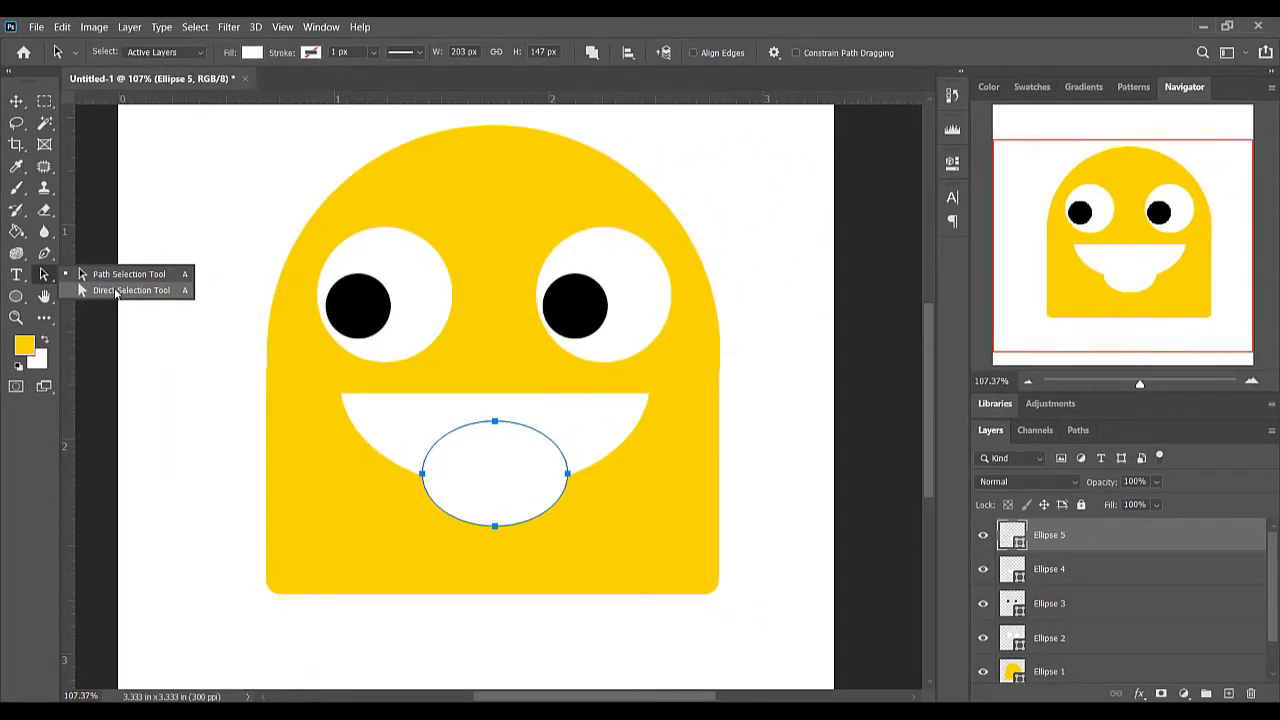
pyautogui.click(115, 290)
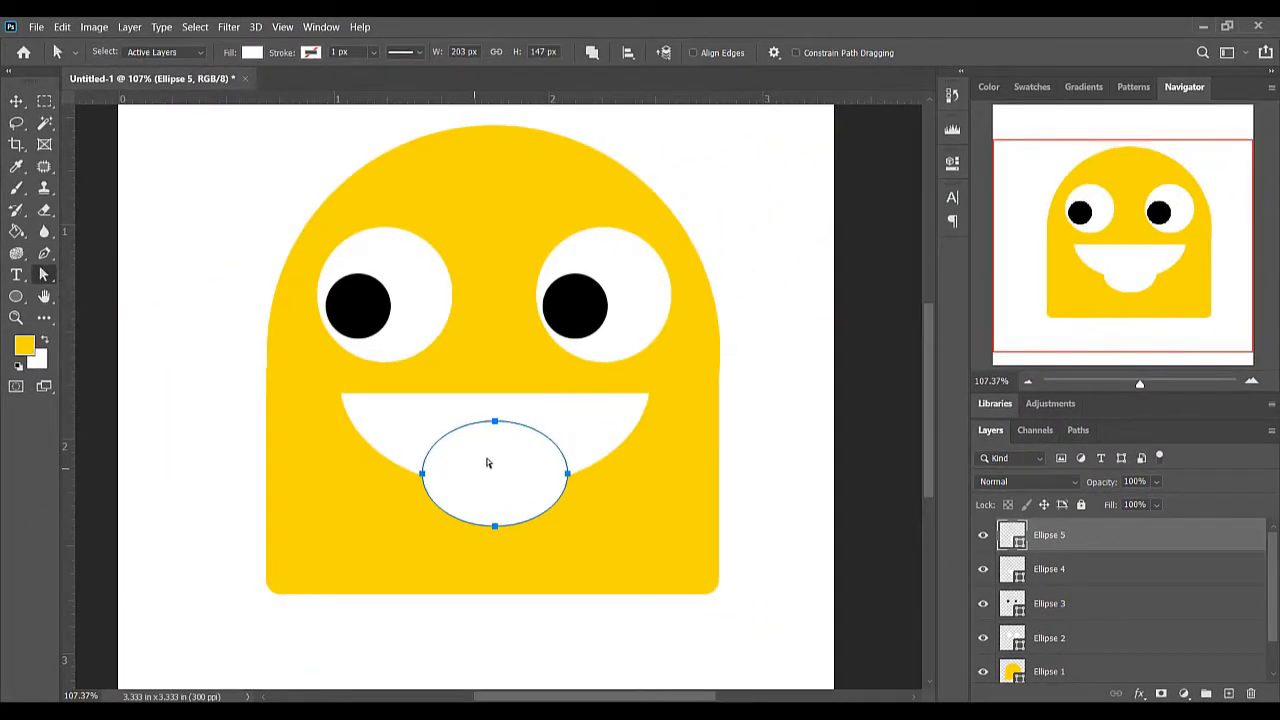
pyautogui.click(495, 424)
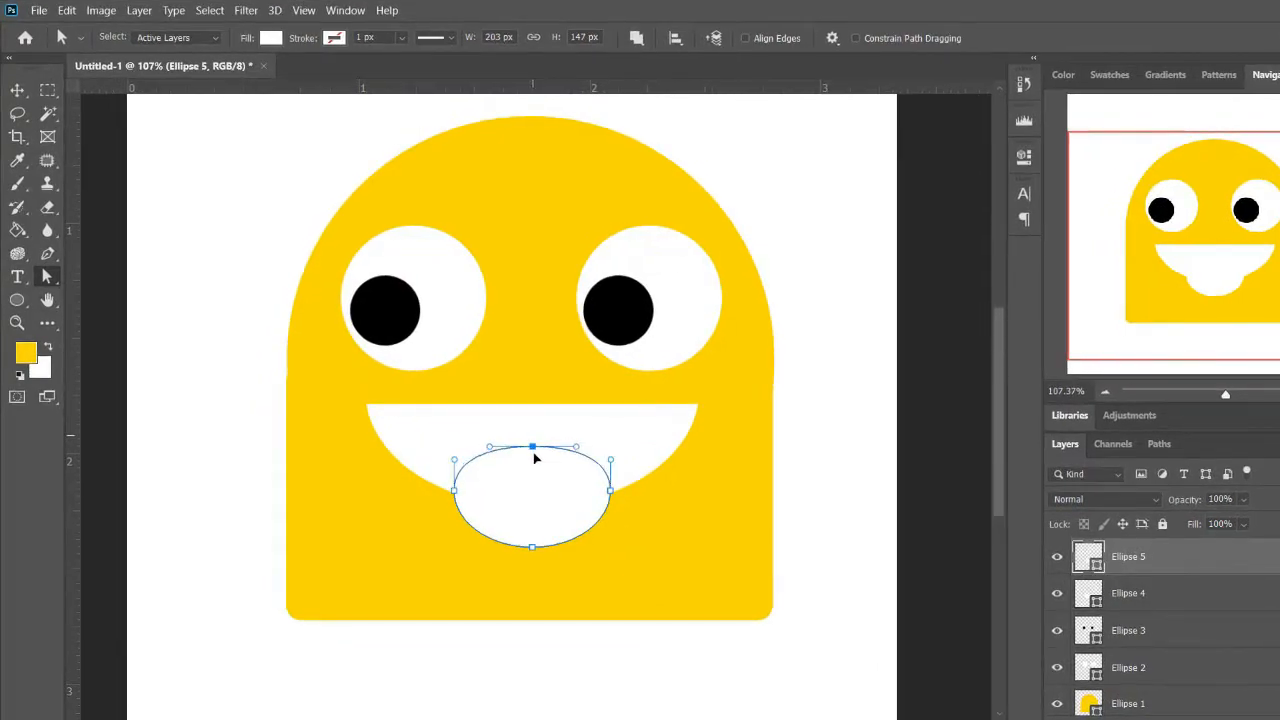
pyautogui.moveTo(534, 453); pyautogui.dragTo(536, 497)
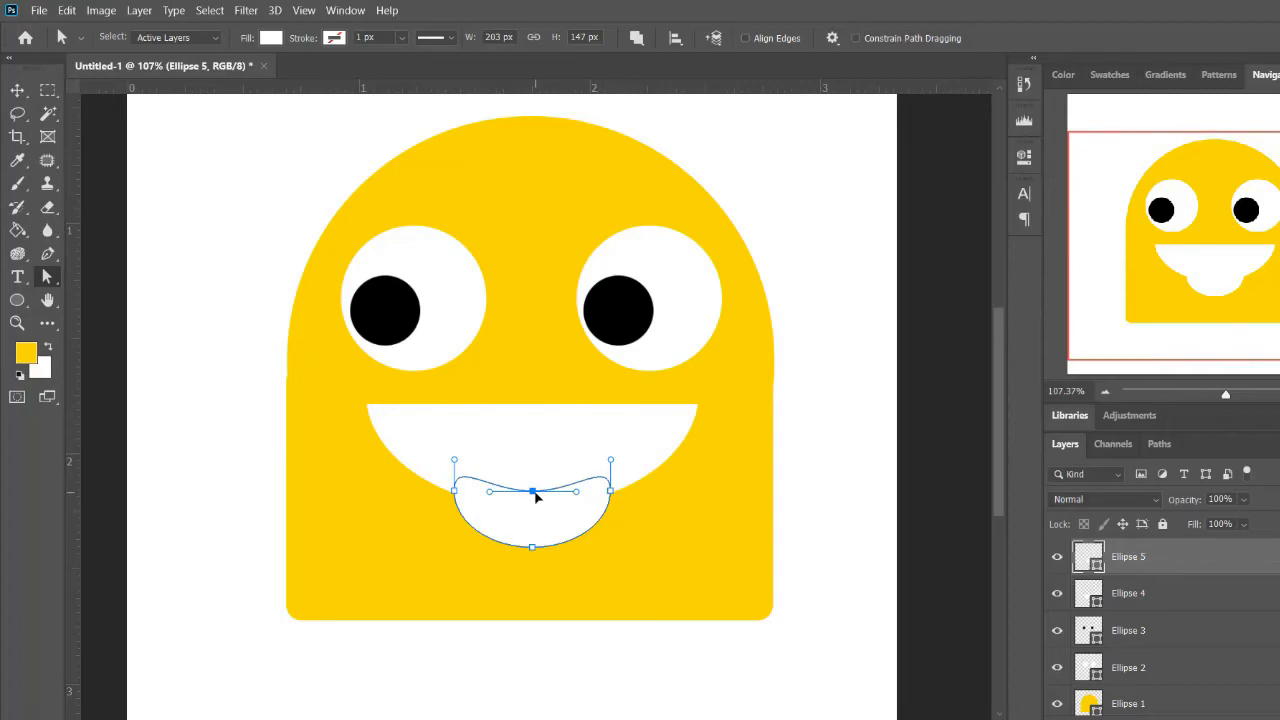
pyautogui.click(662, 298)
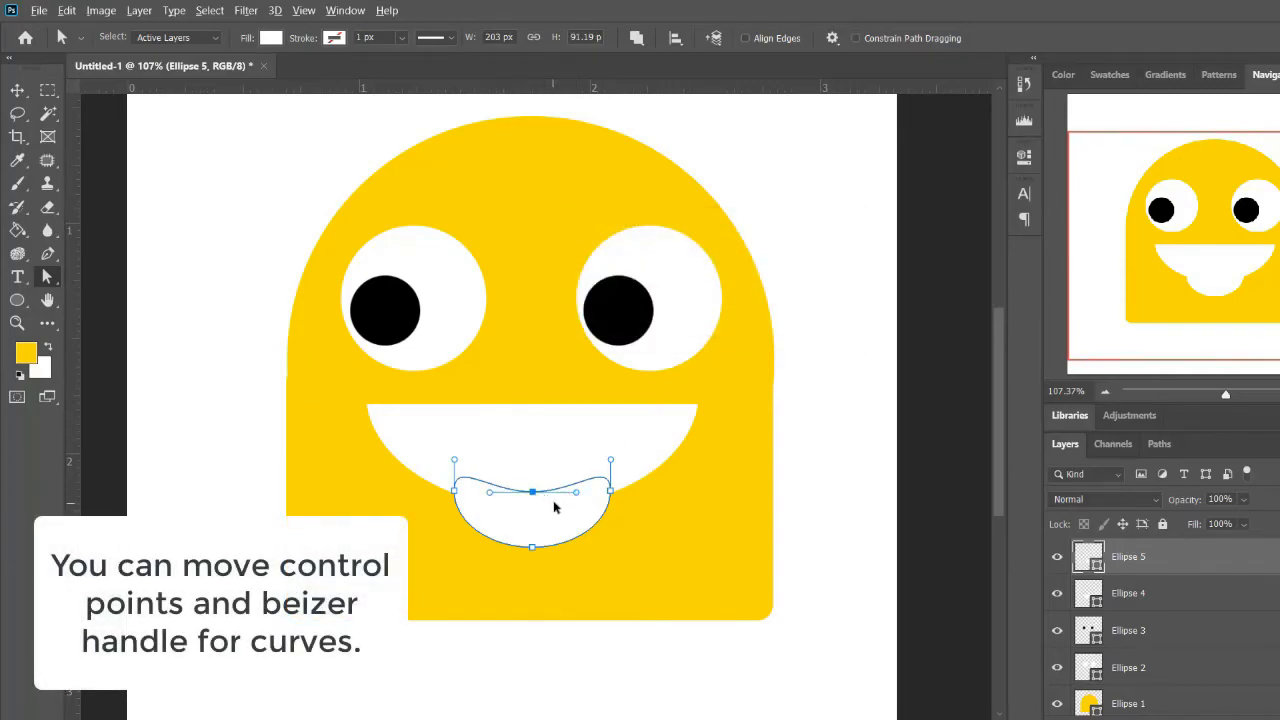
# Angle both curve handles of the lowered anchor point upward and inward to form a pointed notch in the tongue
pyautogui.moveTo(577, 494); pyautogui.dragTo(564, 474)
pyautogui.moveTo(491, 495); pyautogui.dragTo(508, 480)
pyautogui.hotkey('ctrl', 'z')
pyautogui.moveTo(491, 492); pyautogui.dragTo(510, 476)
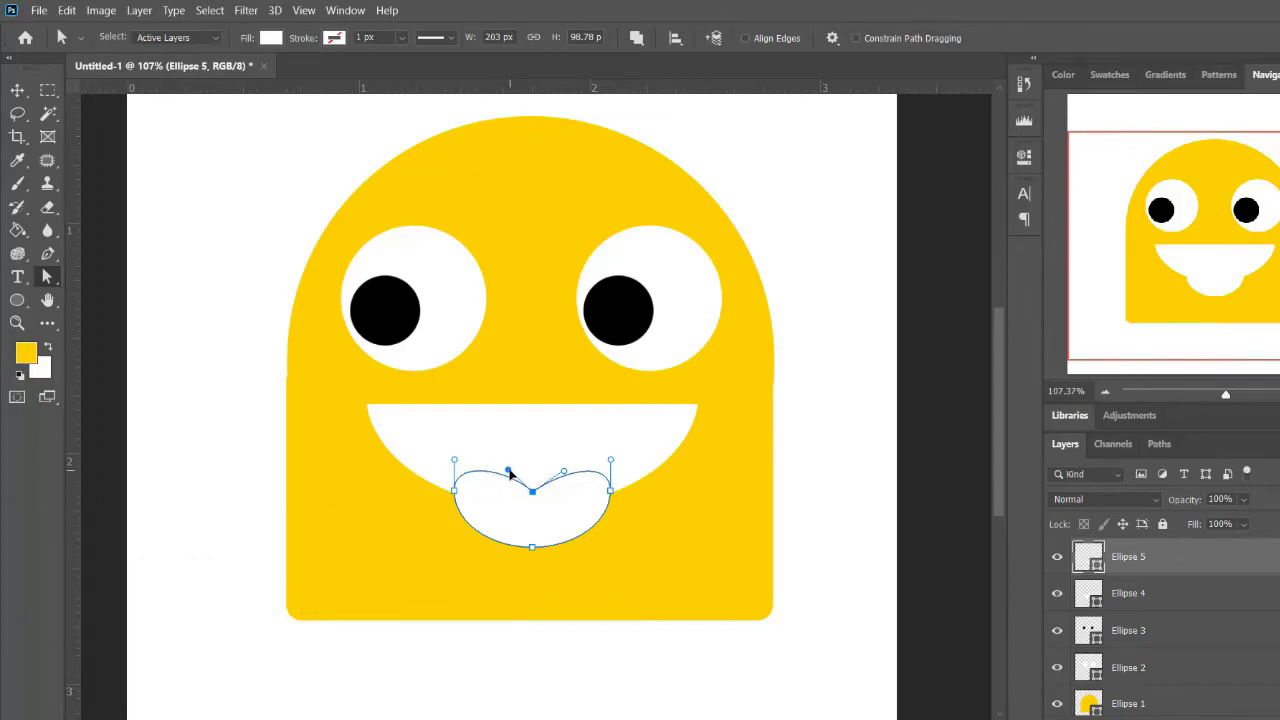
pyautogui.press('Return')
# Change the tongue's fill color to #ff5858 and clip its layer to the mouth with a clipping mask
pyautogui.doubleClick(1086, 562)
pyautogui.moveTo(1115, 432); pyautogui.dragTo(1044, 392)
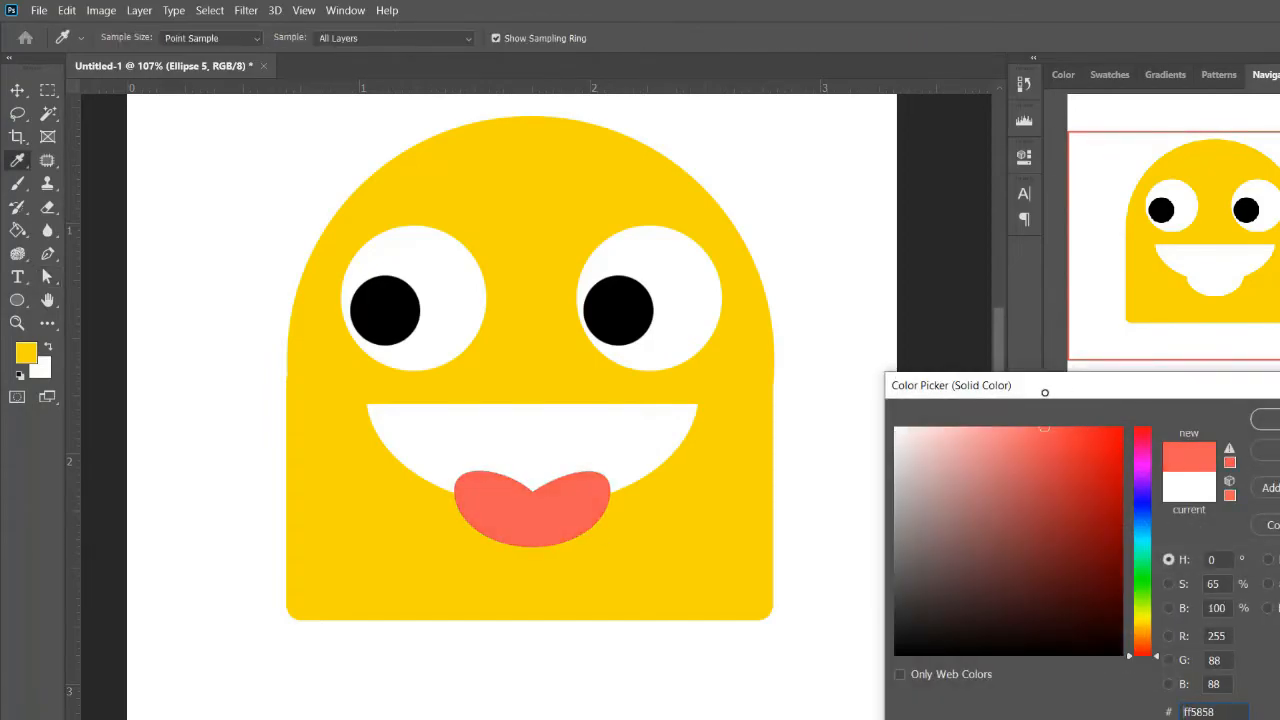
pyautogui.click(1266, 420)
pyautogui.rightClick(1224, 564)
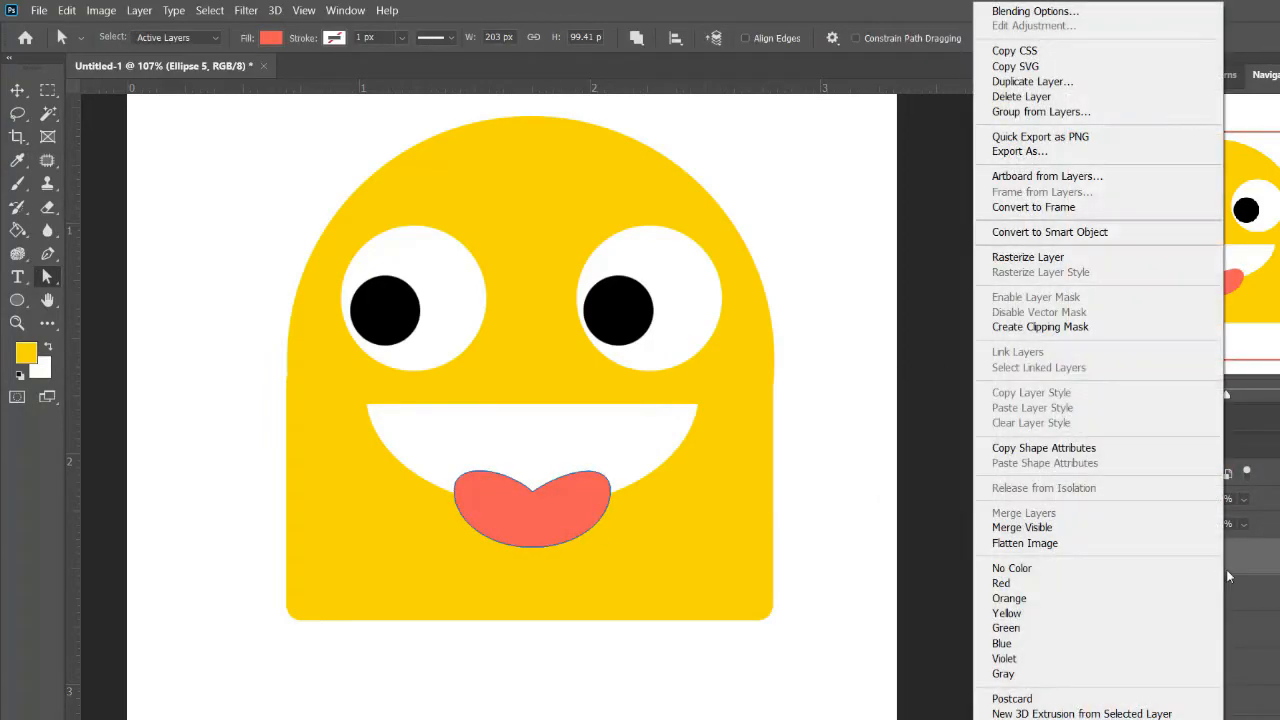
pyautogui.click(1066, 328)
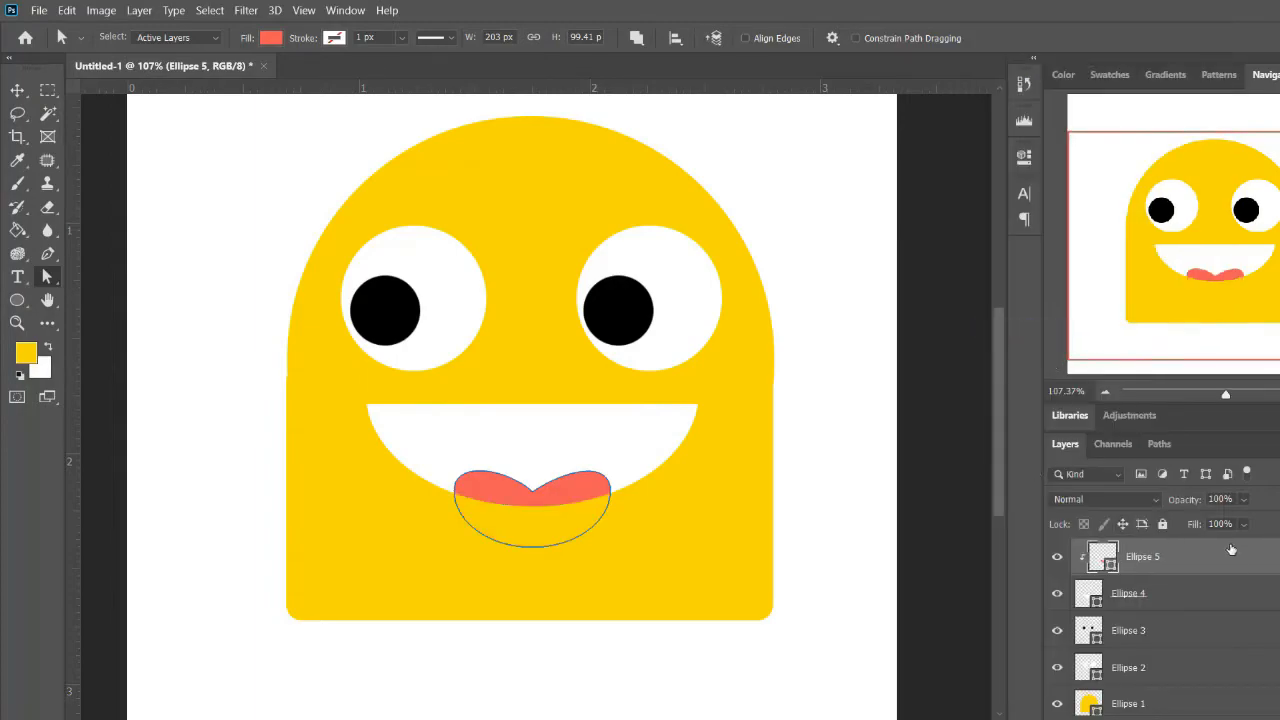
# Move the clipped tongue up inside the mouth and nudge the mouth shape slightly down
pyautogui.press('v')
pyautogui.moveTo(584, 494); pyautogui.dragTo(577, 472)
pyautogui.moveTo(651, 429); pyautogui.dragTo(648, 434)
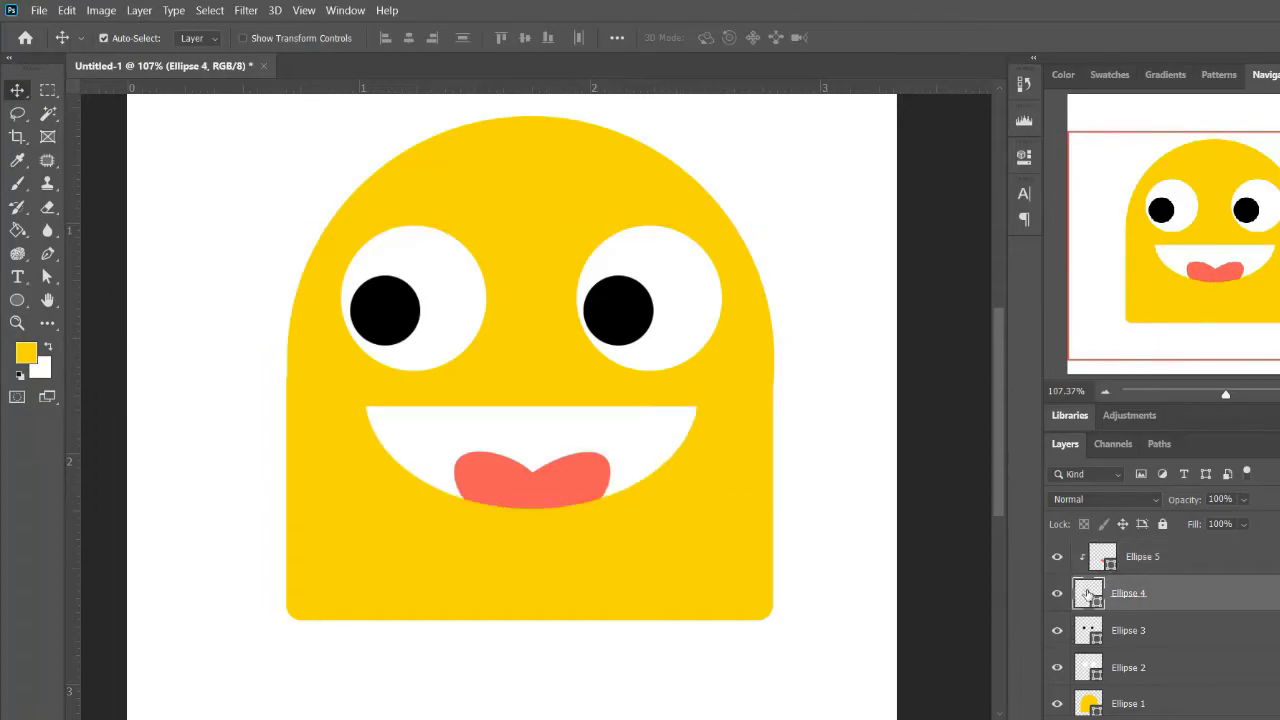
# Change the mouth's fill color to near-black #141414
pyautogui.doubleClick(1088, 594)
pyautogui.write('000000')
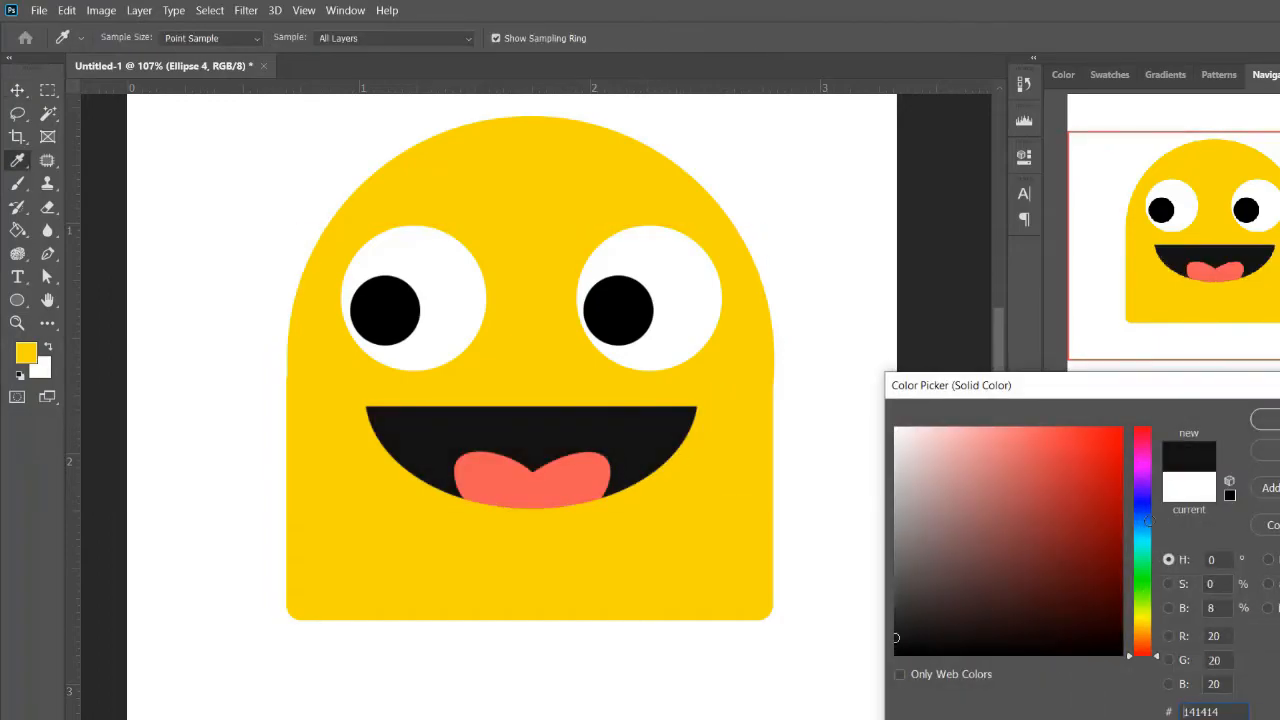
pyautogui.press('Return')
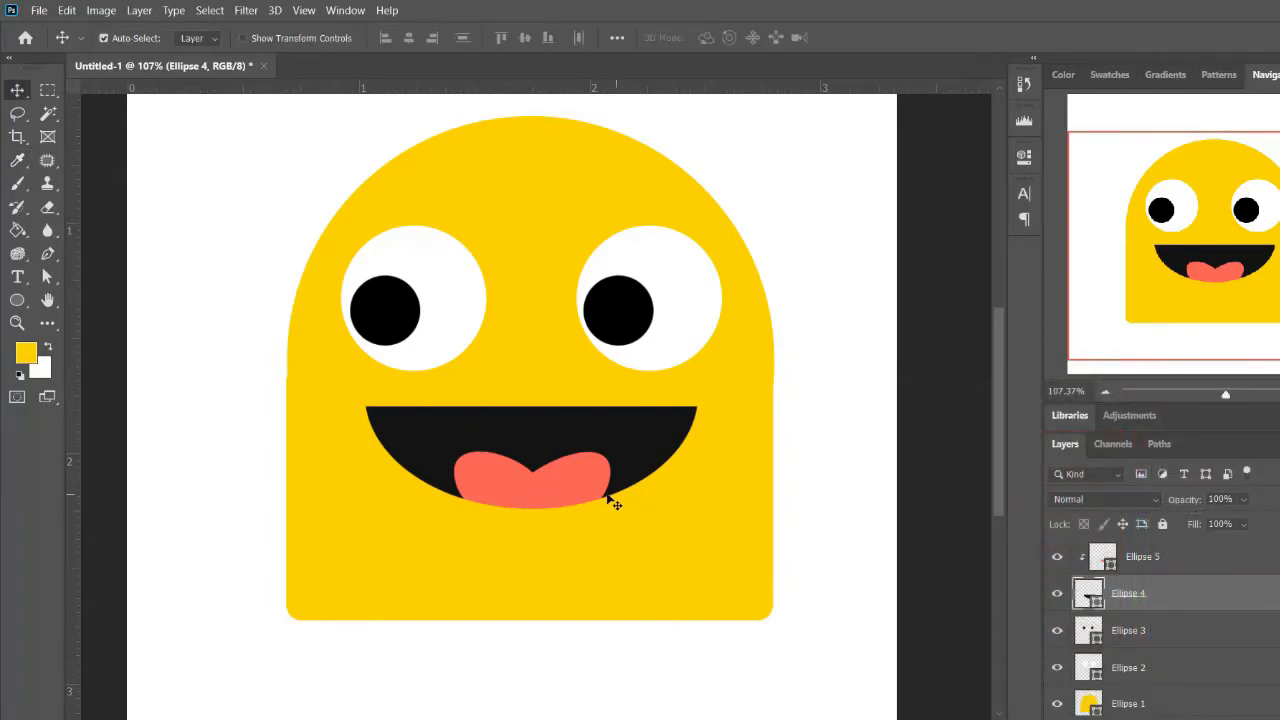
pyautogui.scroll(-3, 563, 463)
pyautogui.scroll(3, 572, 471)
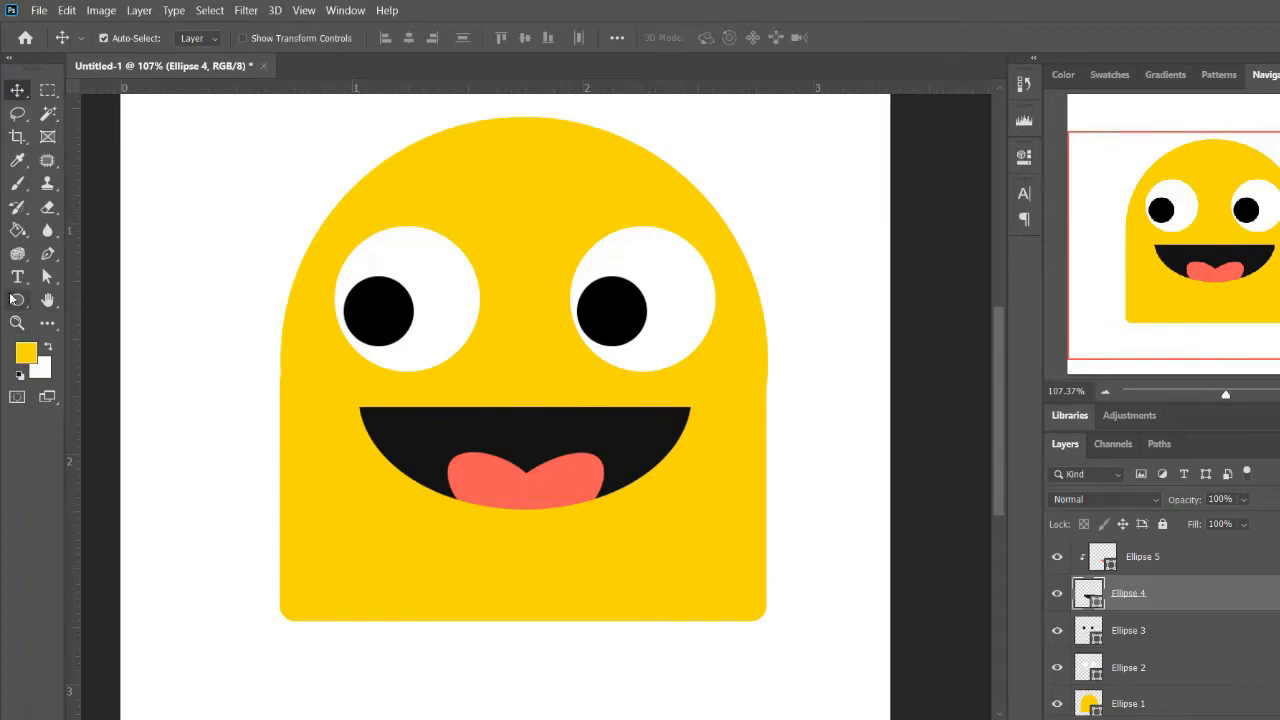
pyautogui.click(12, 298)
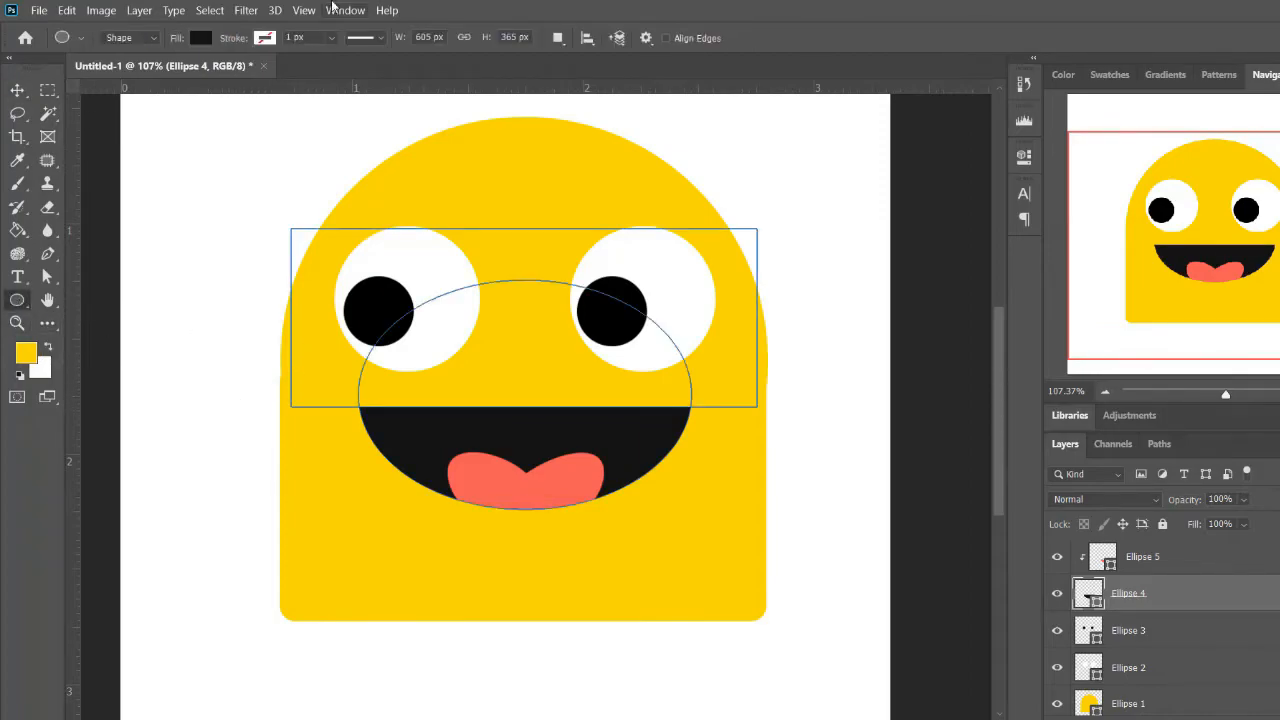
pyautogui.click(560, 42)
pyautogui.click(595, 57)
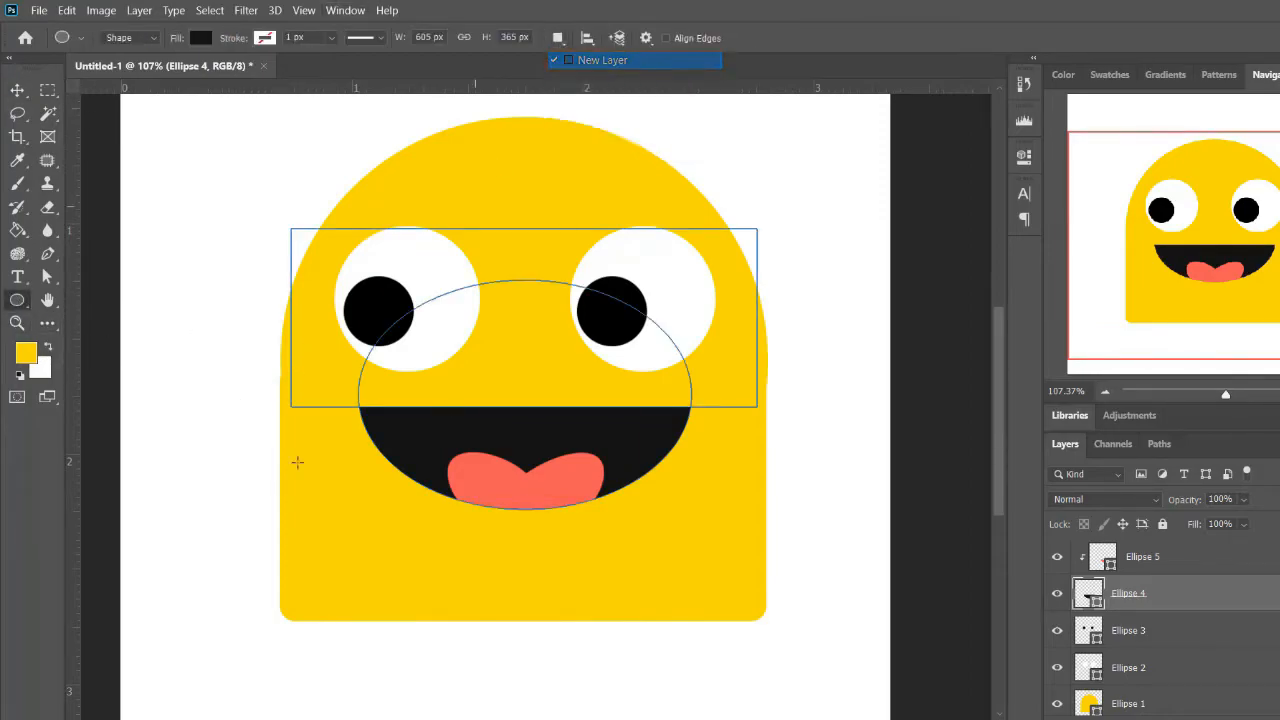
pyautogui.moveTo(137, 347); pyautogui.dragTo(270, 480)
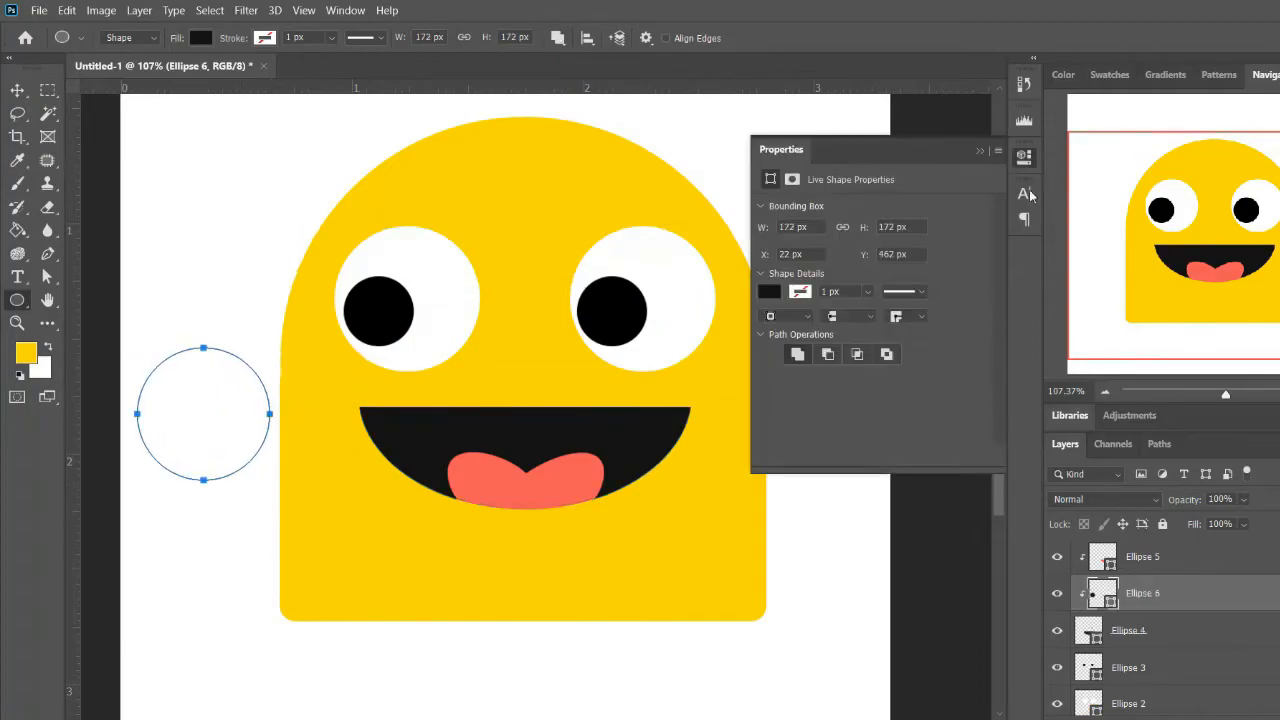
pyautogui.click(1052, 343)
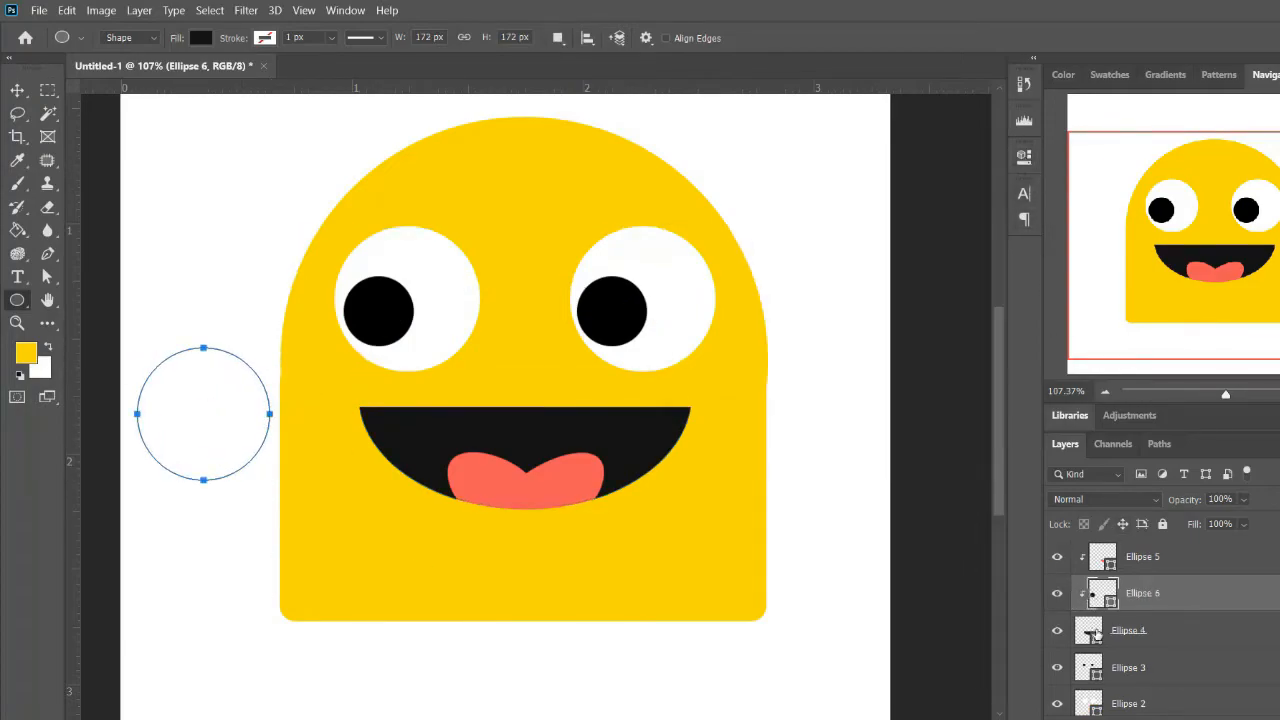
pyautogui.hotkey('ctrl', 'z')
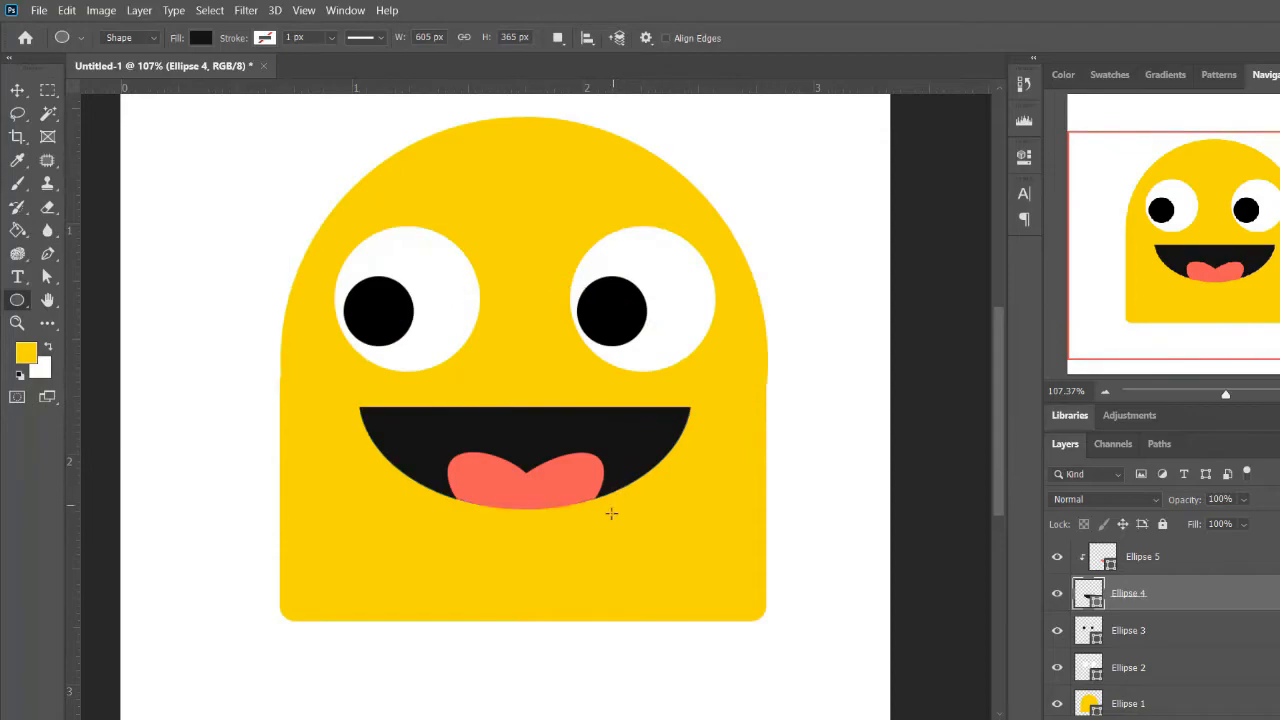
# Select all of the ghost character's layers and move the character down so it is horizontally centered on the canvas
pyautogui.scroll(-3, 617, 492)
pyautogui.scroll(1, 617, 460)
pyautogui.press('v')
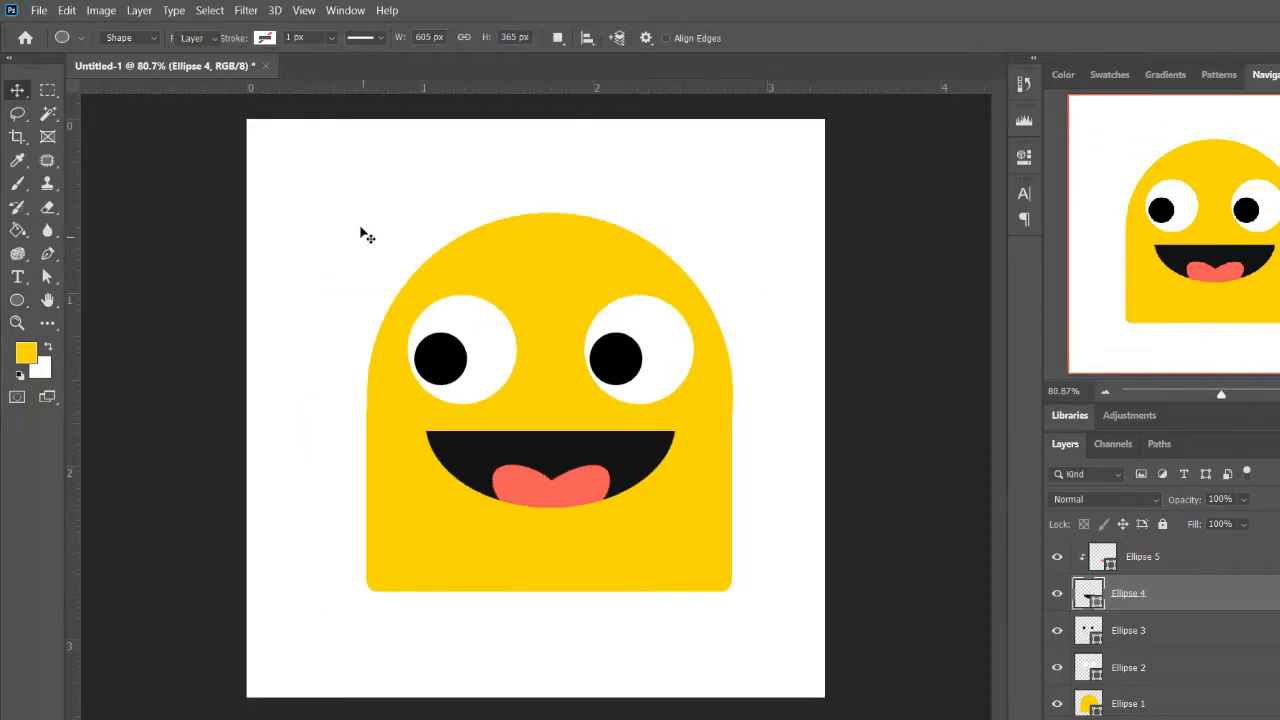
pyautogui.moveTo(369, 226); pyautogui.dragTo(836, 648)
pyautogui.moveTo(687, 449); pyautogui.dragTo(686, 484)
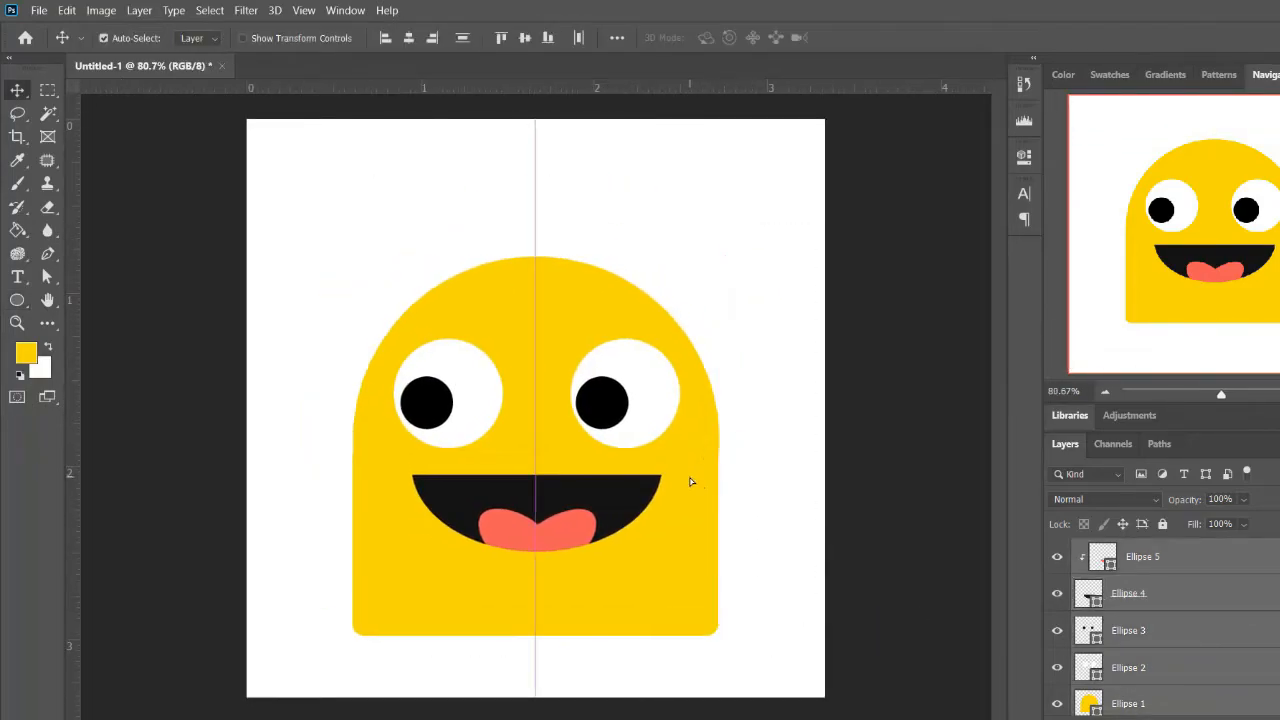
# Scale the whole character down to 58.52% about its center
pyautogui.hotkey('ctrl', 't')
pyautogui.moveTo(717, 253); pyautogui.dragTo(686, 371)
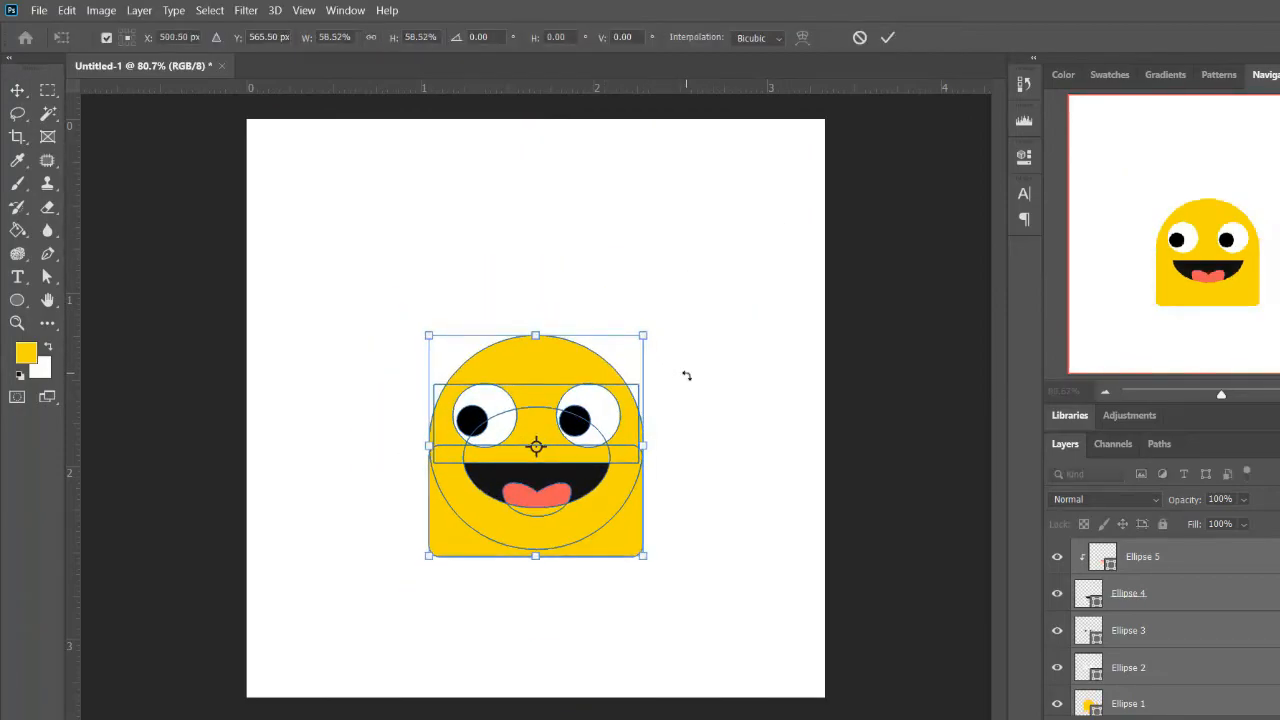
pyautogui.press('Return')
# Group the character's layers and collapse the group in the layer list
pyautogui.hotkey('ctrl', 'g')
pyautogui.moveTo(602, 453); pyautogui.dragTo(723, 533)
pyautogui.hotkey('ctrl', 'z')
pyautogui.moveTo(705, 350); pyautogui.dragTo(451, 551)
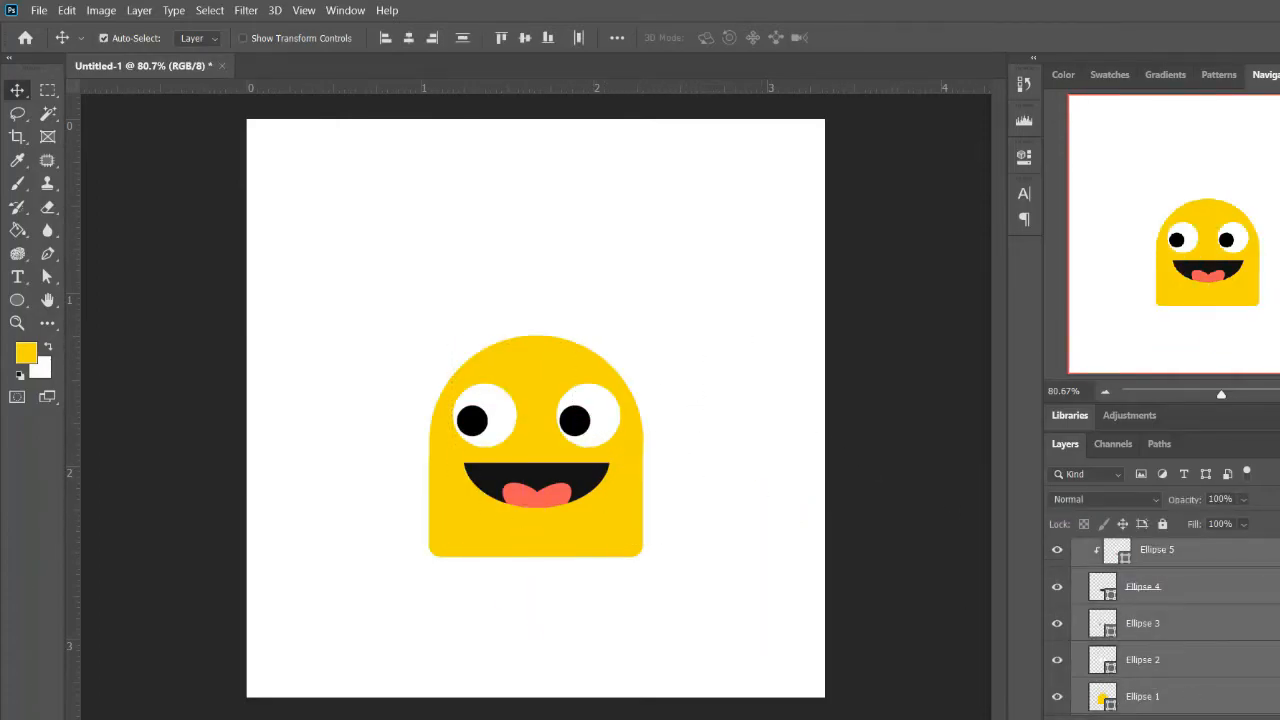
pyautogui.scroll(1, 1165, 627)
pyautogui.click(1080, 556)
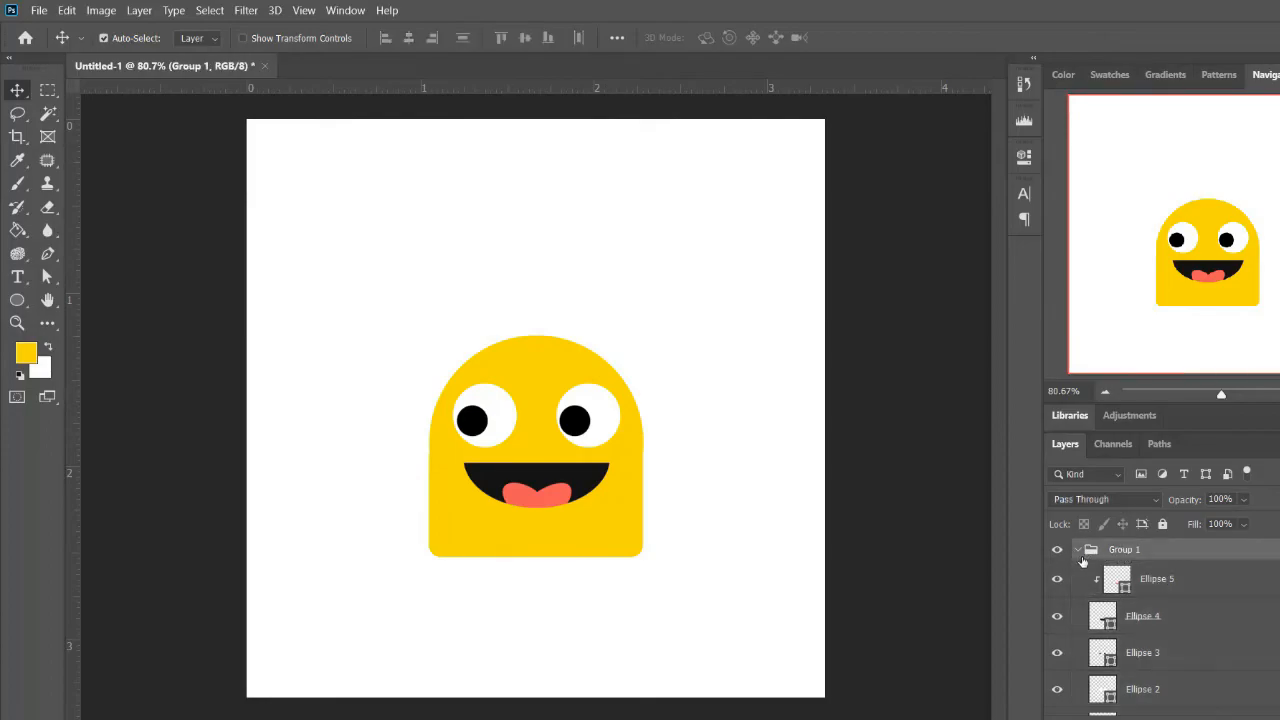
pyautogui.click(1076, 550)
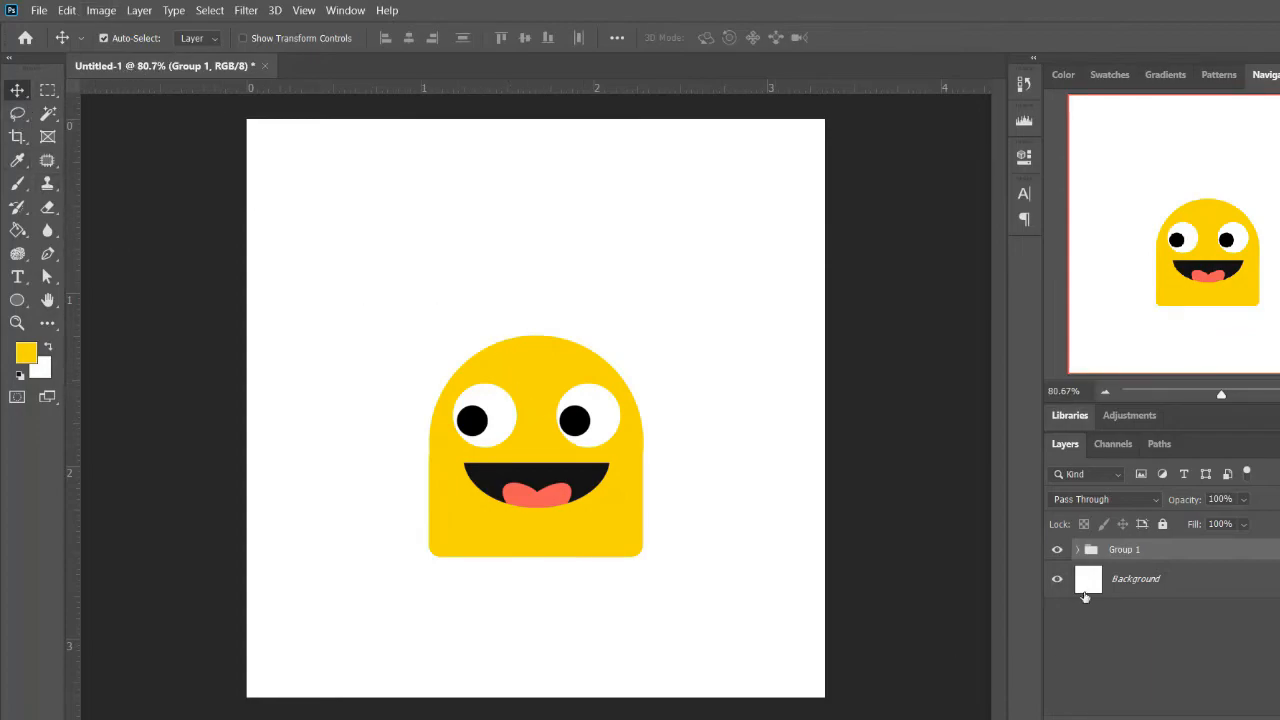
pyautogui.rightClick(1222, 557)
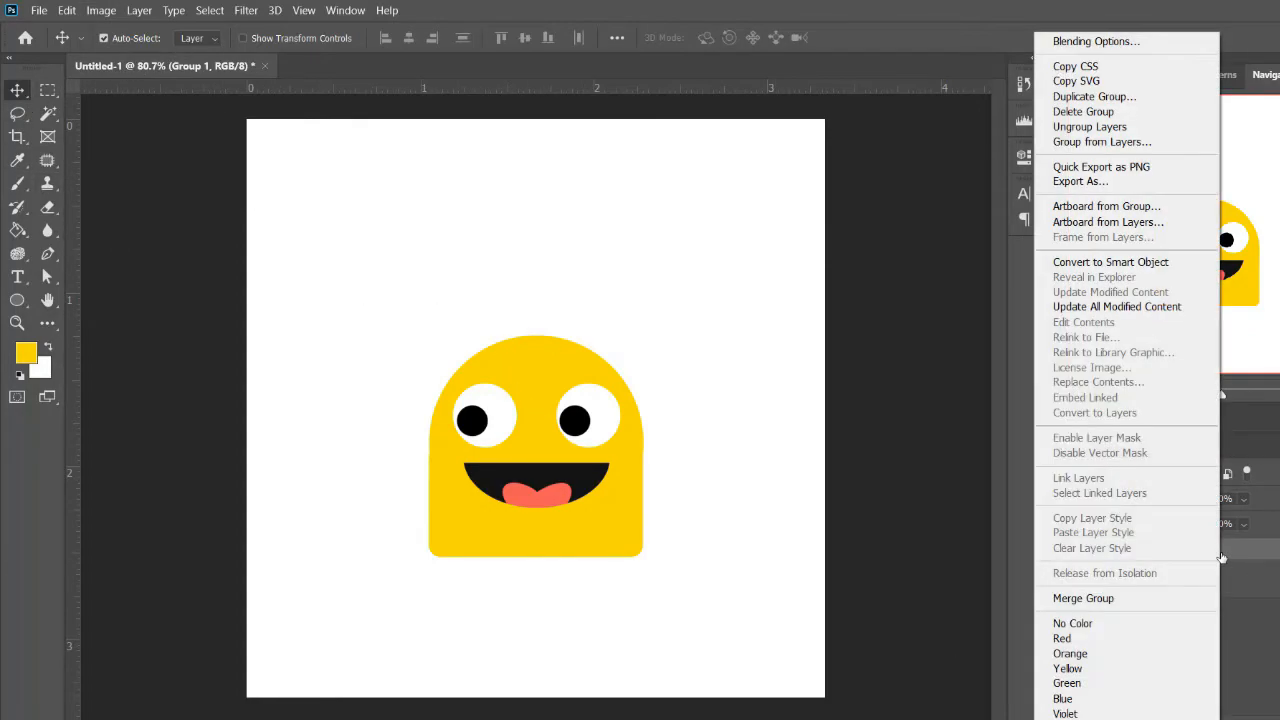
pyautogui.click(1222, 557)
pyautogui.moveTo(1222, 558); pyautogui.dragTo(1198, 586)
pyautogui.moveTo(1197, 586); pyautogui.dragTo(1200, 608)
# Try moving the grouped character on the canvas with auto-selection set to Layer, undoing each move
pyautogui.moveTo(542, 429); pyautogui.dragTo(665, 308)
pyautogui.hotkey('ctrl', 'z')
pyautogui.moveTo(537, 385); pyautogui.dragTo(610, 294)
pyautogui.hotkey('ctrl', 'z')
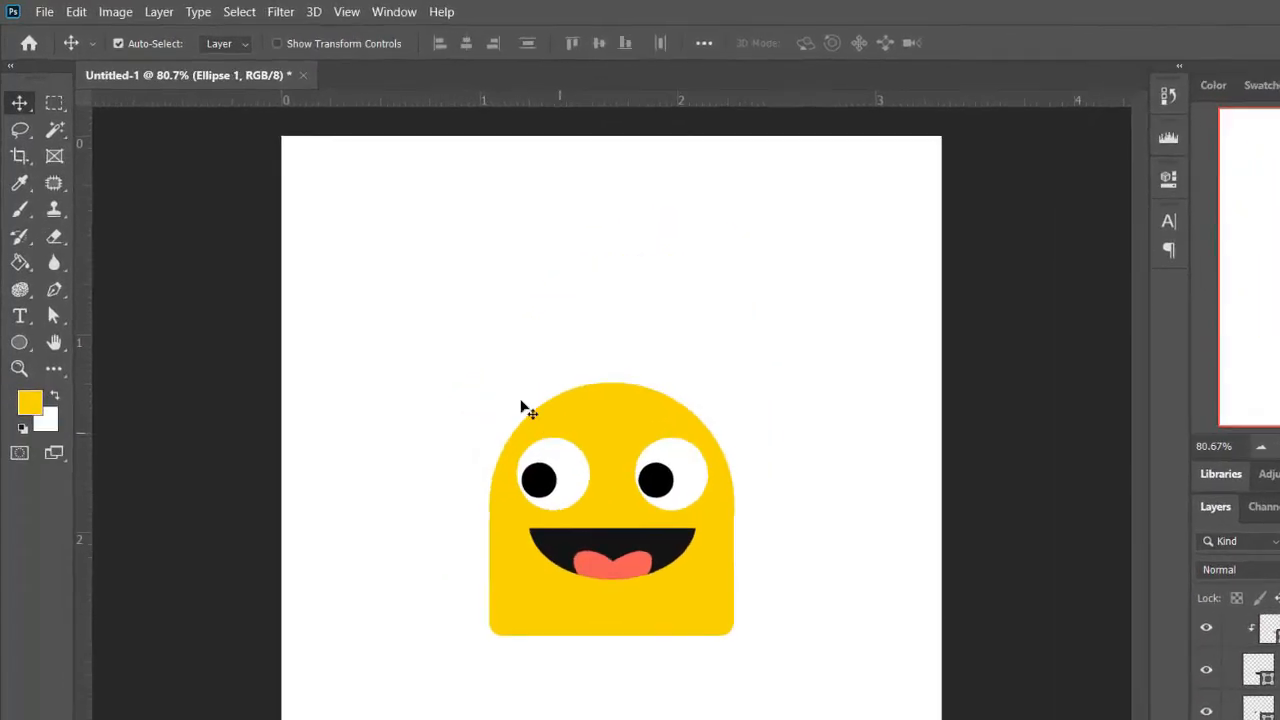
# Set the Move tool's auto-selection to Group, shift the character to the canvas's upper right and duplicate it into the other three corners
pyautogui.click(232, 48)
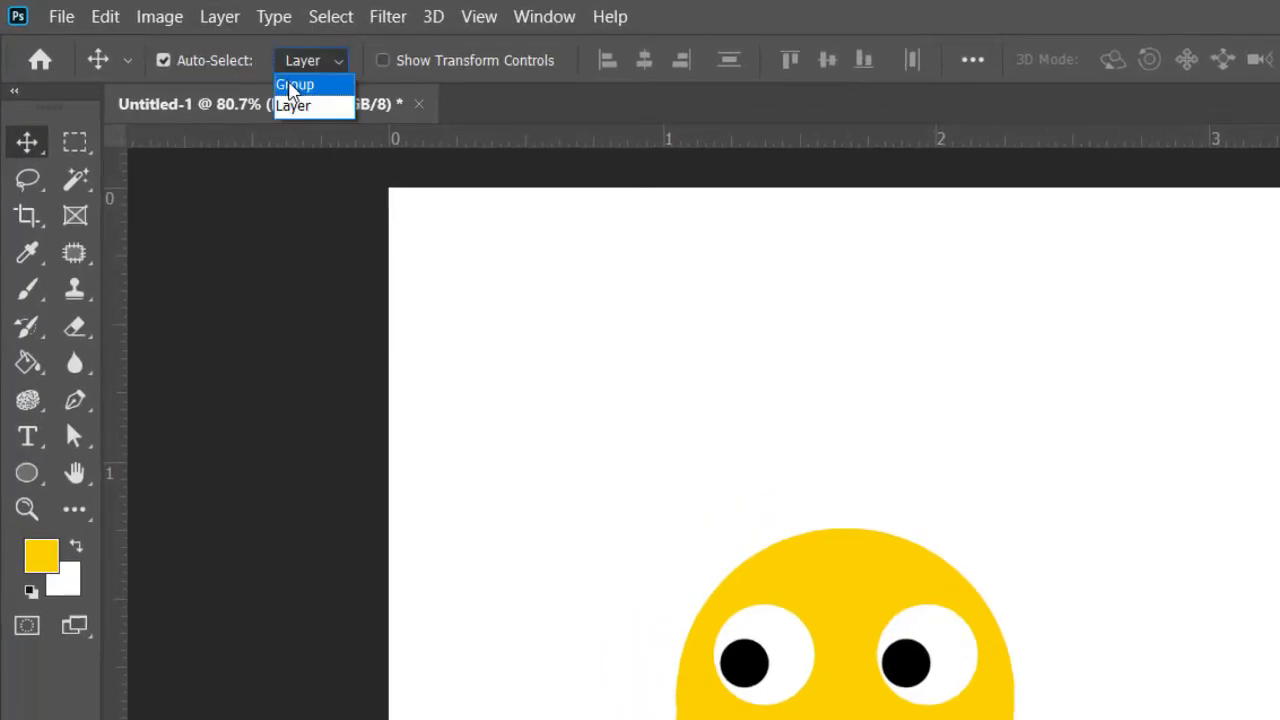
pyautogui.click(294, 85)
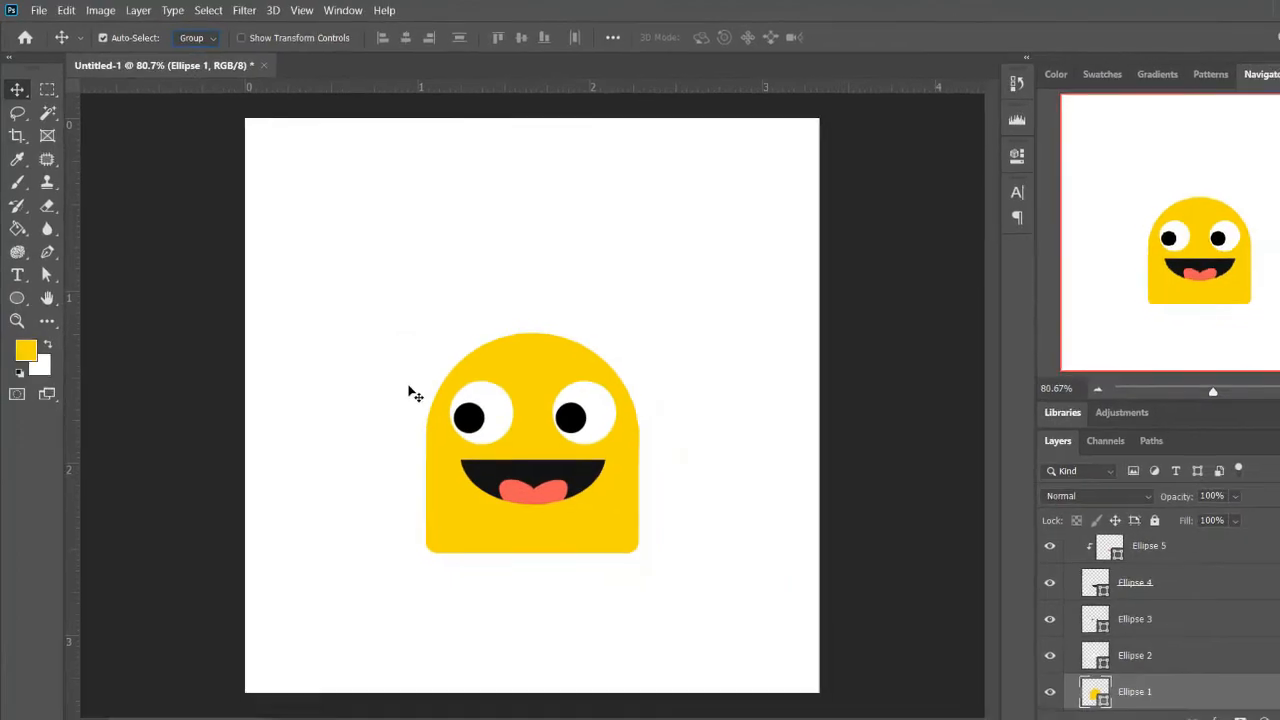
pyautogui.moveTo(500, 402); pyautogui.dragTo(640, 255)
pyautogui.moveTo(560, 425); pyautogui.dragTo(388, 252)
pyautogui.moveTo(452, 445); pyautogui.dragTo(588, 527)
pyautogui.moveTo(471, 500); pyautogui.dragTo(316, 595)
# Adjust the copies into an evenly spaced two-by-two grid and shift all four characters slightly up
pyautogui.moveTo(362, 335); pyautogui.dragTo(405, 358)
pyautogui.moveTo(648, 330); pyautogui.dragTo(643, 331)
pyautogui.click(678, 514)
pyautogui.moveTo(678, 514); pyautogui.dragTo(678, 529)
pyautogui.moveTo(435, 511); pyautogui.dragTo(463, 517)
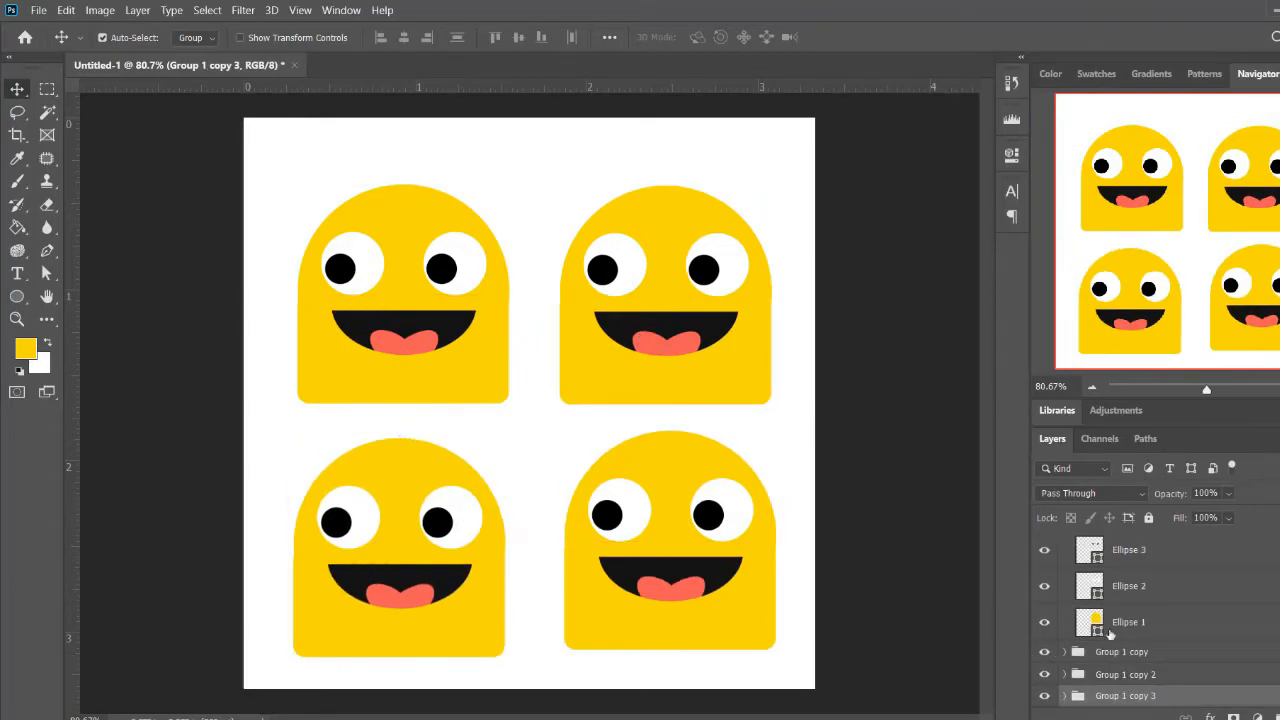
pyautogui.moveTo(816, 373); pyautogui.dragTo(304, 602)
pyautogui.moveTo(498, 363); pyautogui.dragTo(498, 346)
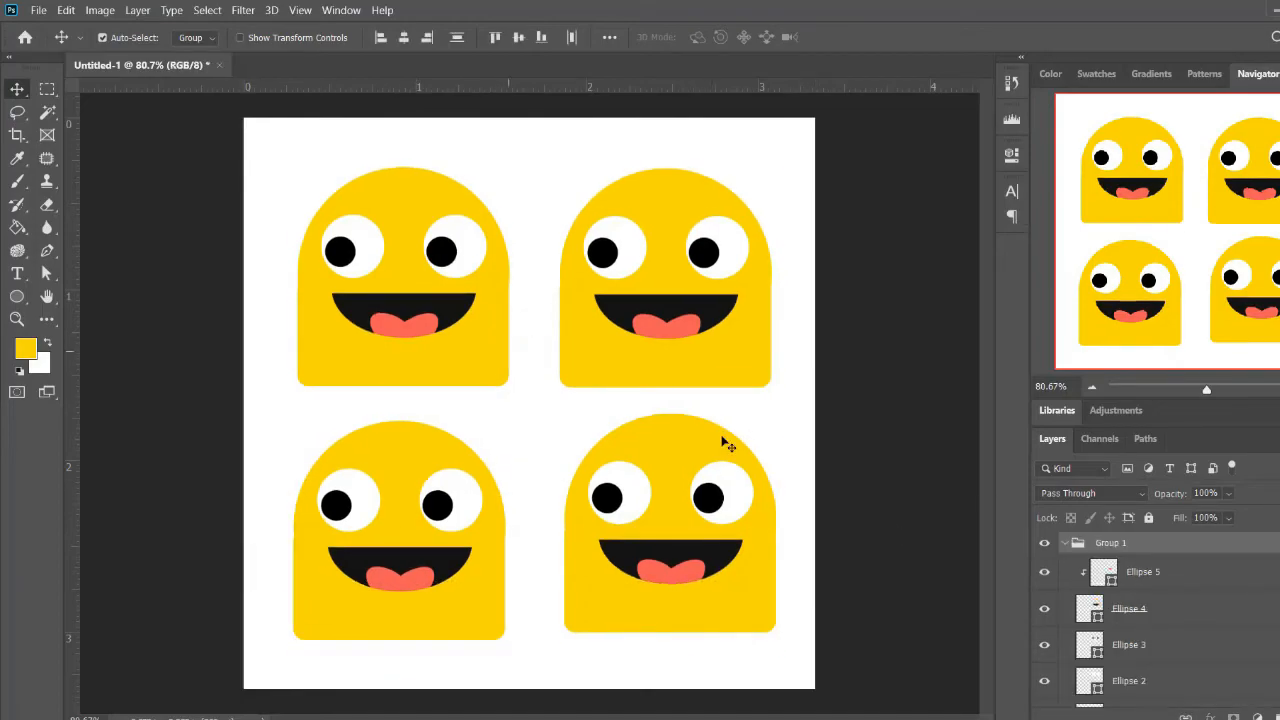
# Change the body fill of the upper-right character to dark gray
pyautogui.scroll(-2, 1100, 590)
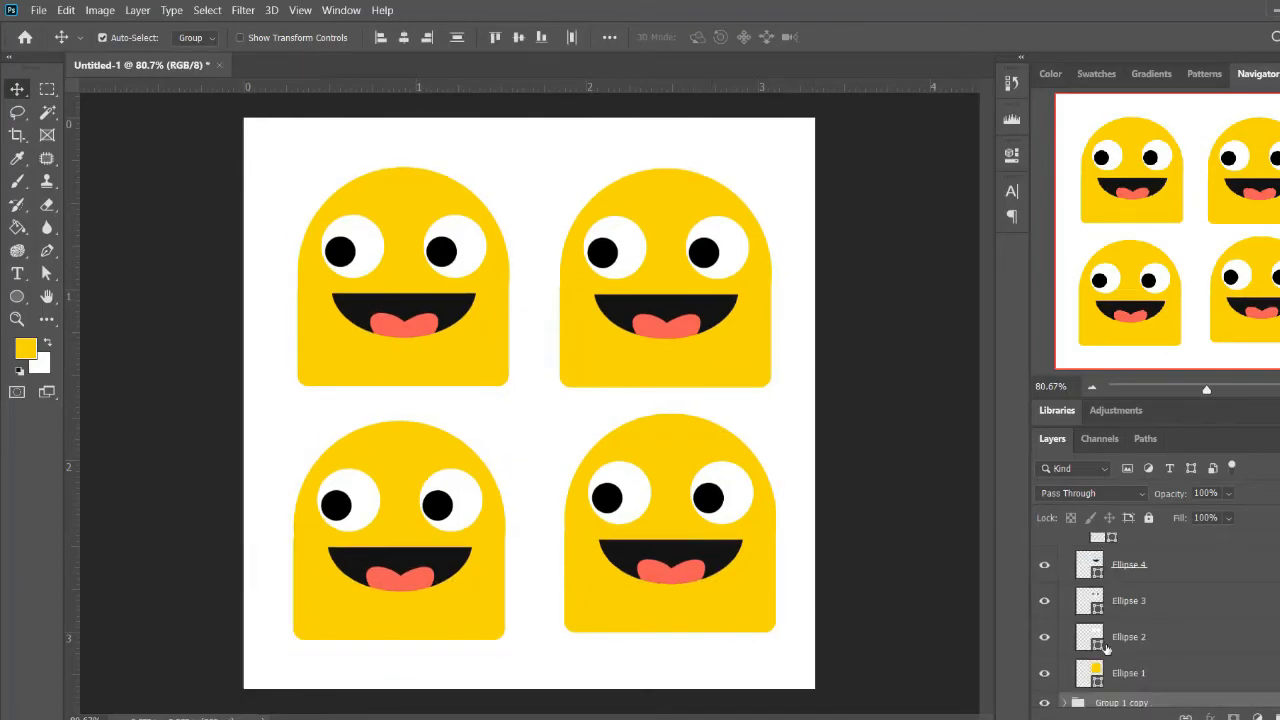
pyautogui.doubleClick(1100, 679)
pyautogui.moveTo(1100, 502); pyautogui.dragTo(1108, 440)
pyautogui.click(1125, 637)
pyautogui.click(1099, 424)
pyautogui.moveTo(1047, 545); pyautogui.dragTo(887, 576)
pyautogui.click(1258, 414)
# Change the body fill of the upper-left character to pink #ff85c4
pyautogui.scroll(-2, 1090, 660)
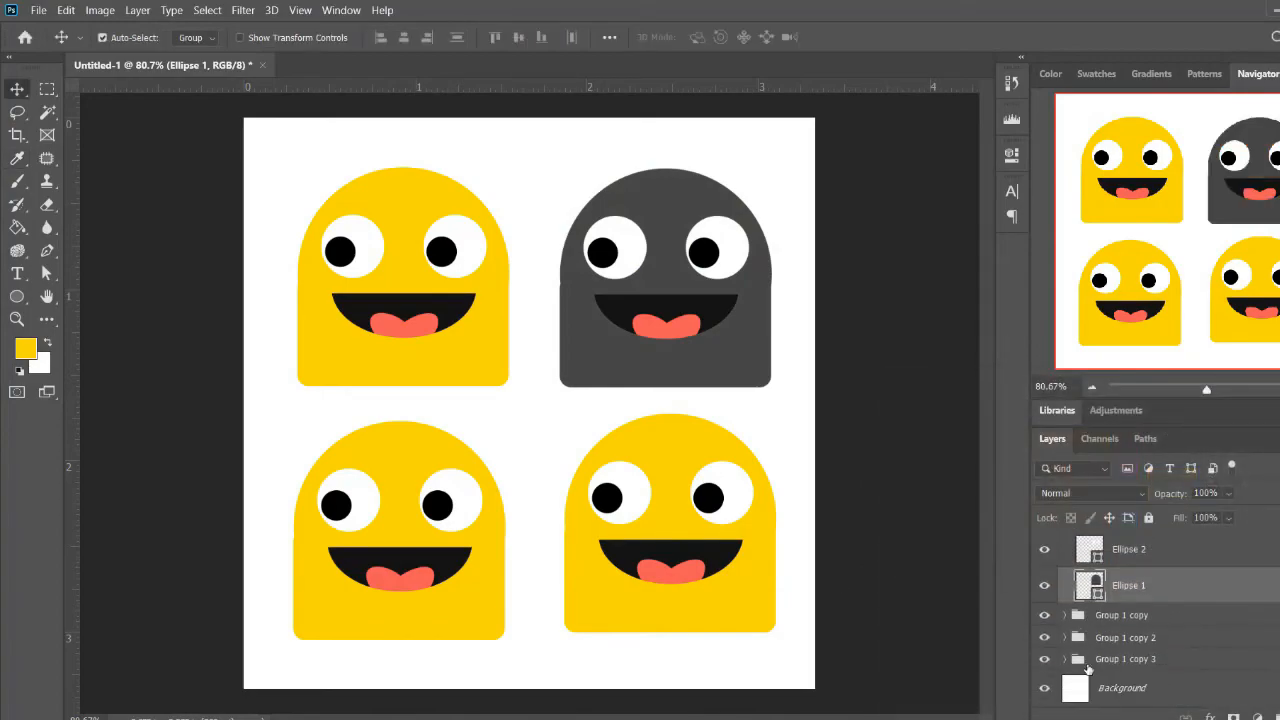
pyautogui.click(1066, 617)
pyautogui.scroll(-5, 1069, 632)
pyautogui.doubleClick(1086, 677)
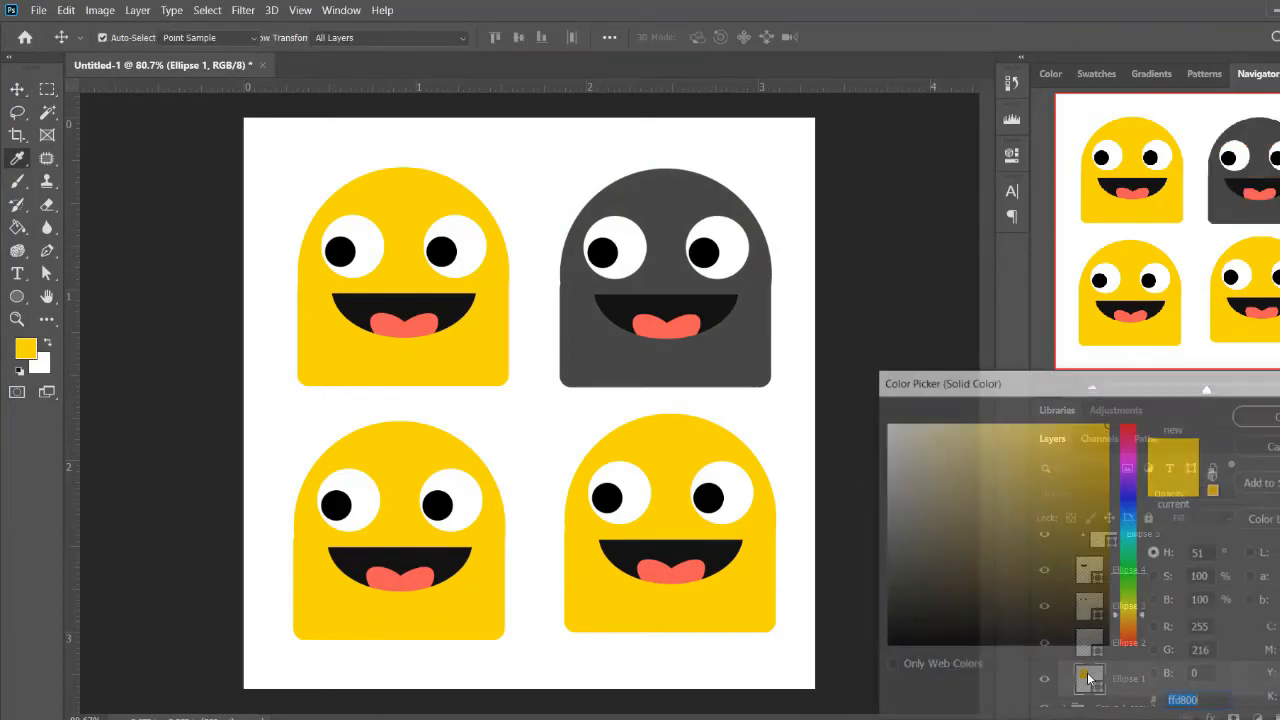
pyautogui.click(1125, 635)
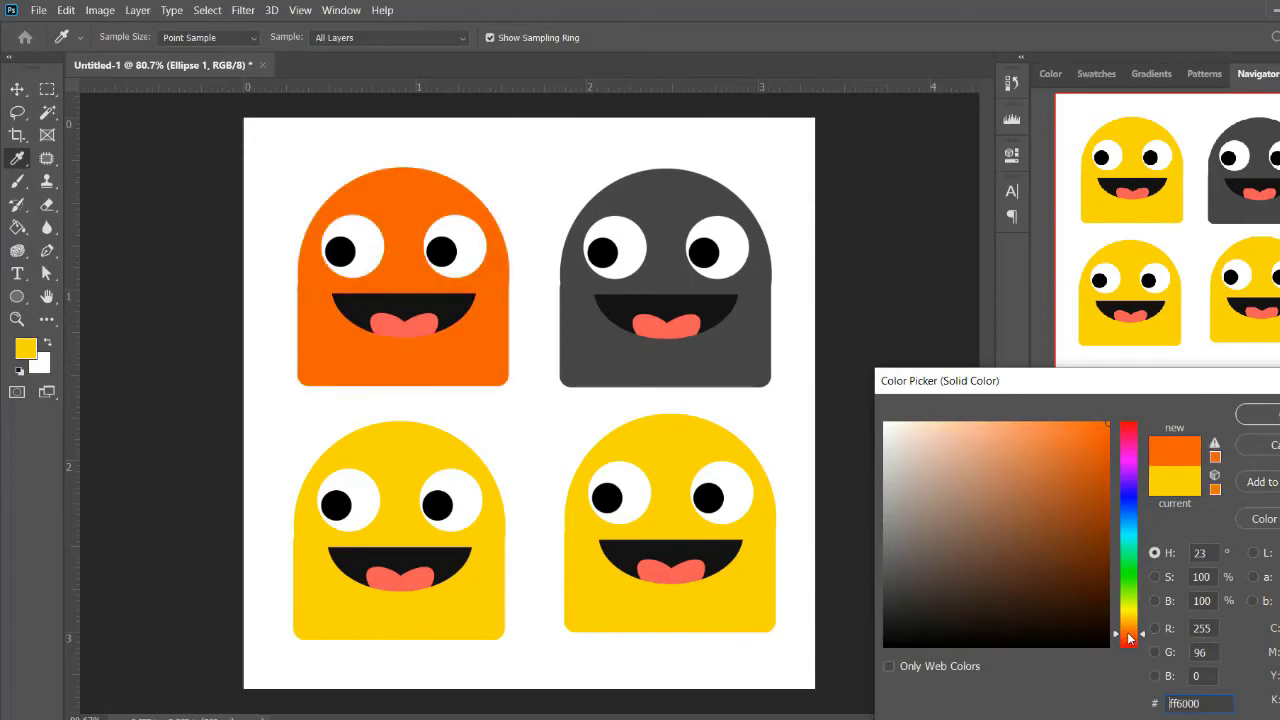
pyautogui.moveTo(1131, 627); pyautogui.dragTo(1127, 442)
pyautogui.moveTo(1036, 425); pyautogui.dragTo(970, 362)
pyautogui.click(1257, 414)
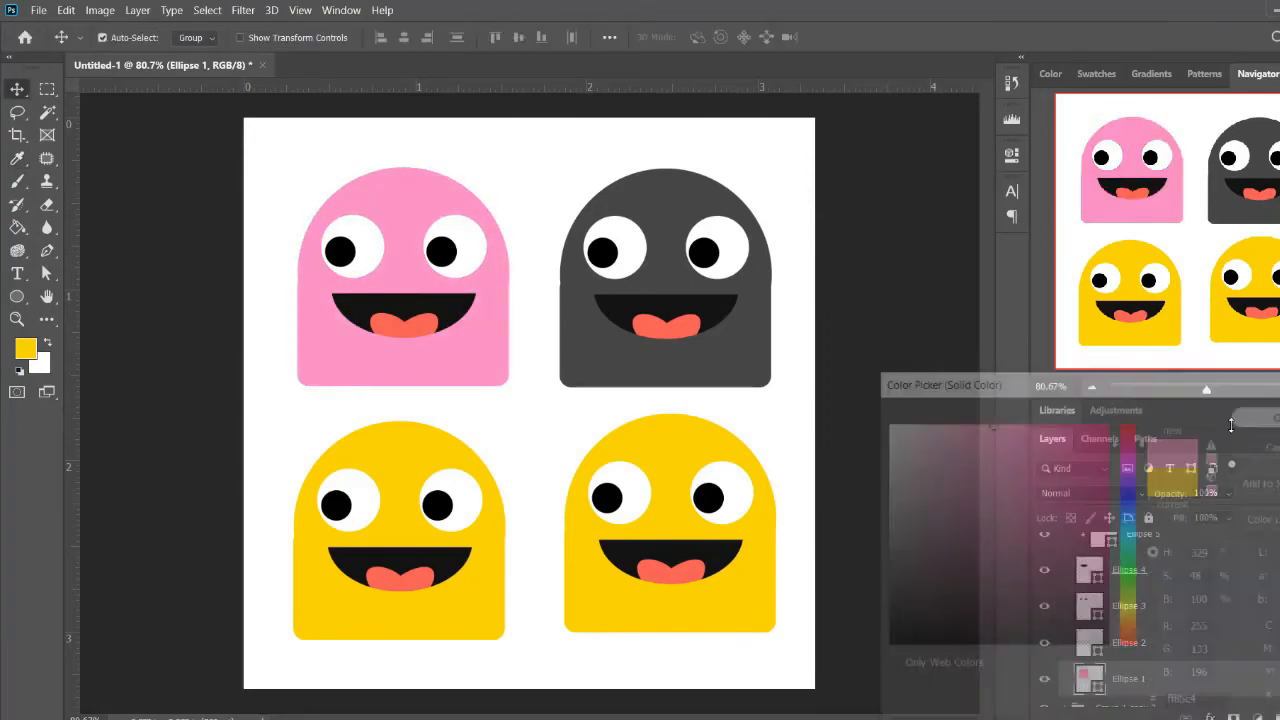
# Change the body fill of the lower-left character to a muted green
pyautogui.click(781, 598)
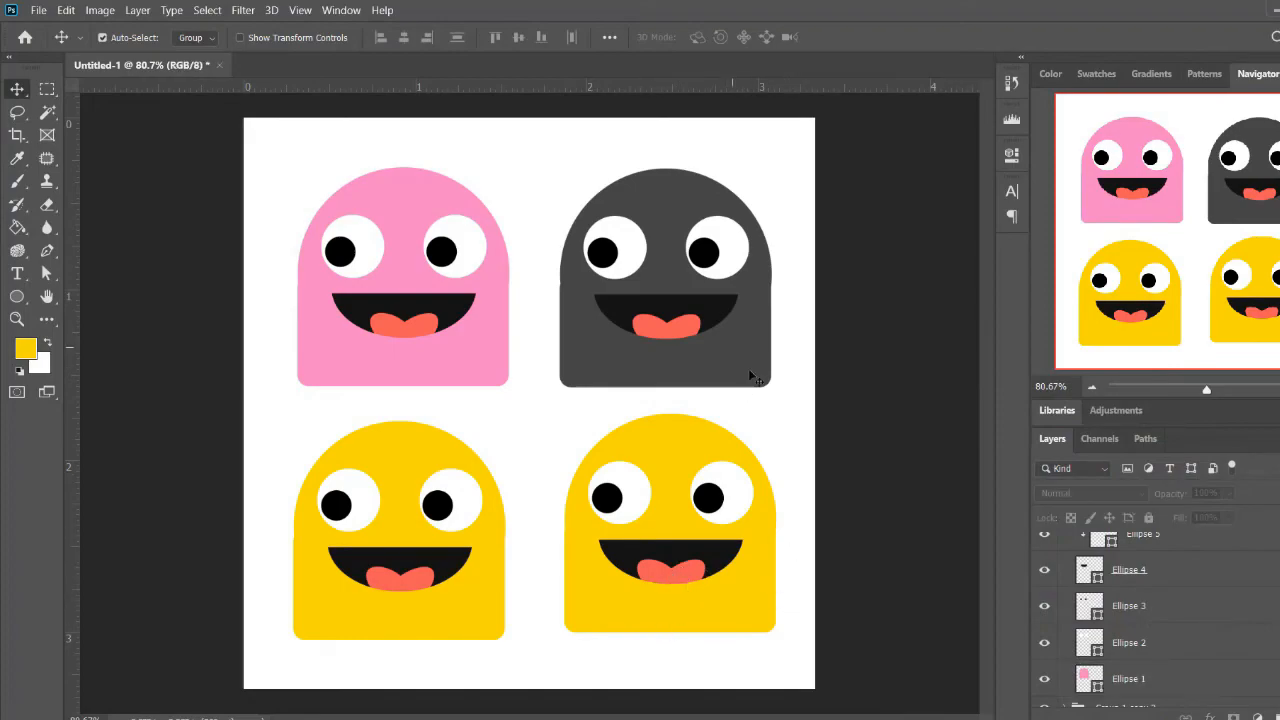
pyautogui.press('a')
pyautogui.scroll(4, 630, 305)
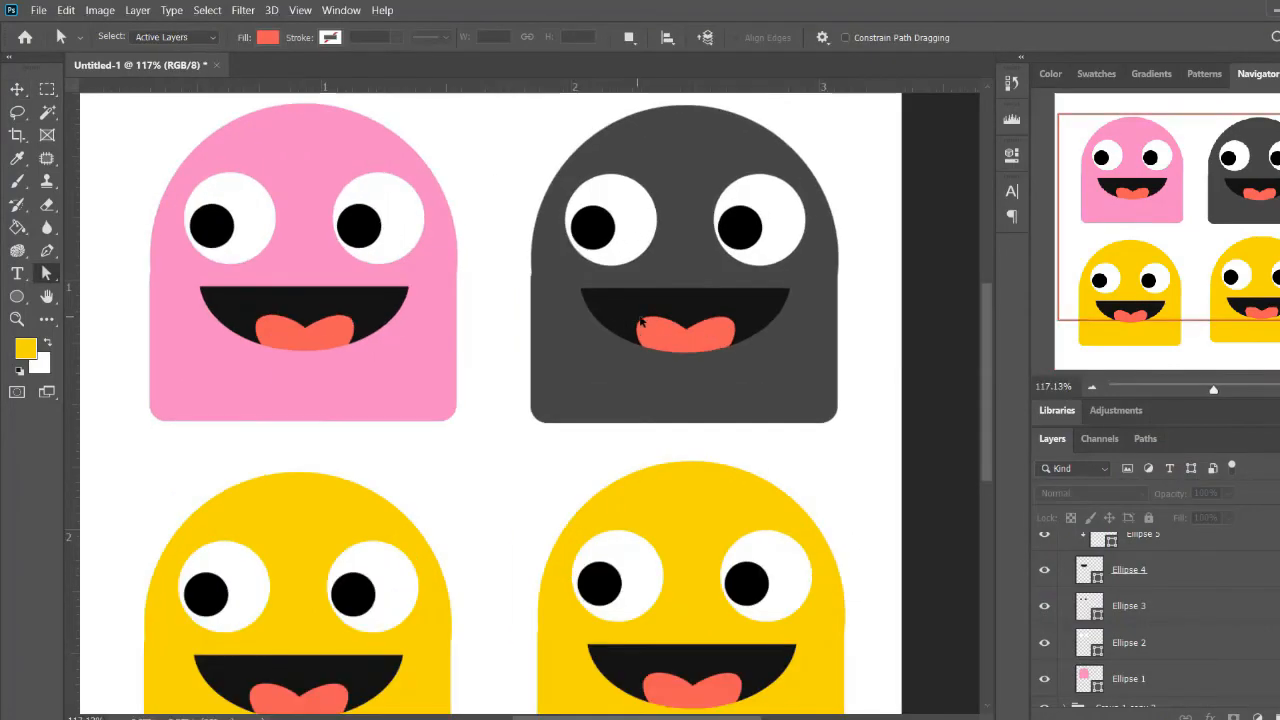
pyautogui.scroll(-1, 668, 322)
pyautogui.scroll(-2, 671, 327)
pyautogui.scroll(-3, 1150, 695)
pyautogui.click(1065, 661)
pyautogui.scroll(-2, 1135, 670)
pyautogui.scroll(-3, 1135, 670)
pyautogui.doubleClick(1087, 657)
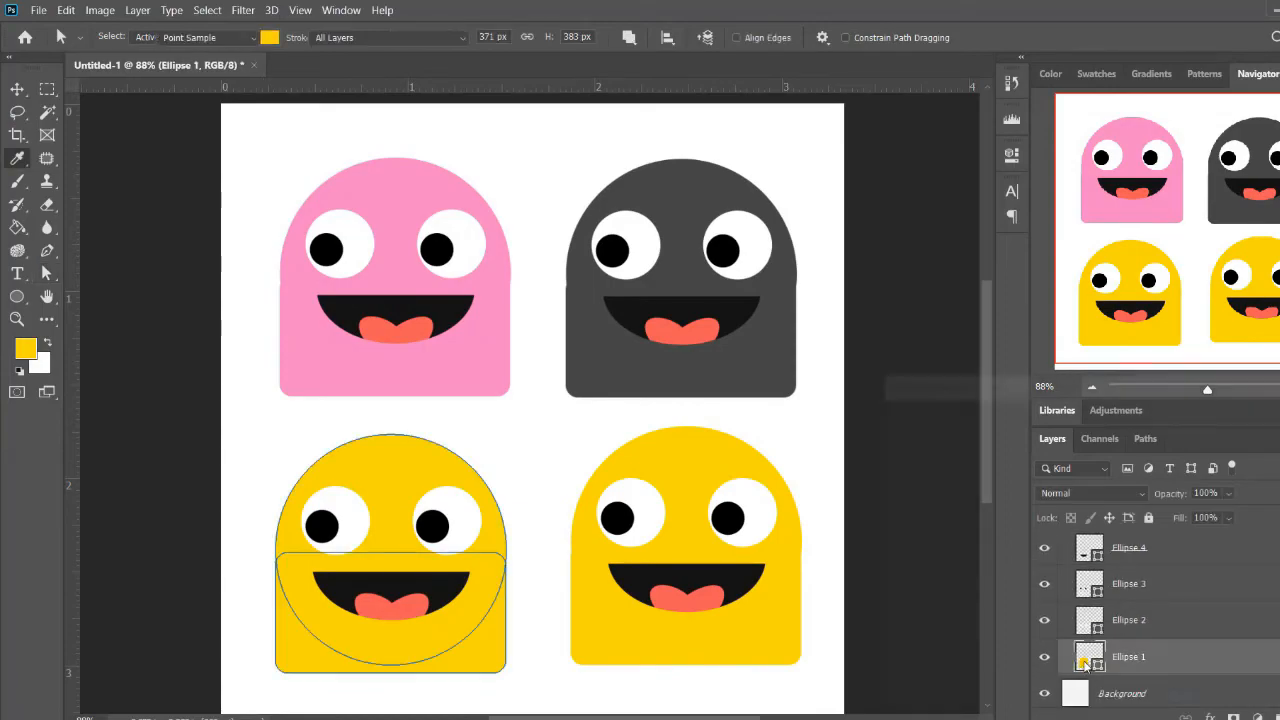
pyautogui.click(1125, 578)
pyautogui.moveTo(1080, 570); pyautogui.dragTo(992, 489)
pyautogui.click(1257, 414)
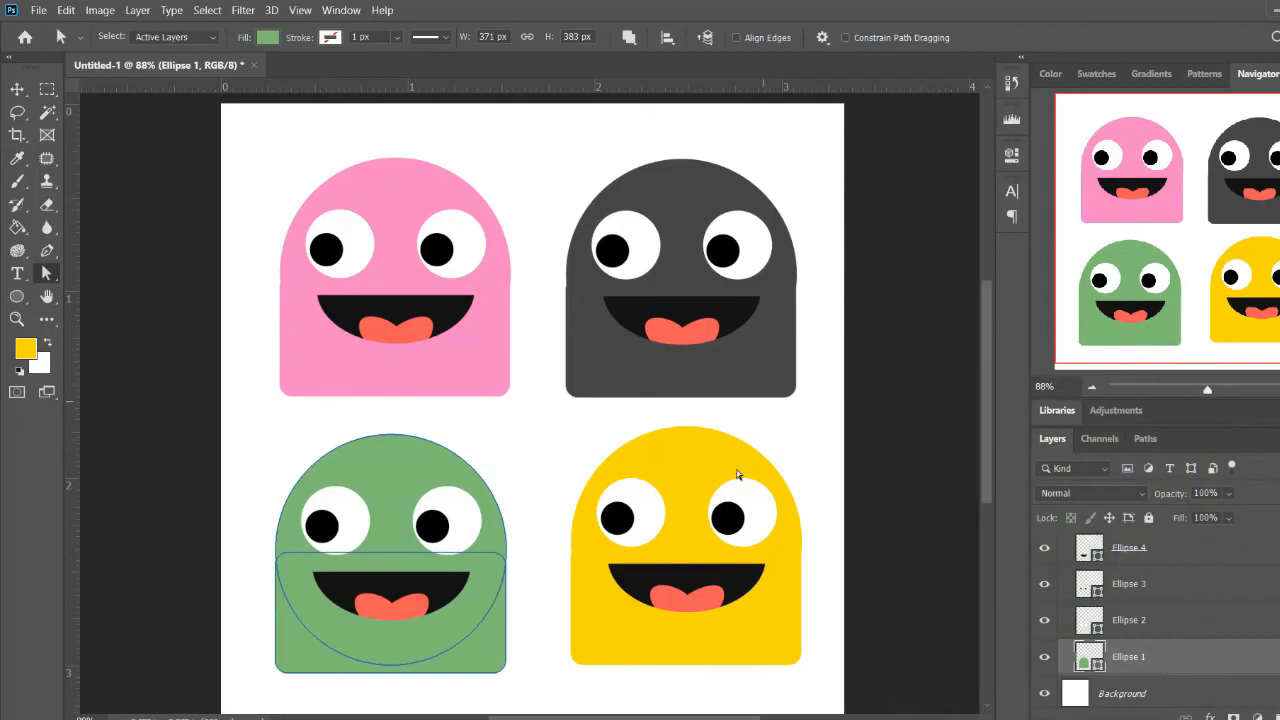
# Select the dark gray character's body shape layer and its head circle path for editing
pyautogui.scroll(5, 682, 222)
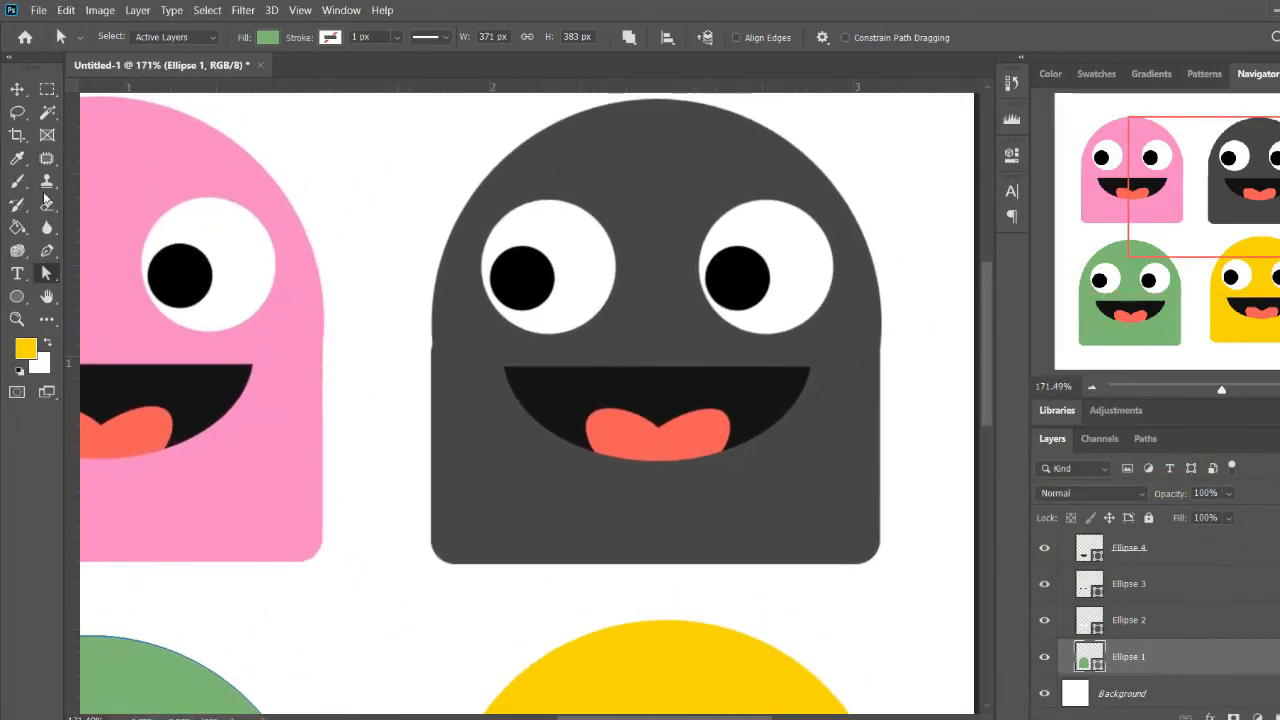
pyautogui.moveTo(50, 276); pyautogui.dragTo(148, 294)
pyautogui.click(669, 192)
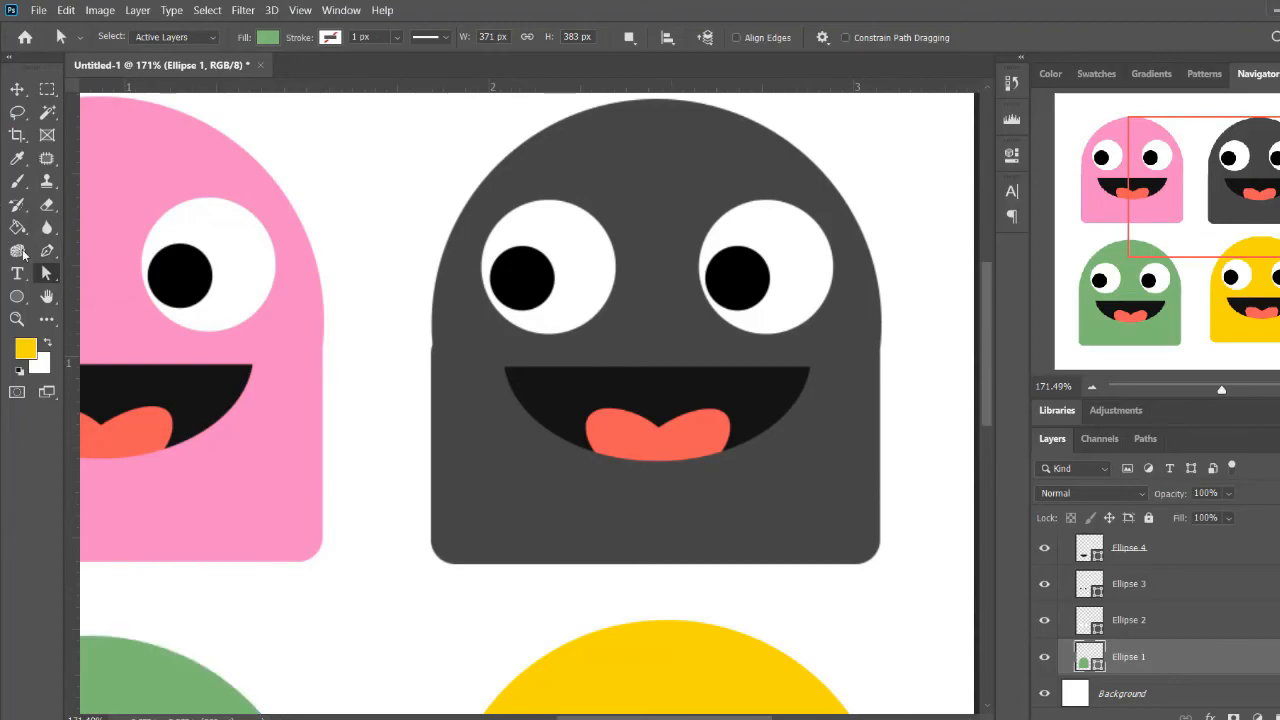
pyautogui.moveTo(49, 273); pyautogui.dragTo(148, 272)
pyautogui.click(633, 222)
pyautogui.scroll(5, 1100, 615)
pyautogui.scroll(2, 1099, 620)
pyautogui.click(1092, 650)
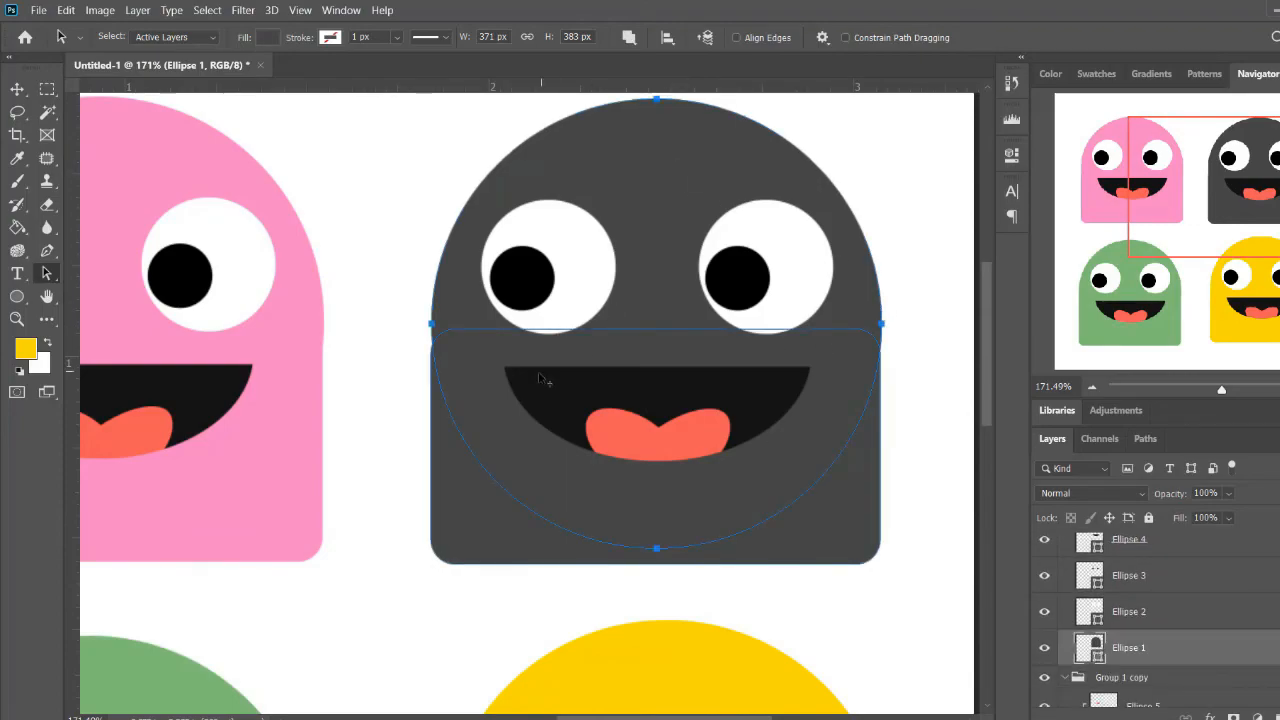
# Try to nudge the left anchor point of the gray character's head circle outward with the Direct Selection tool
pyautogui.scroll(7, 435, 349)
pyautogui.scroll(-2, 490, 352)
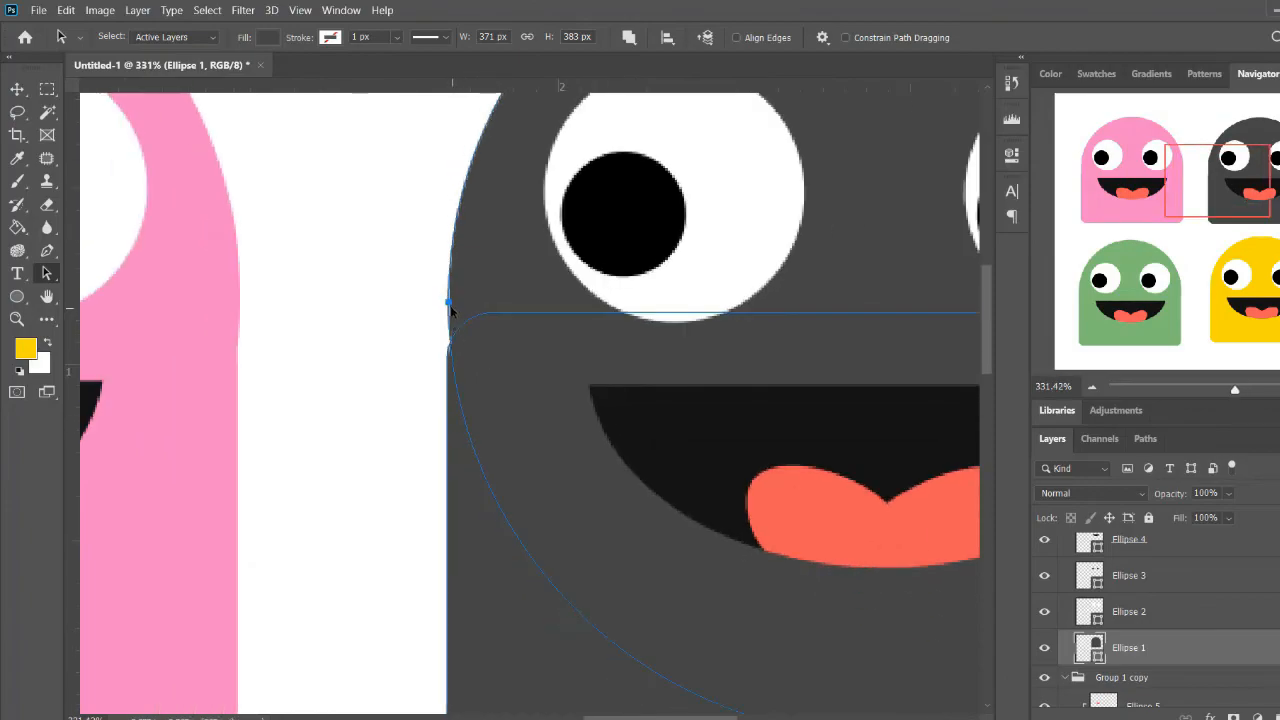
pyautogui.moveTo(437, 308); pyautogui.dragTo(454, 314)
pyautogui.click(45, 275)
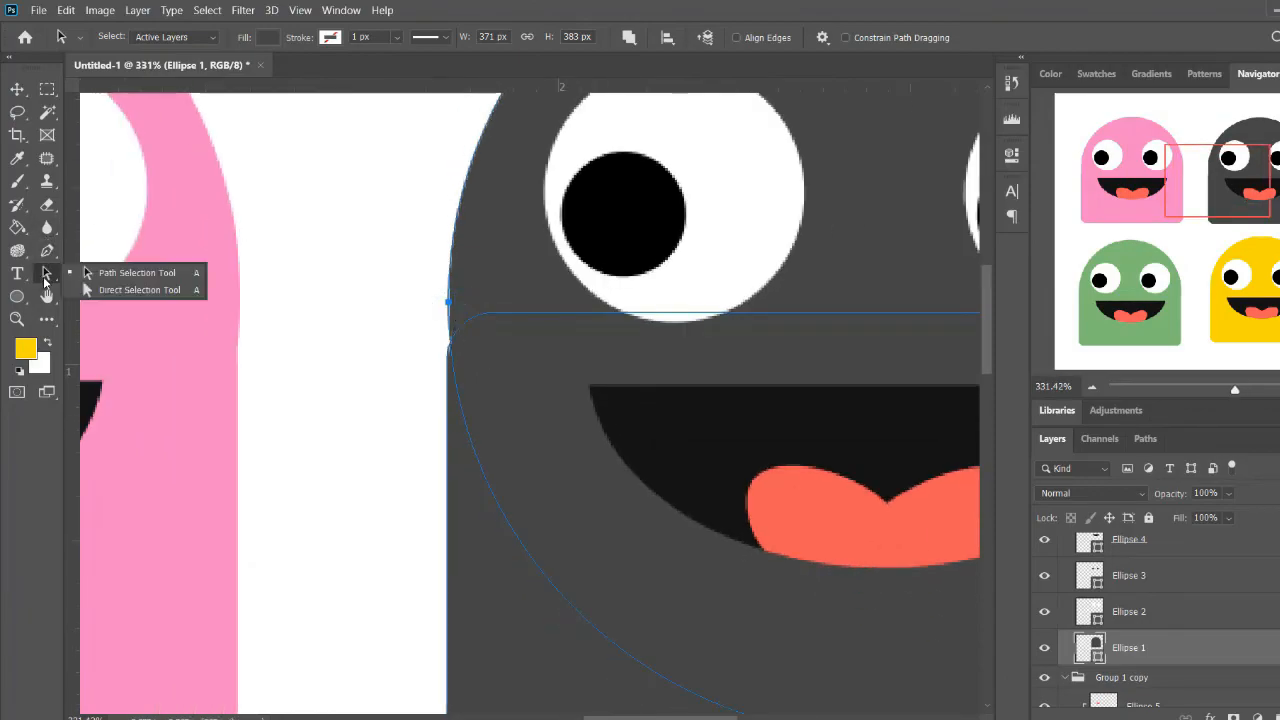
pyautogui.click(145, 290)
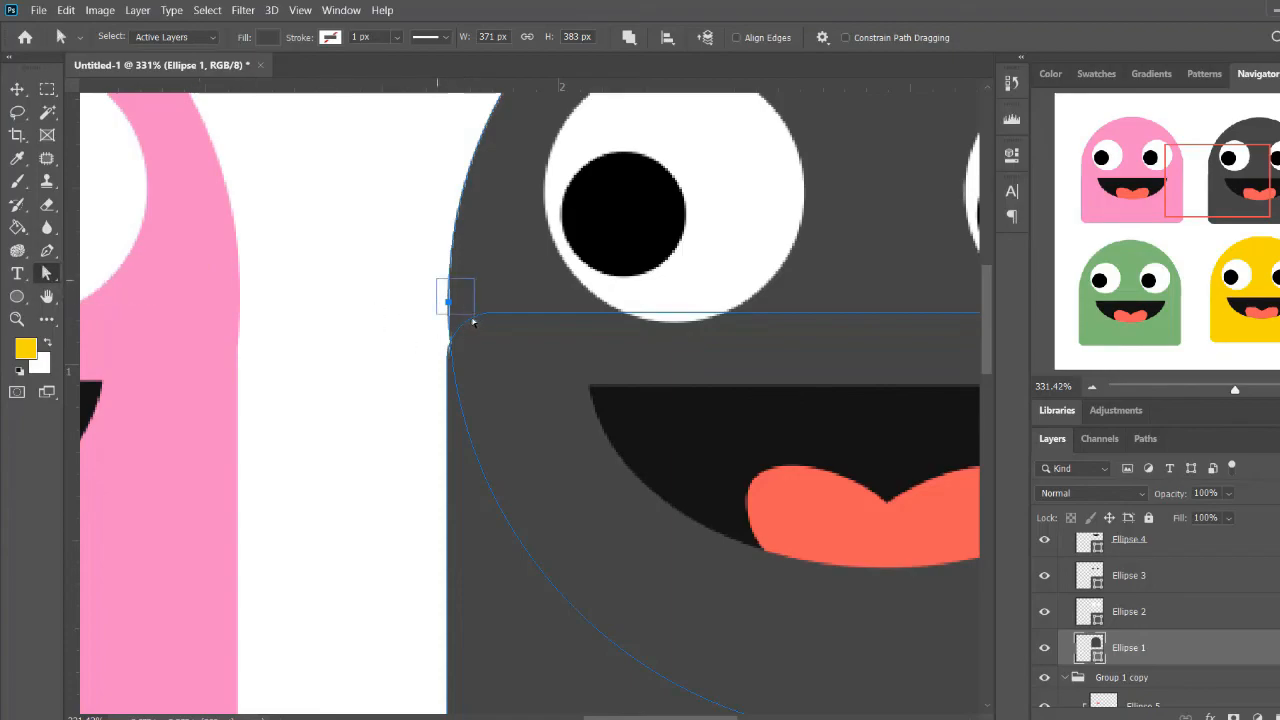
pyautogui.moveTo(475, 320); pyautogui.dragTo(476, 321)
pyautogui.click(656, 291)
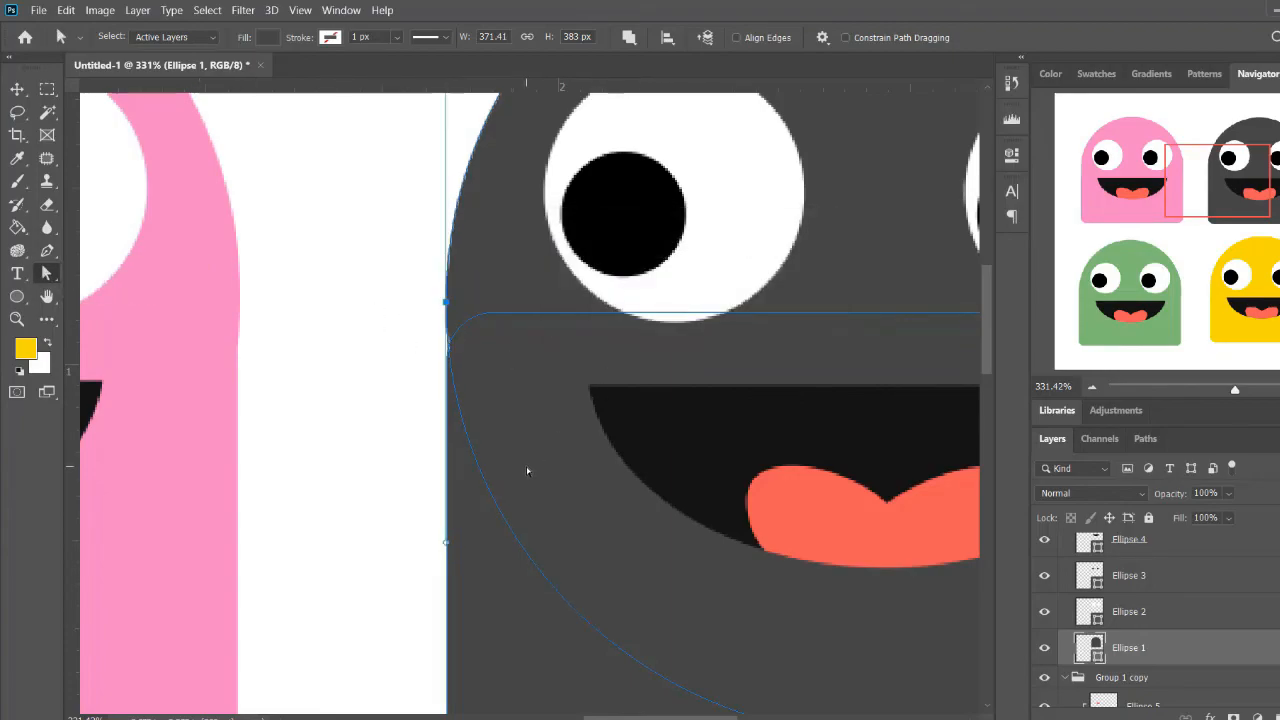
pyautogui.moveTo(457, 402); pyautogui.dragTo(463, 404)
# Nudge the gray character's whole head circle slightly left with the Path Selection tool to line up with the body's sides
pyautogui.moveTo(664, 357); pyautogui.dragTo(249, 343)
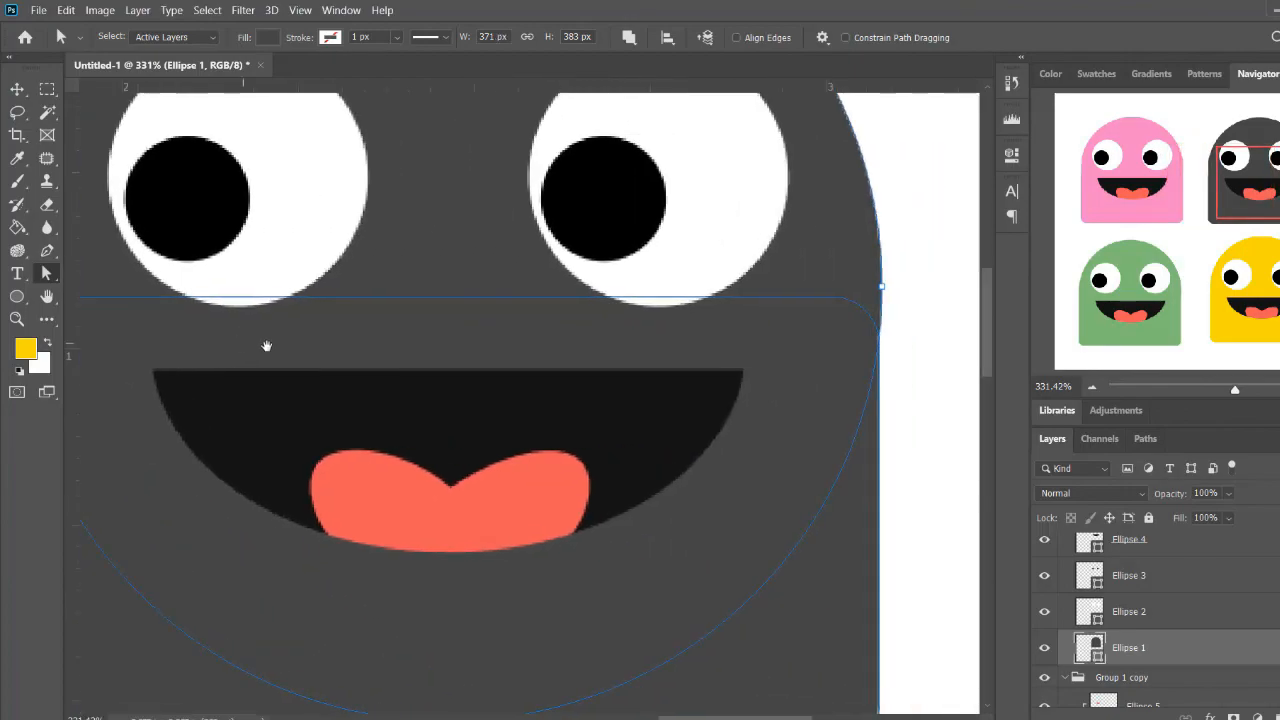
pyautogui.rightClick(42, 269)
pyautogui.click(154, 278)
pyautogui.moveTo(529, 305); pyautogui.dragTo(635, 343)
pyautogui.press('Left')
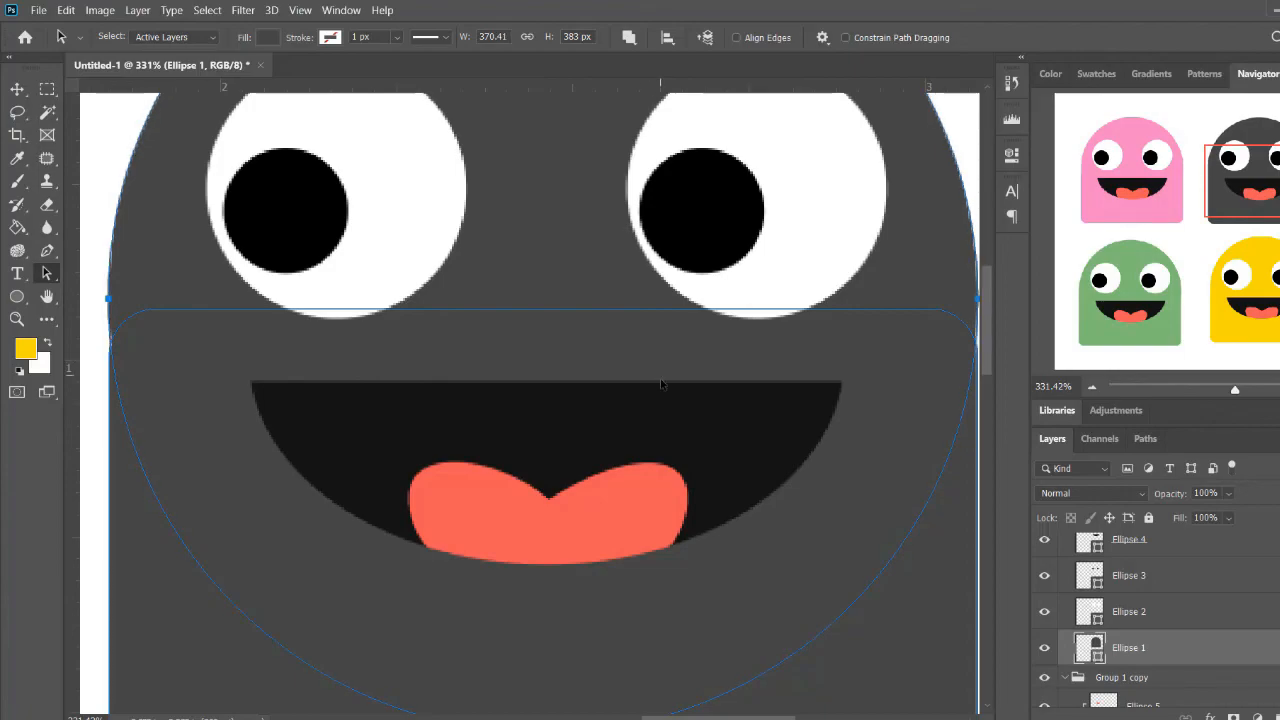
pyautogui.moveTo(648, 367); pyautogui.dragTo(641, 372)
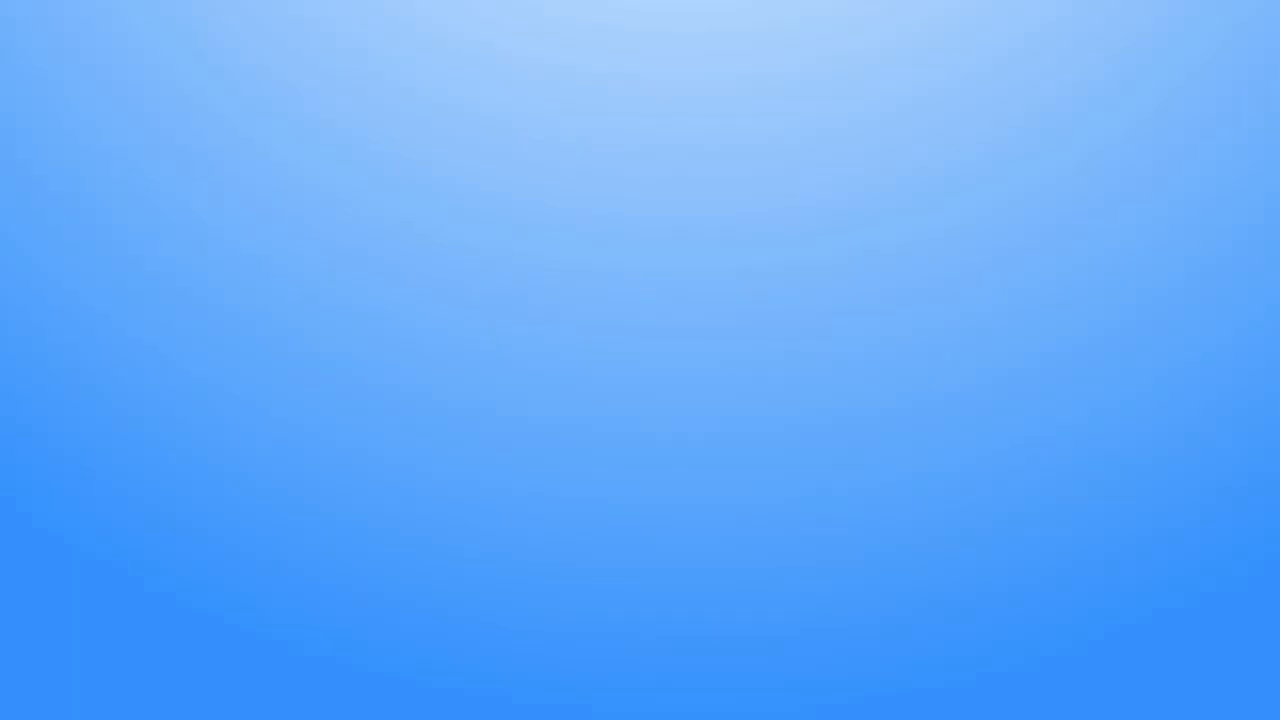